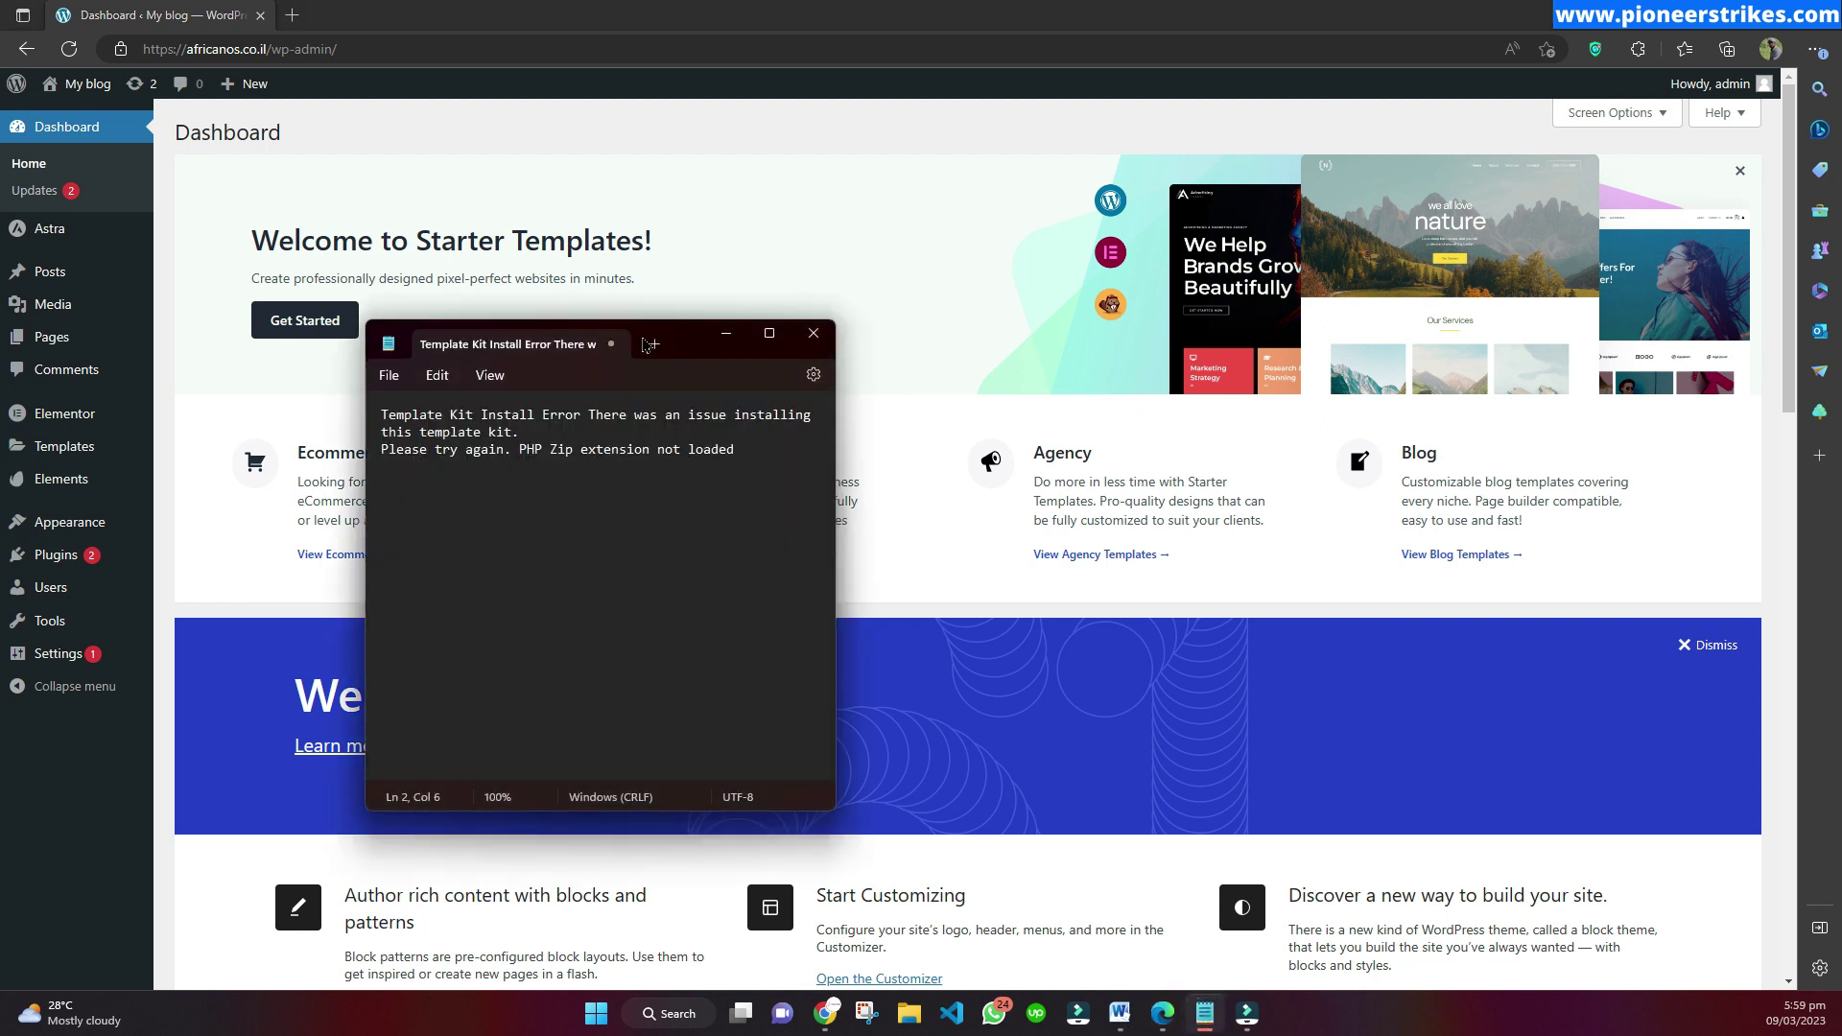
# Step: Move the Notepad error note aside, highlight its Zip error line, and minimize it
pyautogui.moveTo(672, 344); pyautogui.dragTo(872, 307)
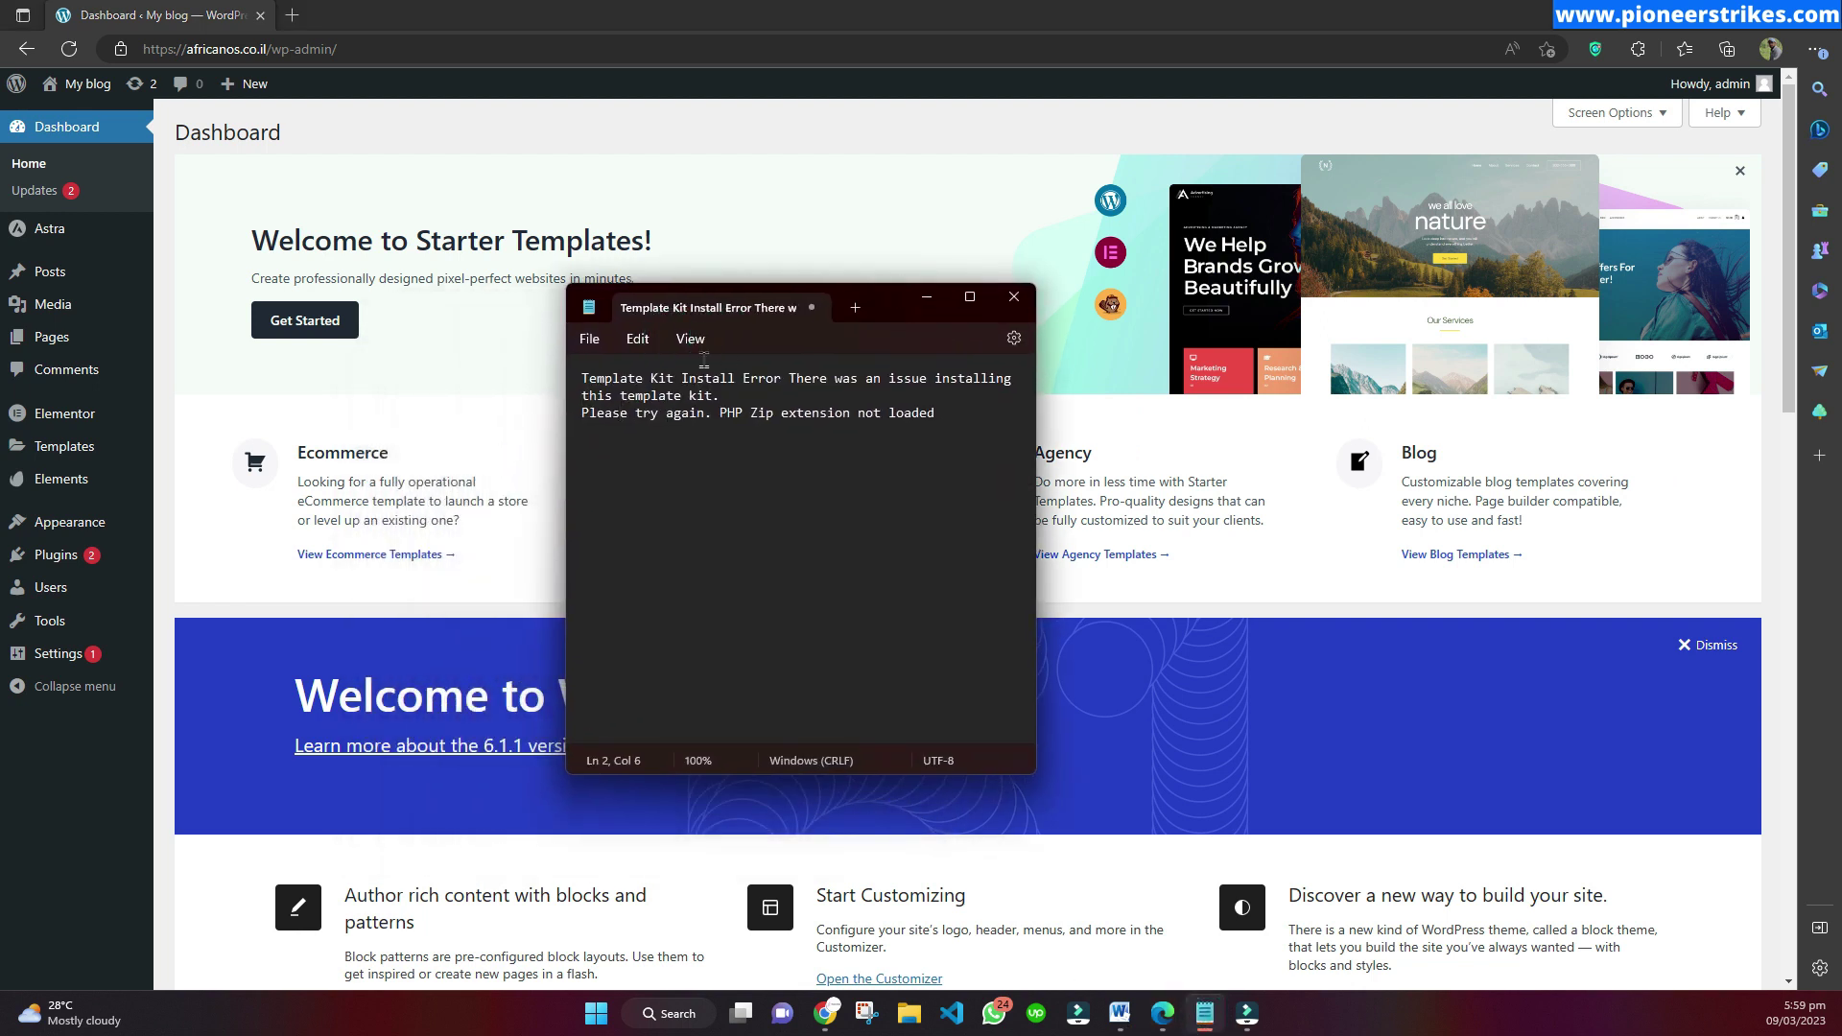
pyautogui.tripleClick(589, 388)
pyautogui.click(732, 393)
pyautogui.click(927, 297)
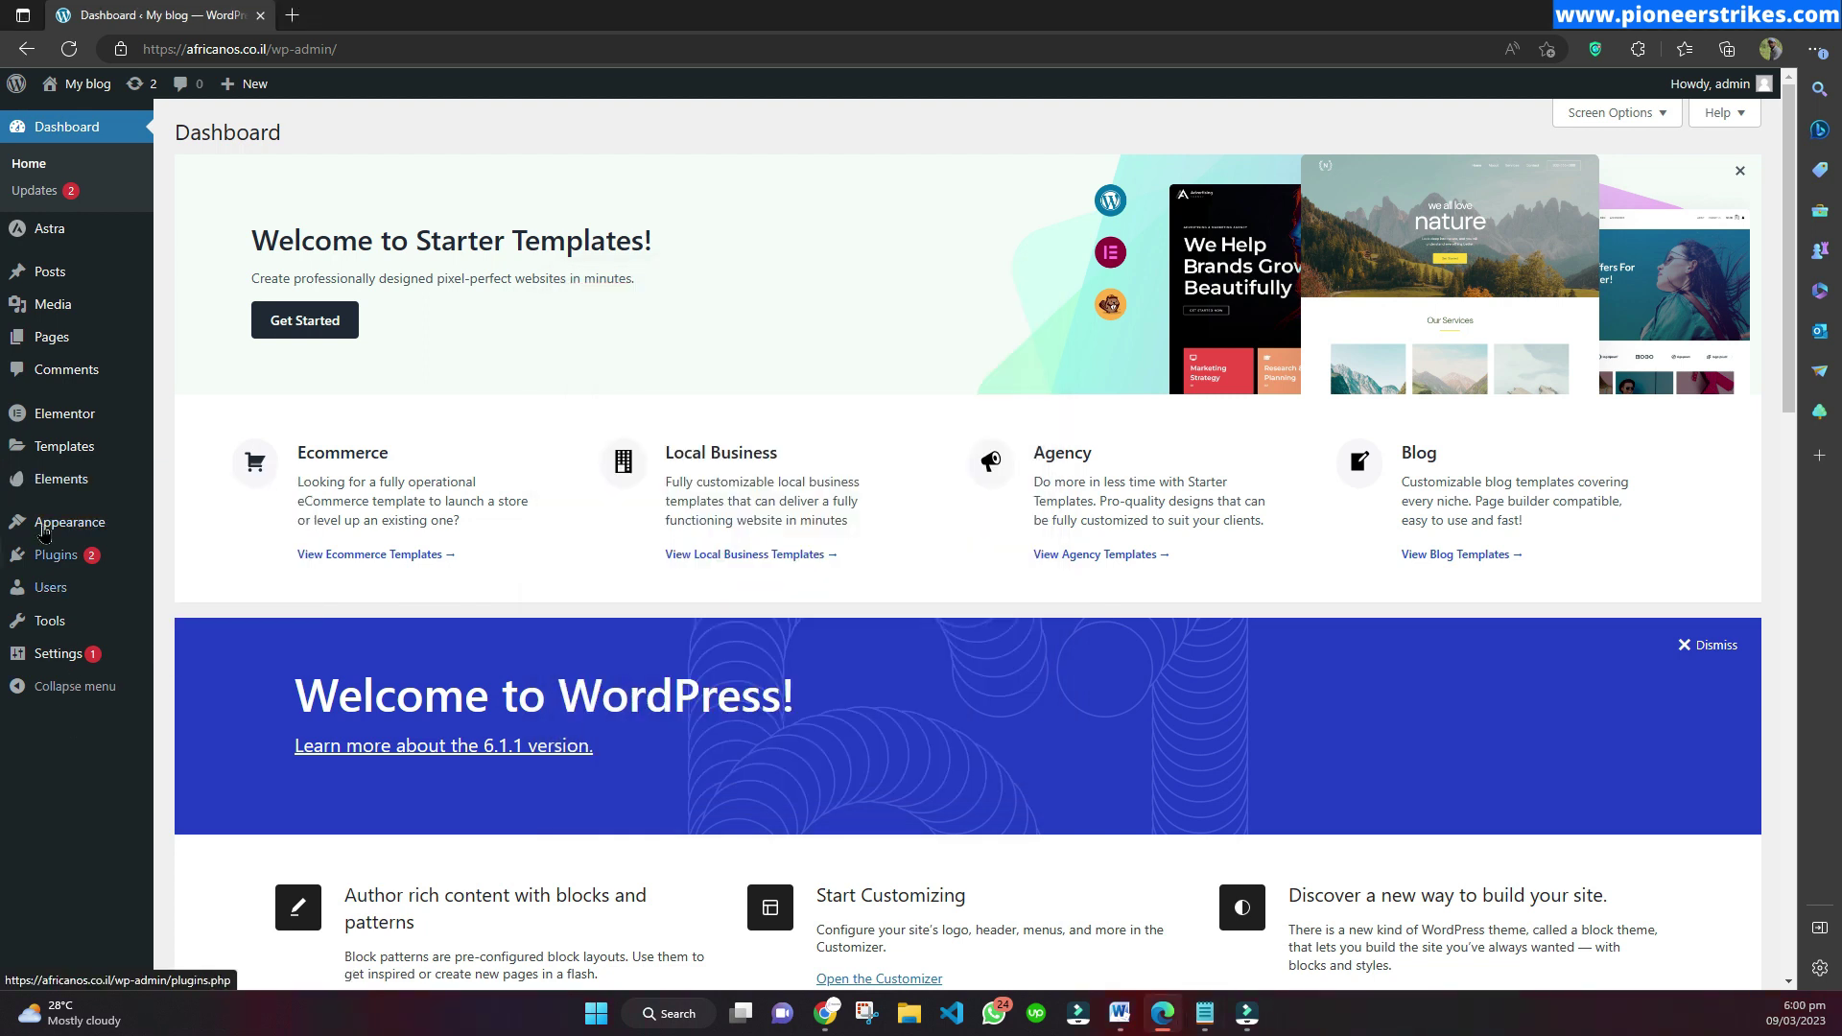
# Step: Upload the Traverse kit zip from Downloads > Compressed under Elements > Installed Kits, hitting the Zip error
pyautogui.moveTo(50, 487)
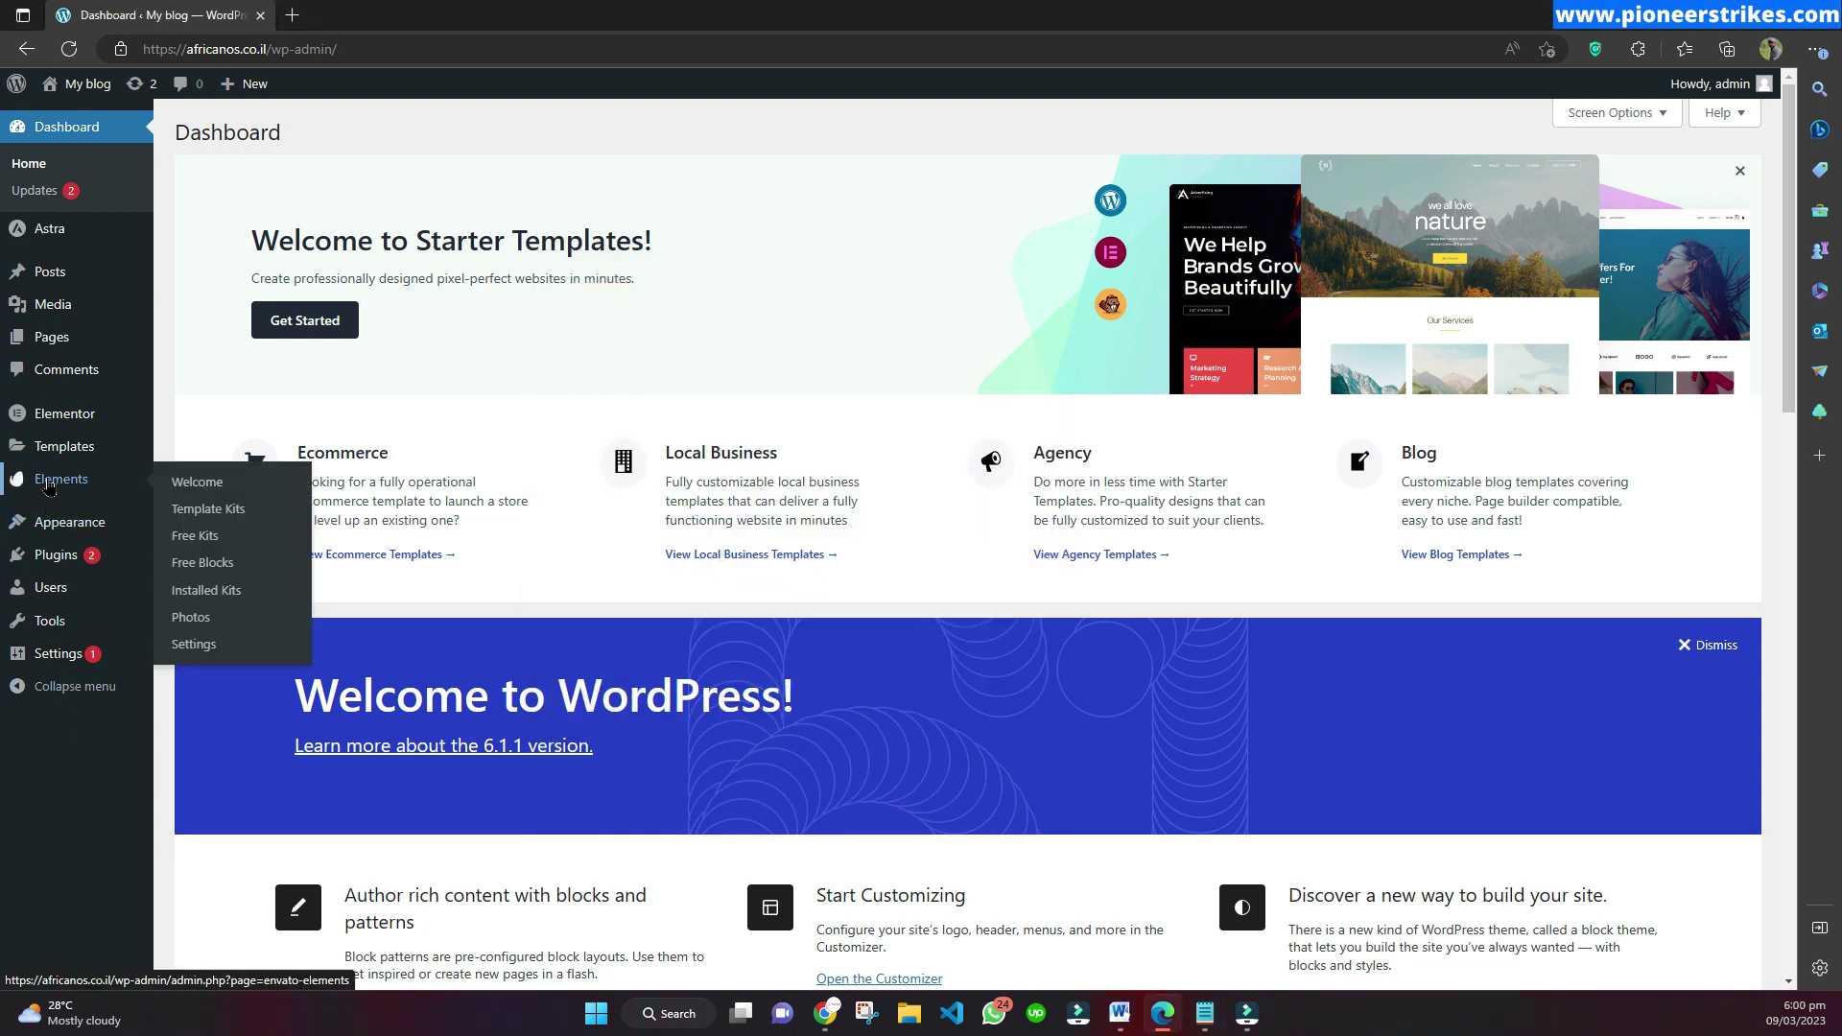
pyautogui.click(201, 590)
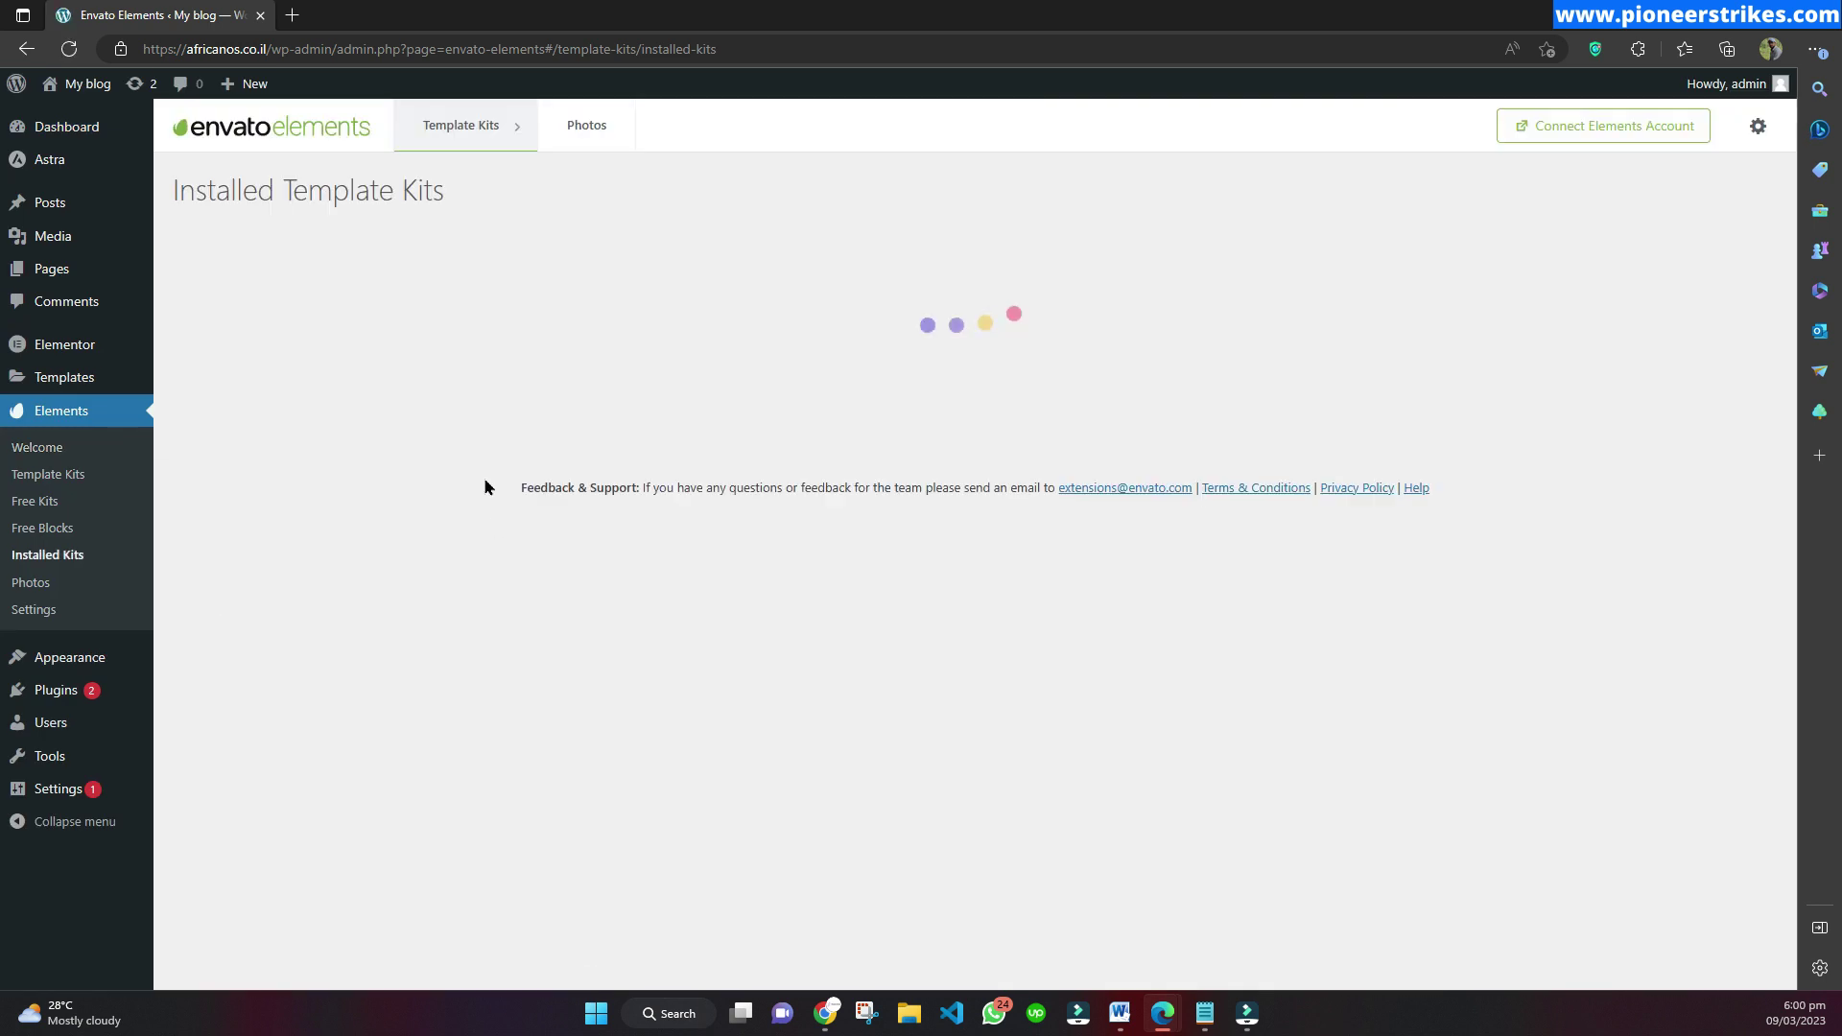
pyautogui.click(381, 597)
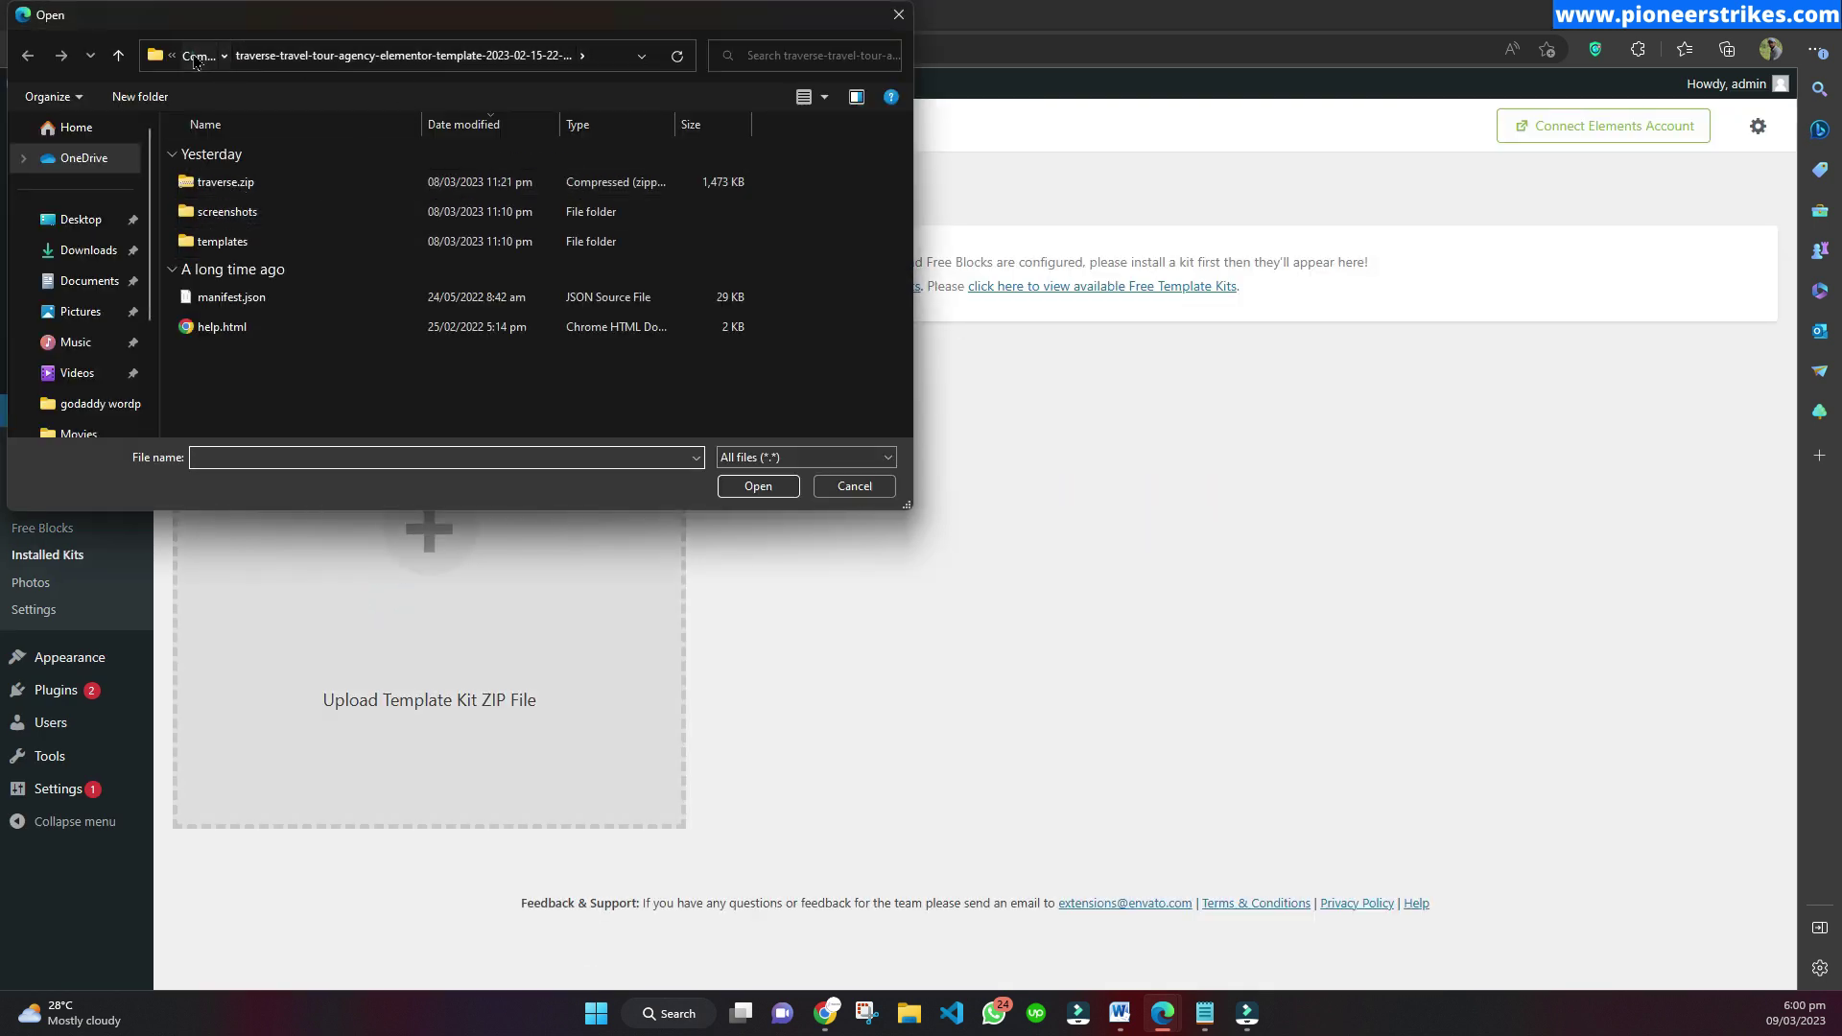
pyautogui.click(198, 55)
pyautogui.click(275, 182)
pyautogui.doubleClick(275, 182)
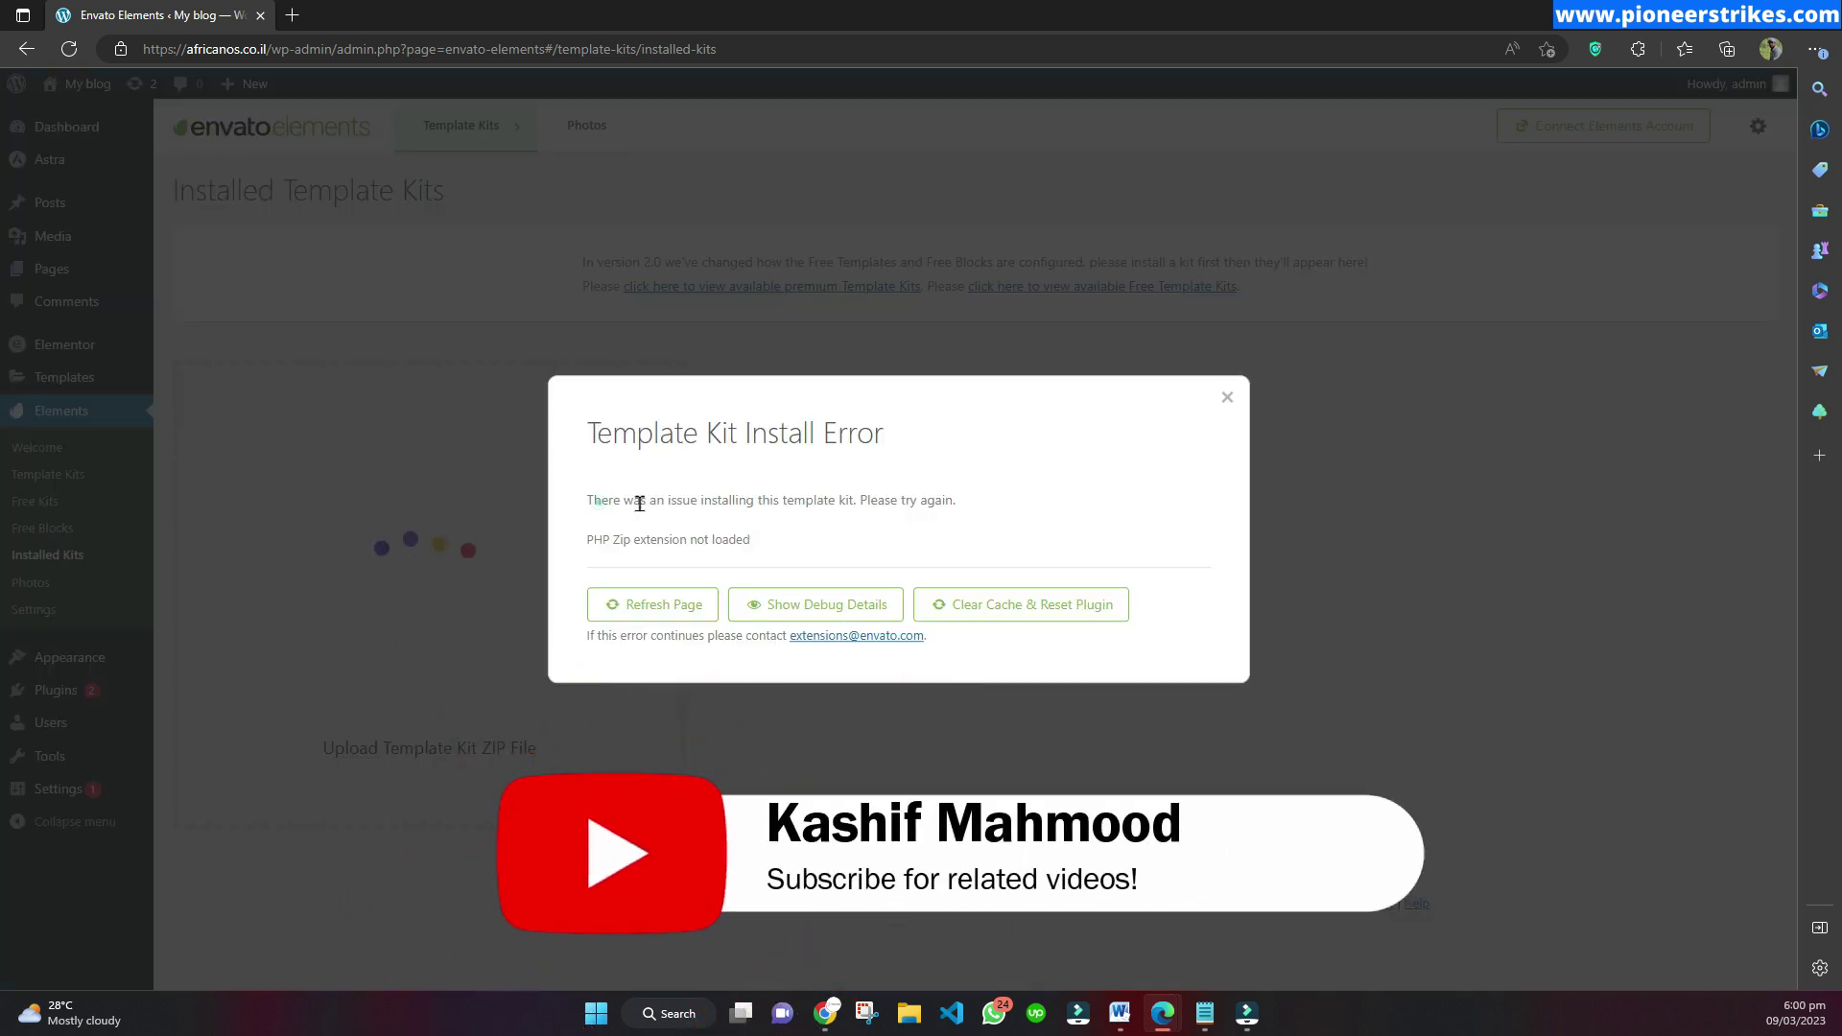
pyautogui.moveTo(596, 500); pyautogui.dragTo(758, 539)
pyautogui.click(781, 538)
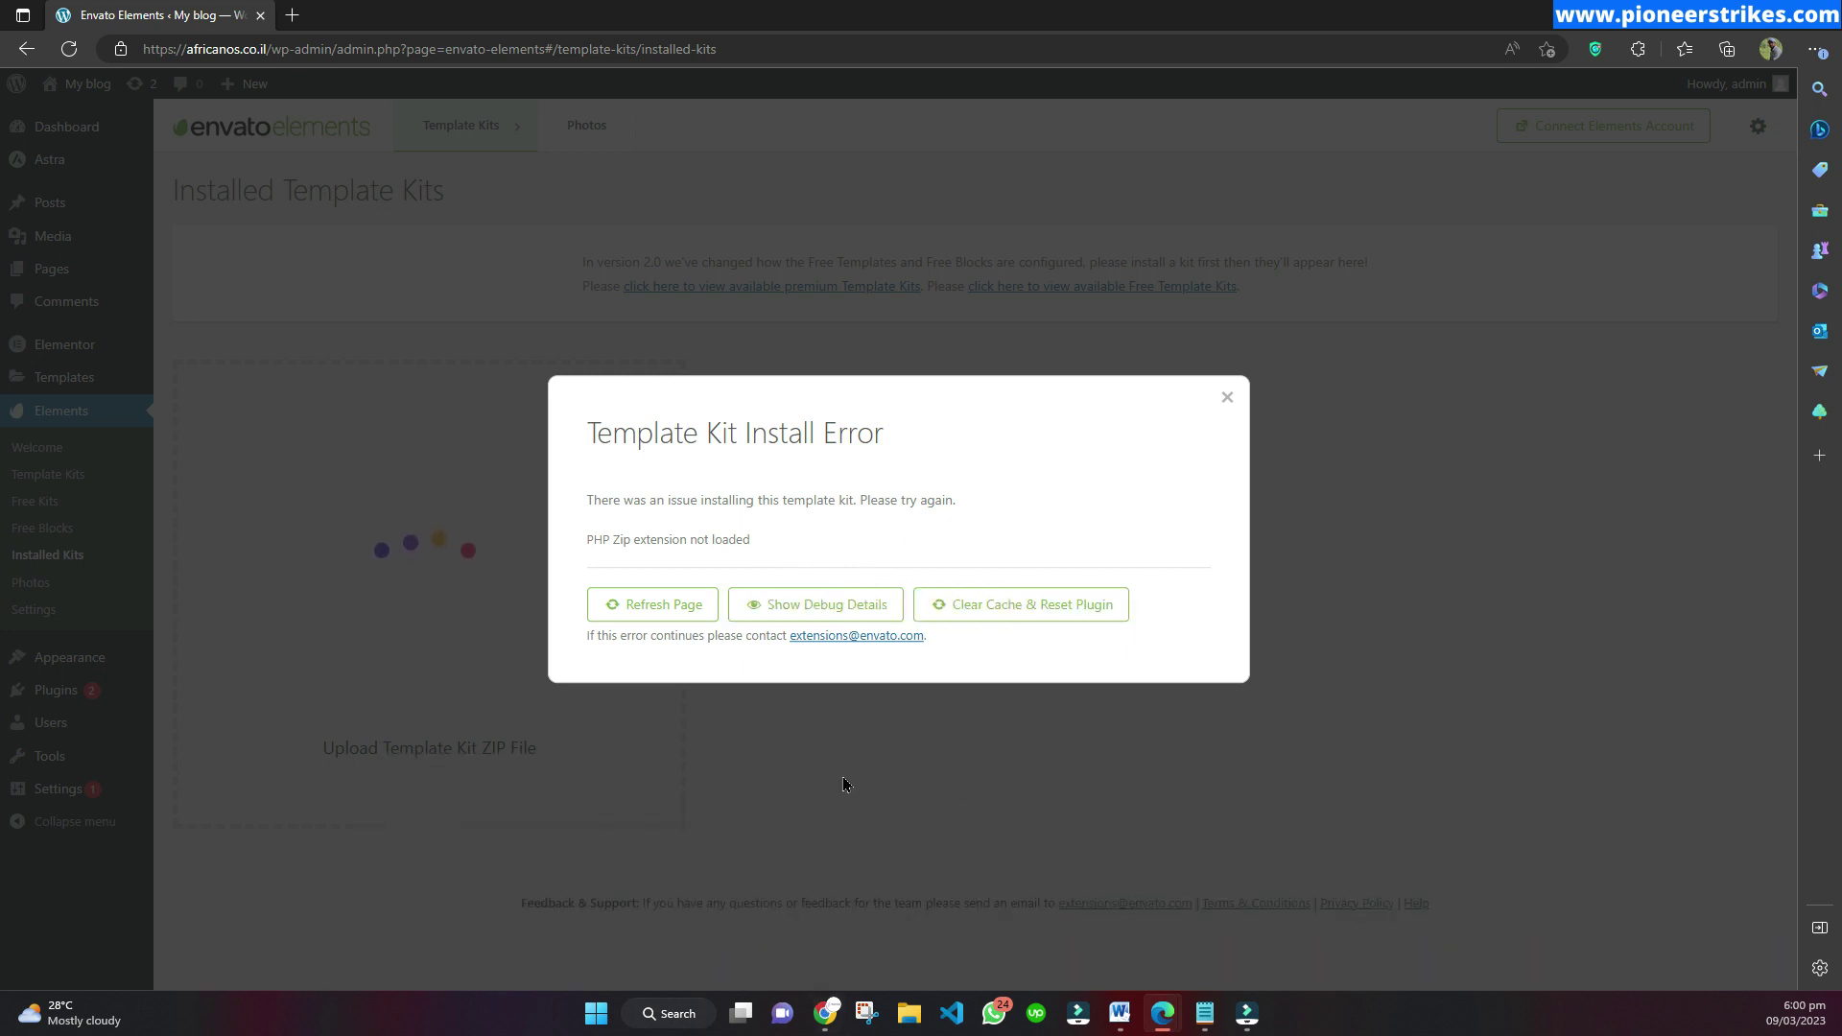
# Step: In GoDaddy, open My Products and expand Web Hosting to show the africanos.co.il cPanel plan
pyautogui.click(826, 1015)
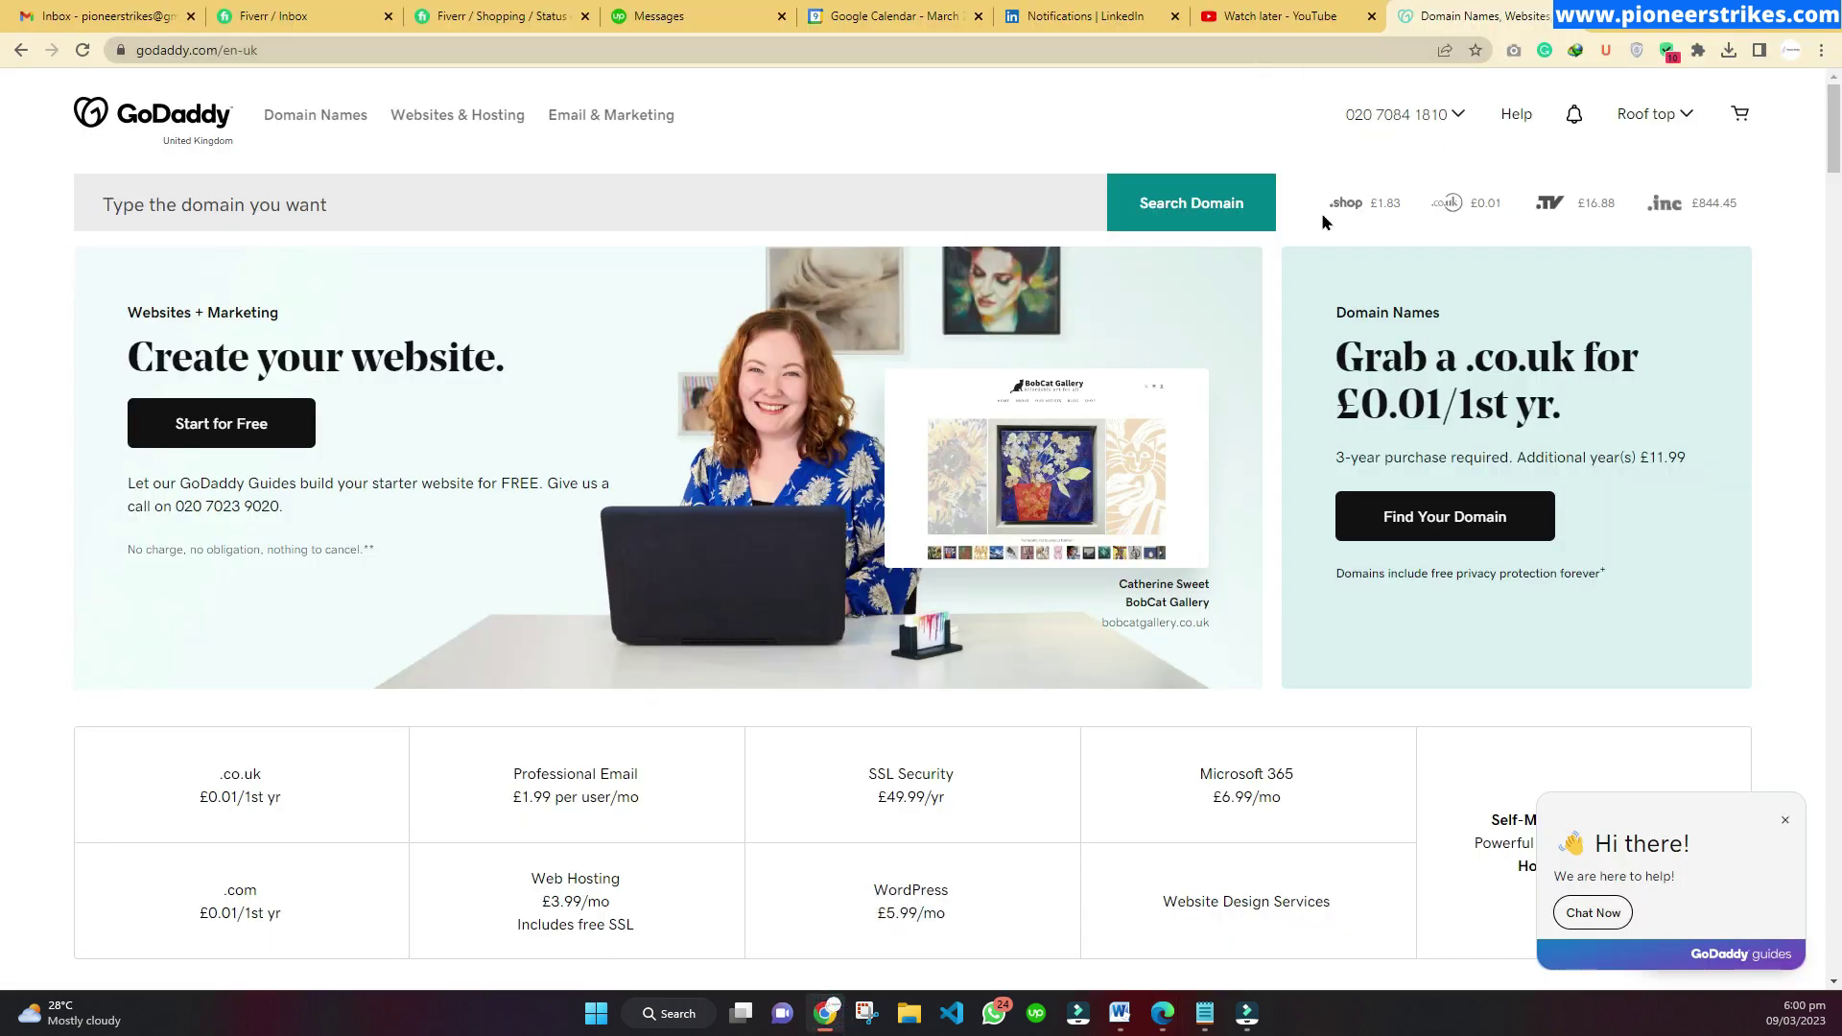
pyautogui.click(1667, 116)
pyautogui.click(1439, 299)
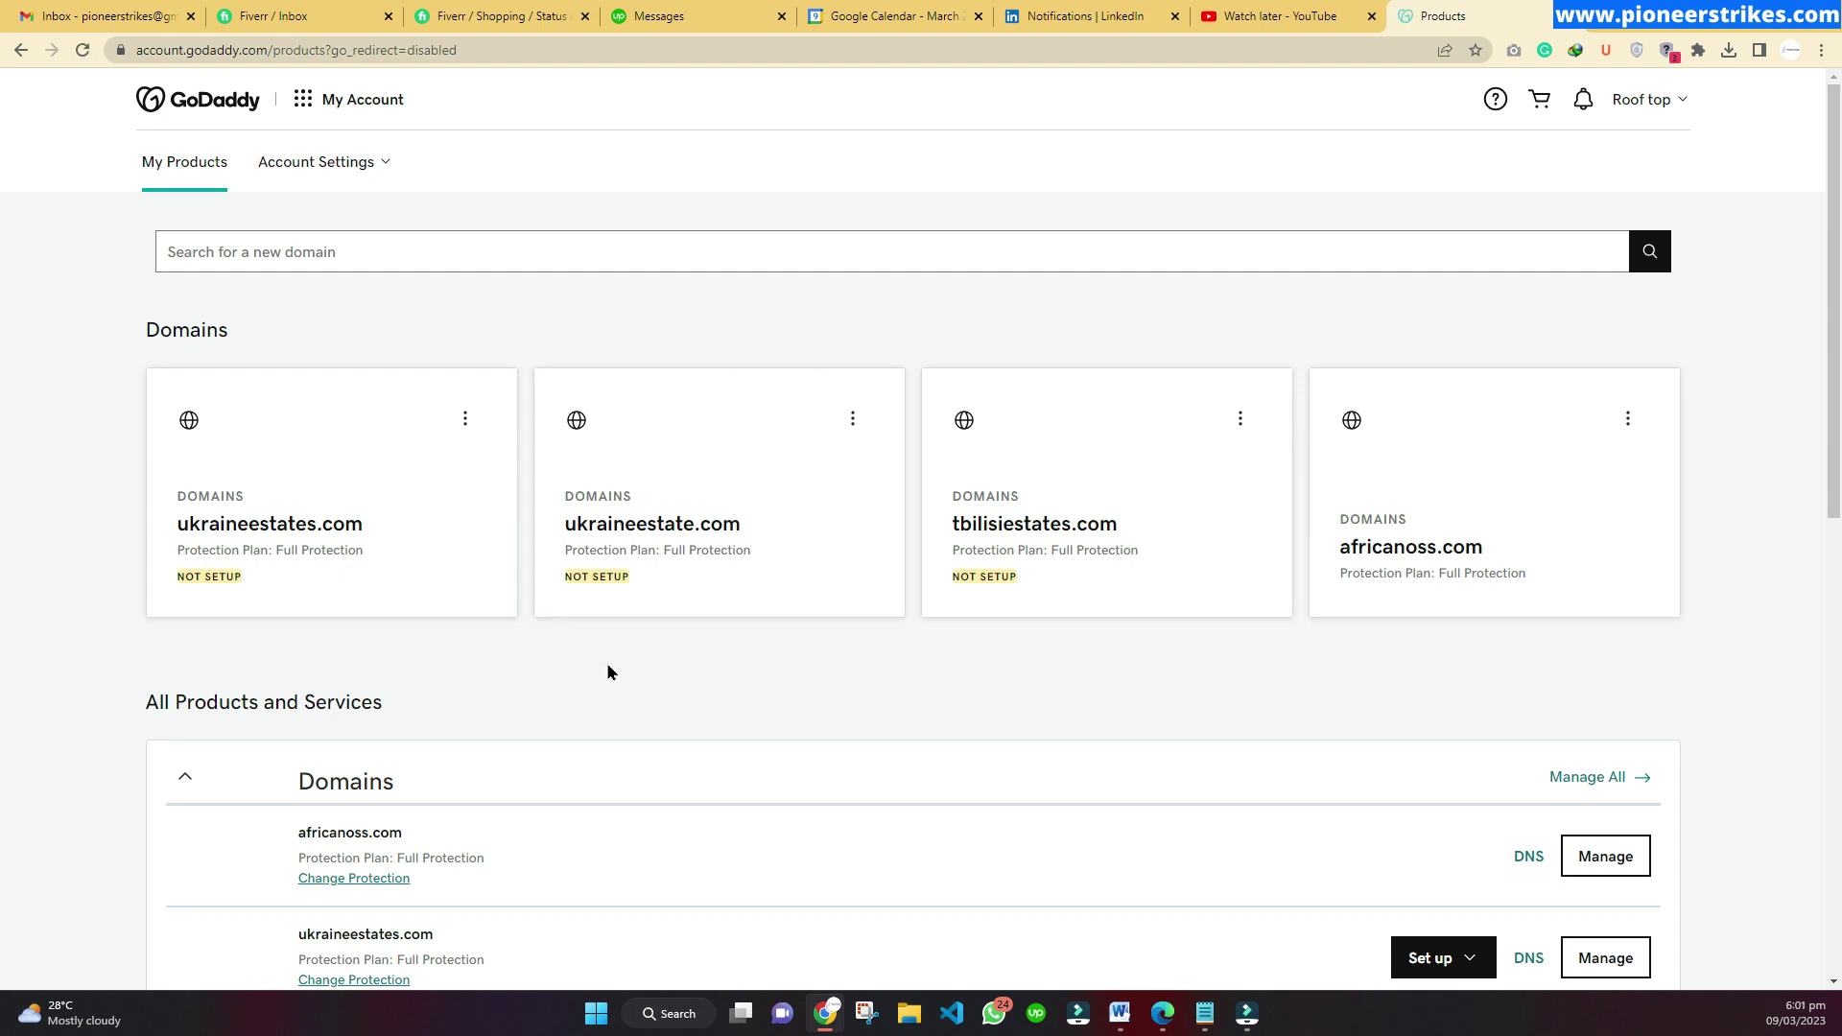
pyautogui.scroll(-8, 429, 629)
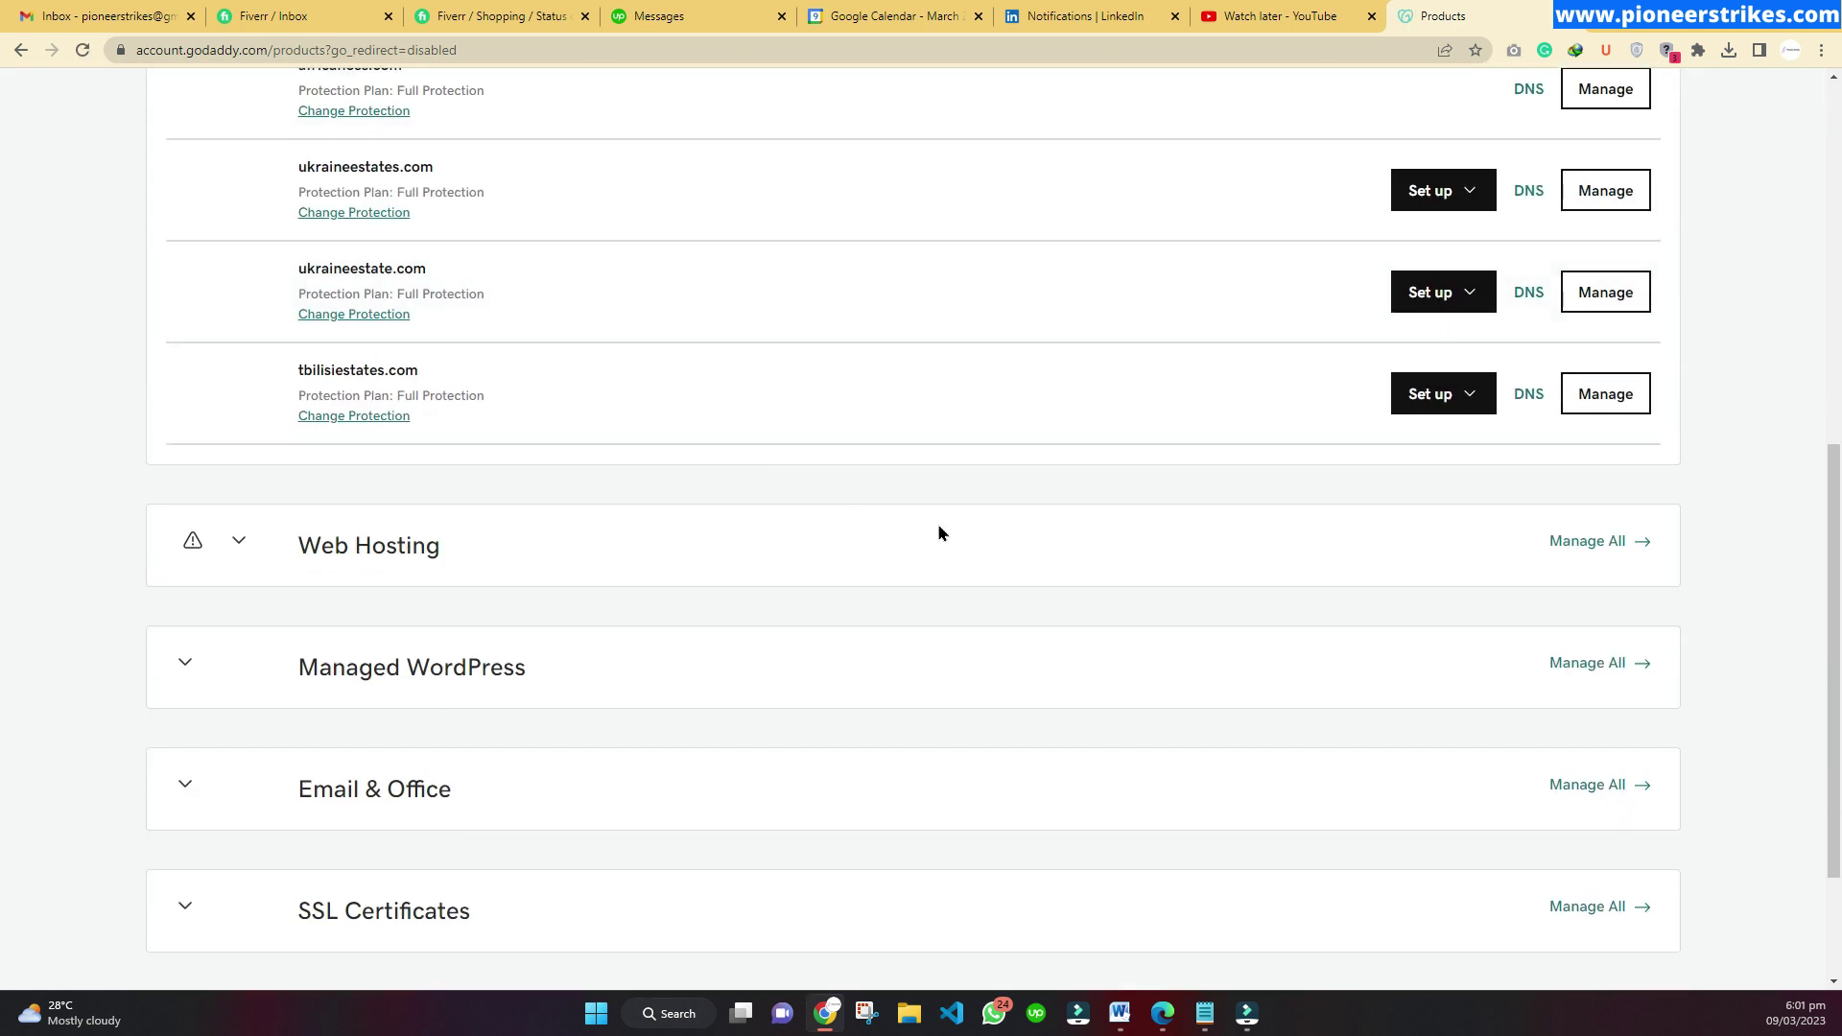
pyautogui.click(238, 546)
pyautogui.scroll(-3, 441, 522)
pyautogui.moveTo(296, 311); pyautogui.dragTo(568, 320)
pyautogui.click(570, 315)
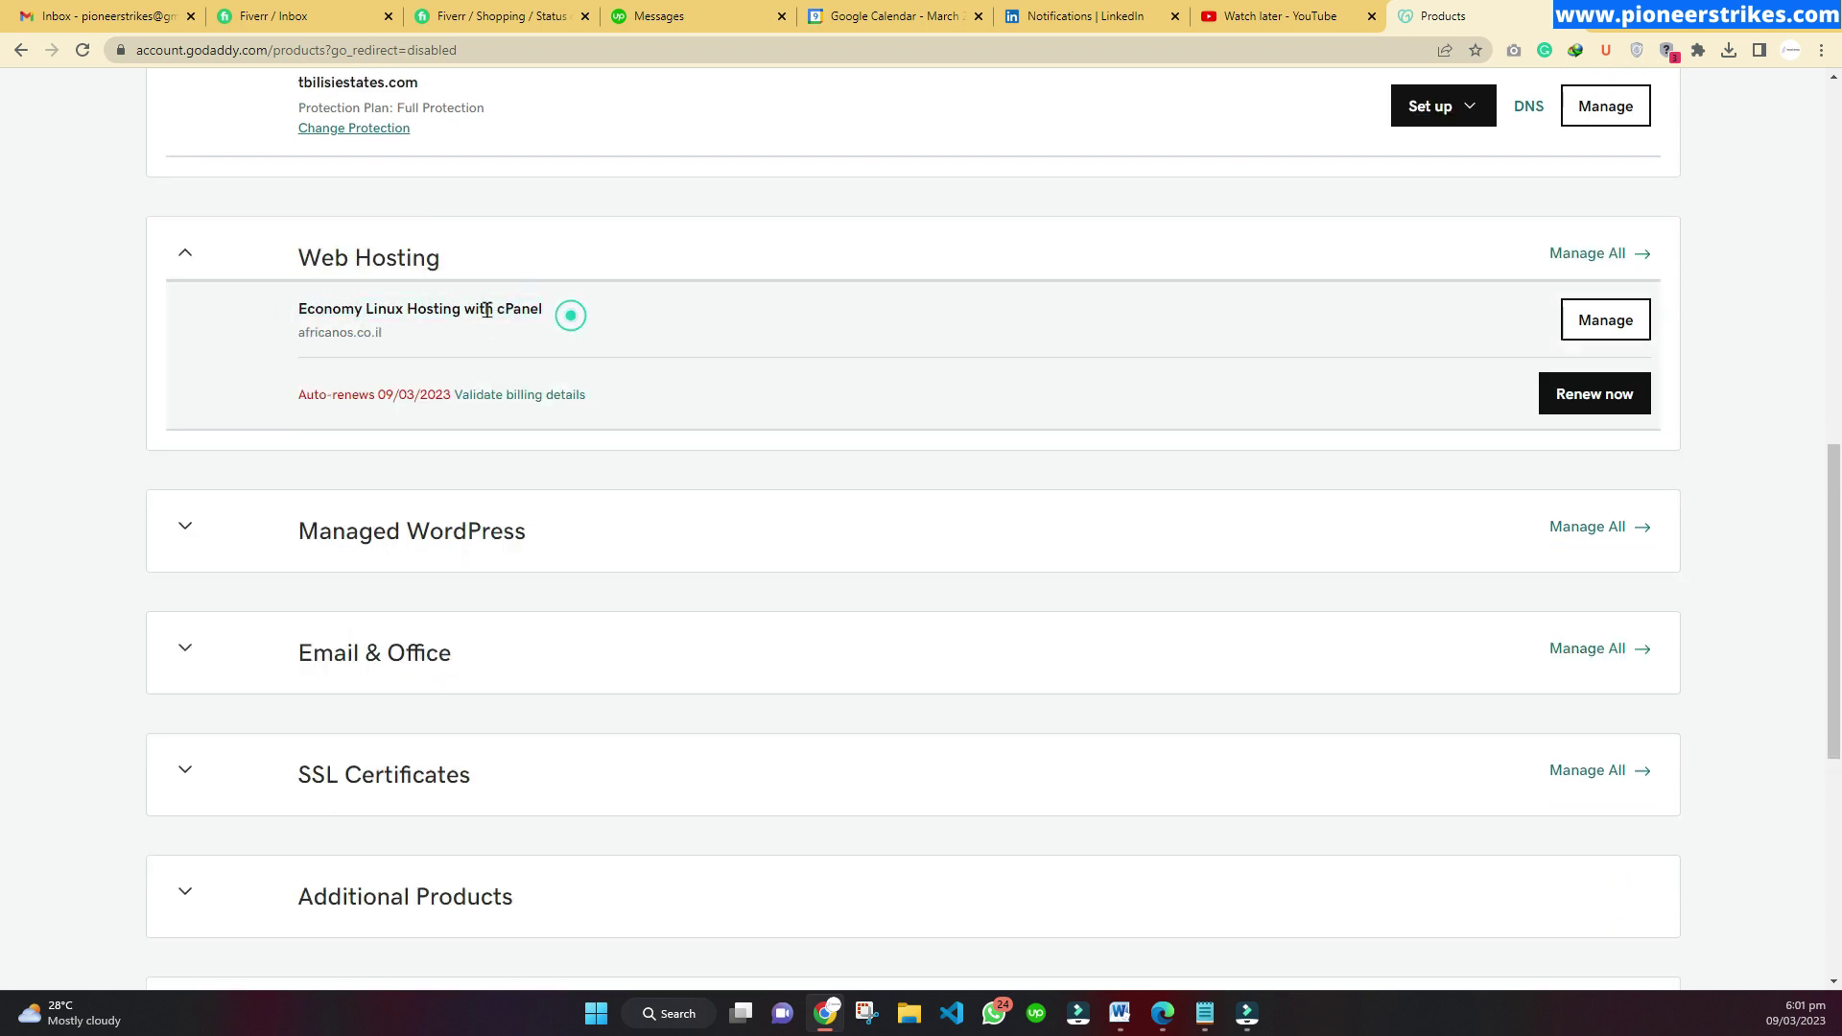
# Step: Open cPanel from the plan, search 'ph' for Select PHP Version, and apply PHP 7.4
pyautogui.click(1602, 326)
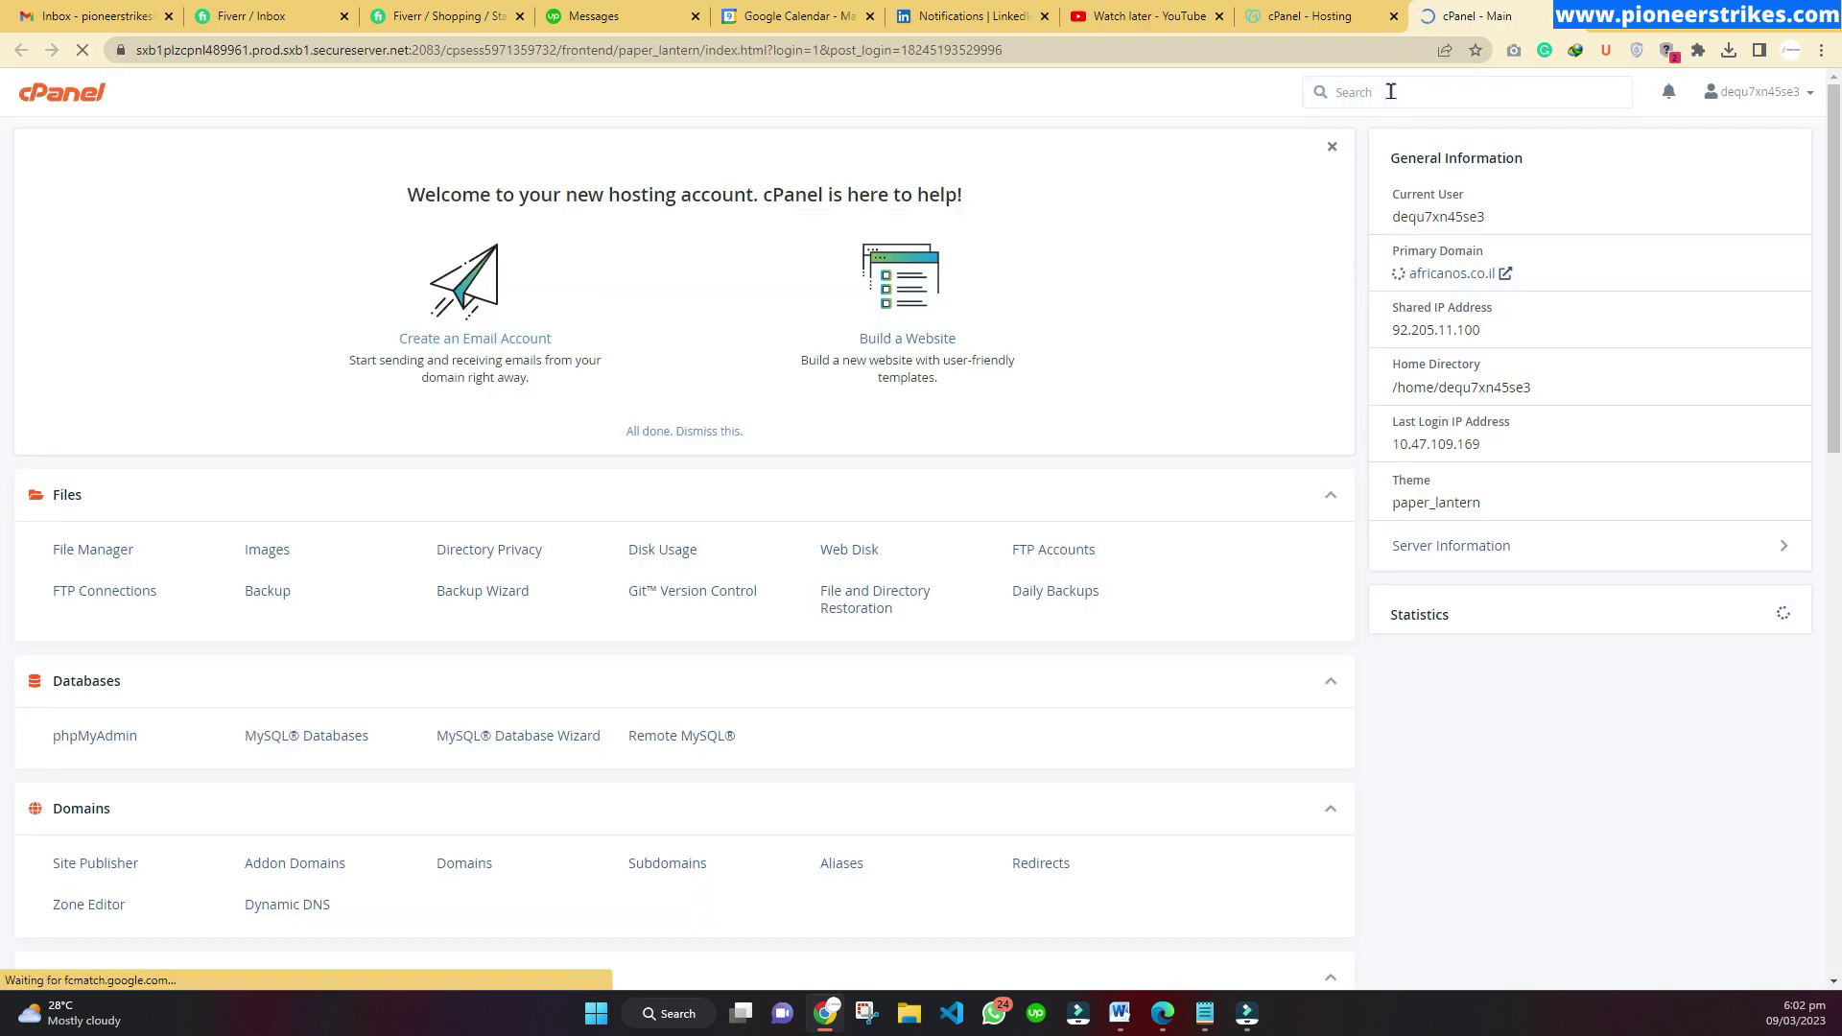
pyautogui.click(1390, 92)
pyautogui.write('php')
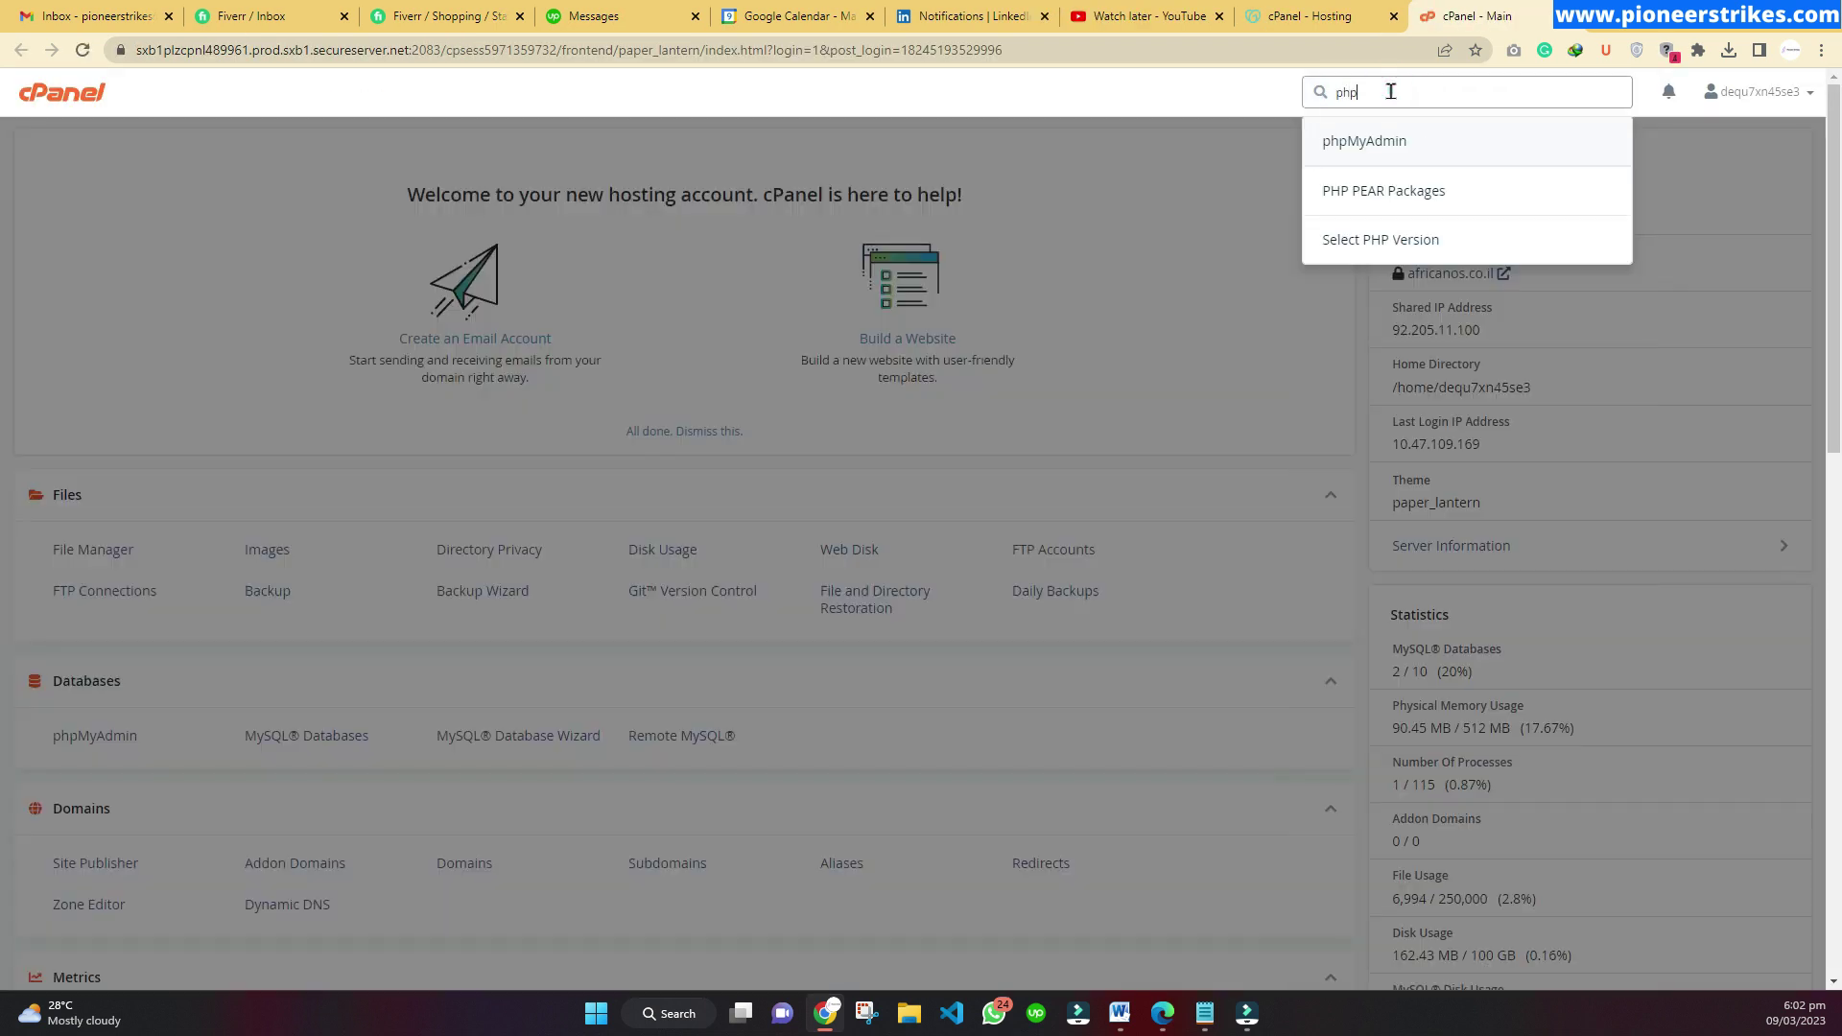
pyautogui.click(1400, 241)
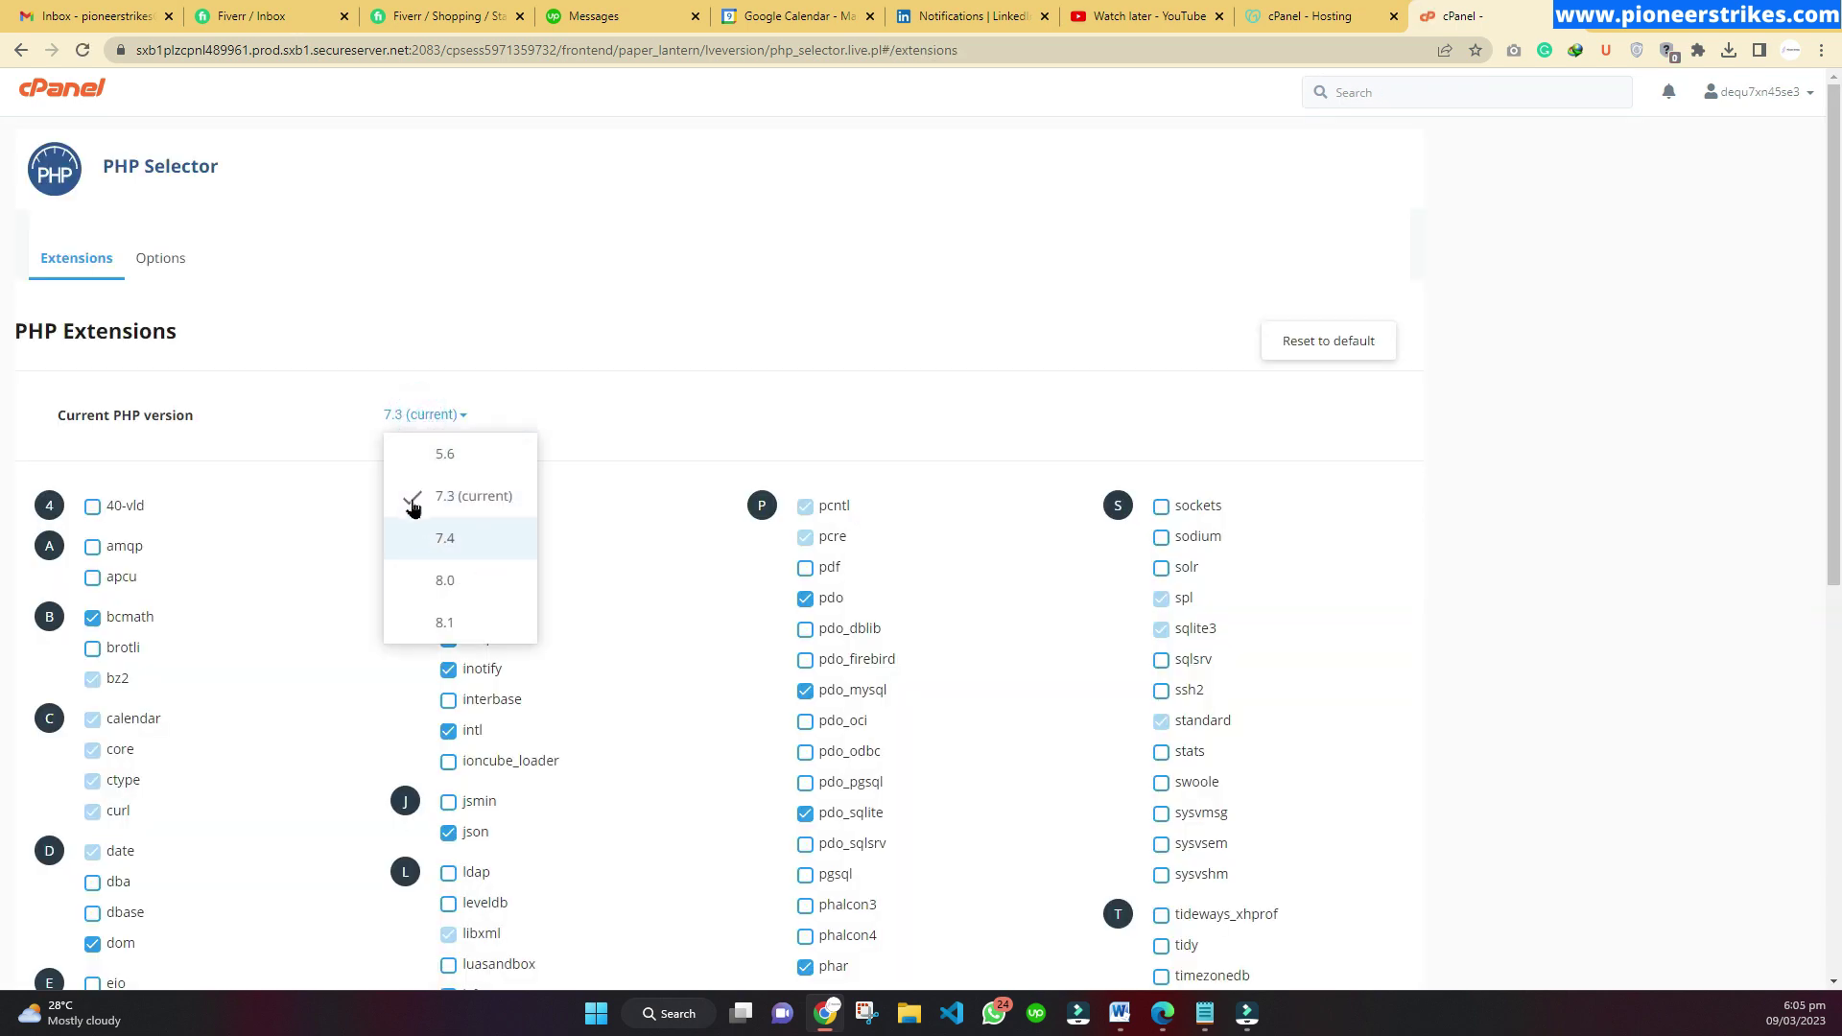
pyautogui.click(444, 539)
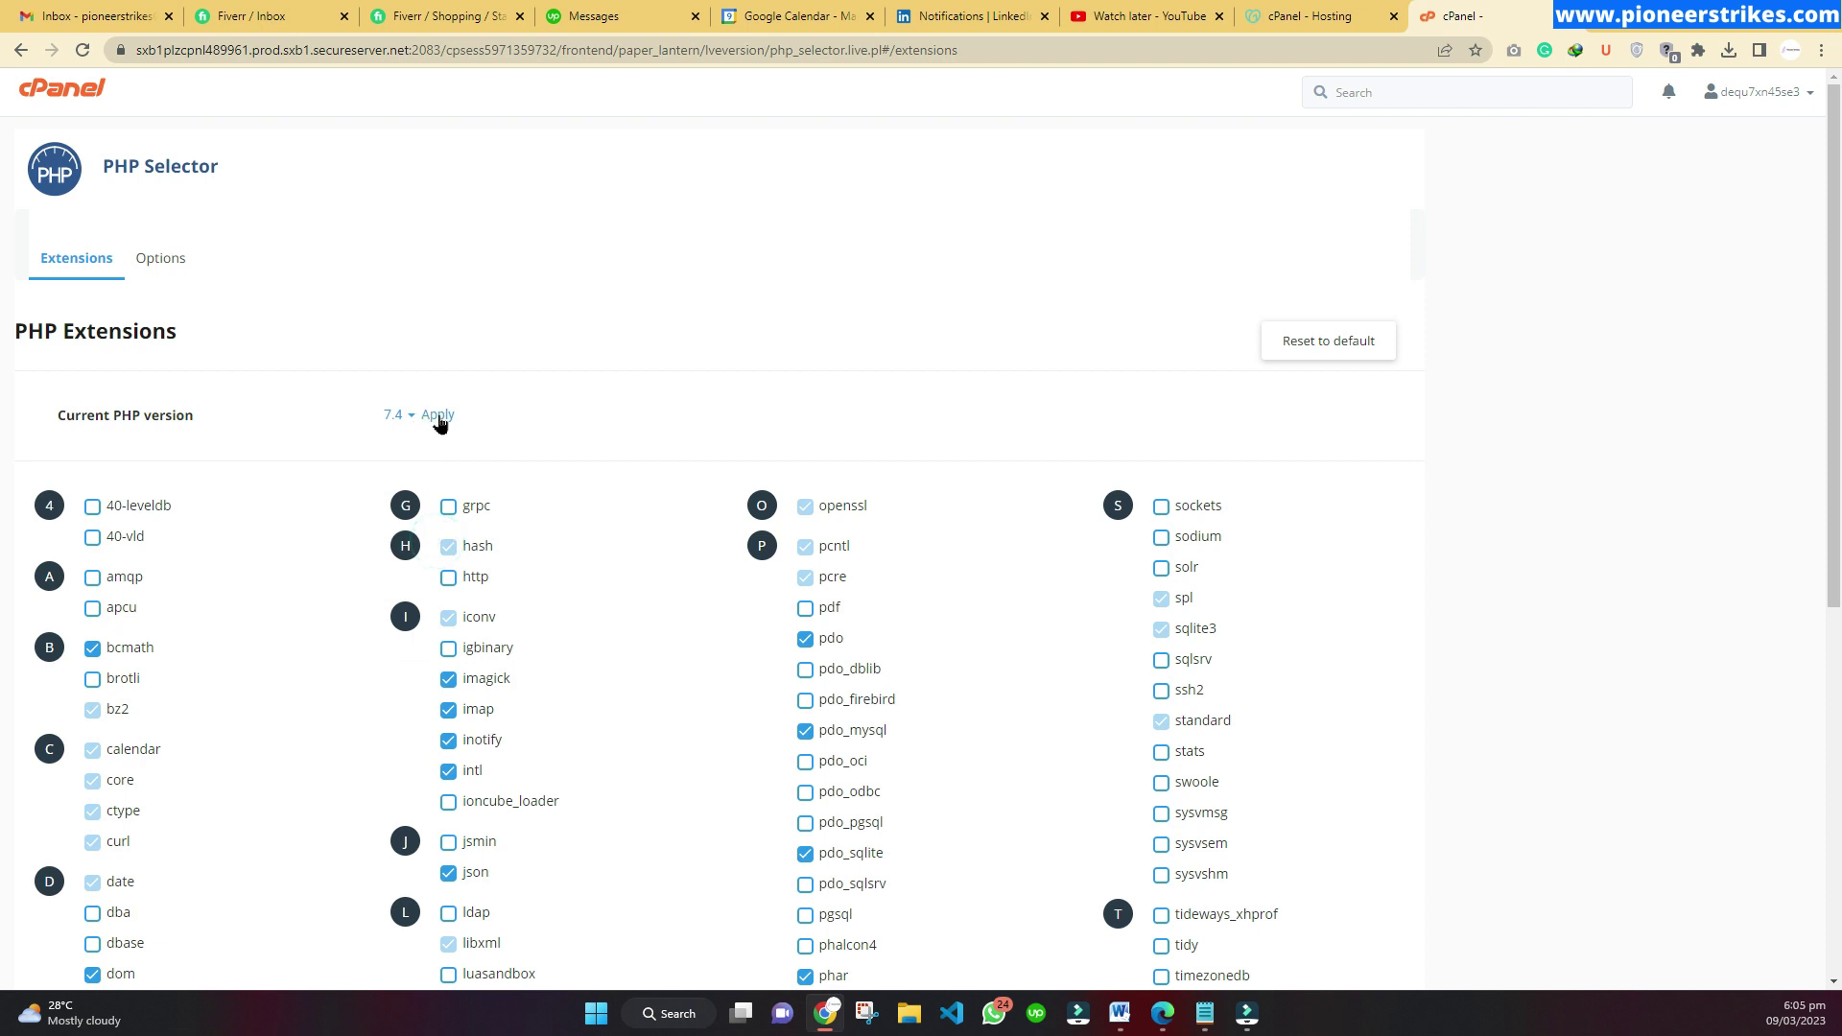
pyautogui.click(437, 415)
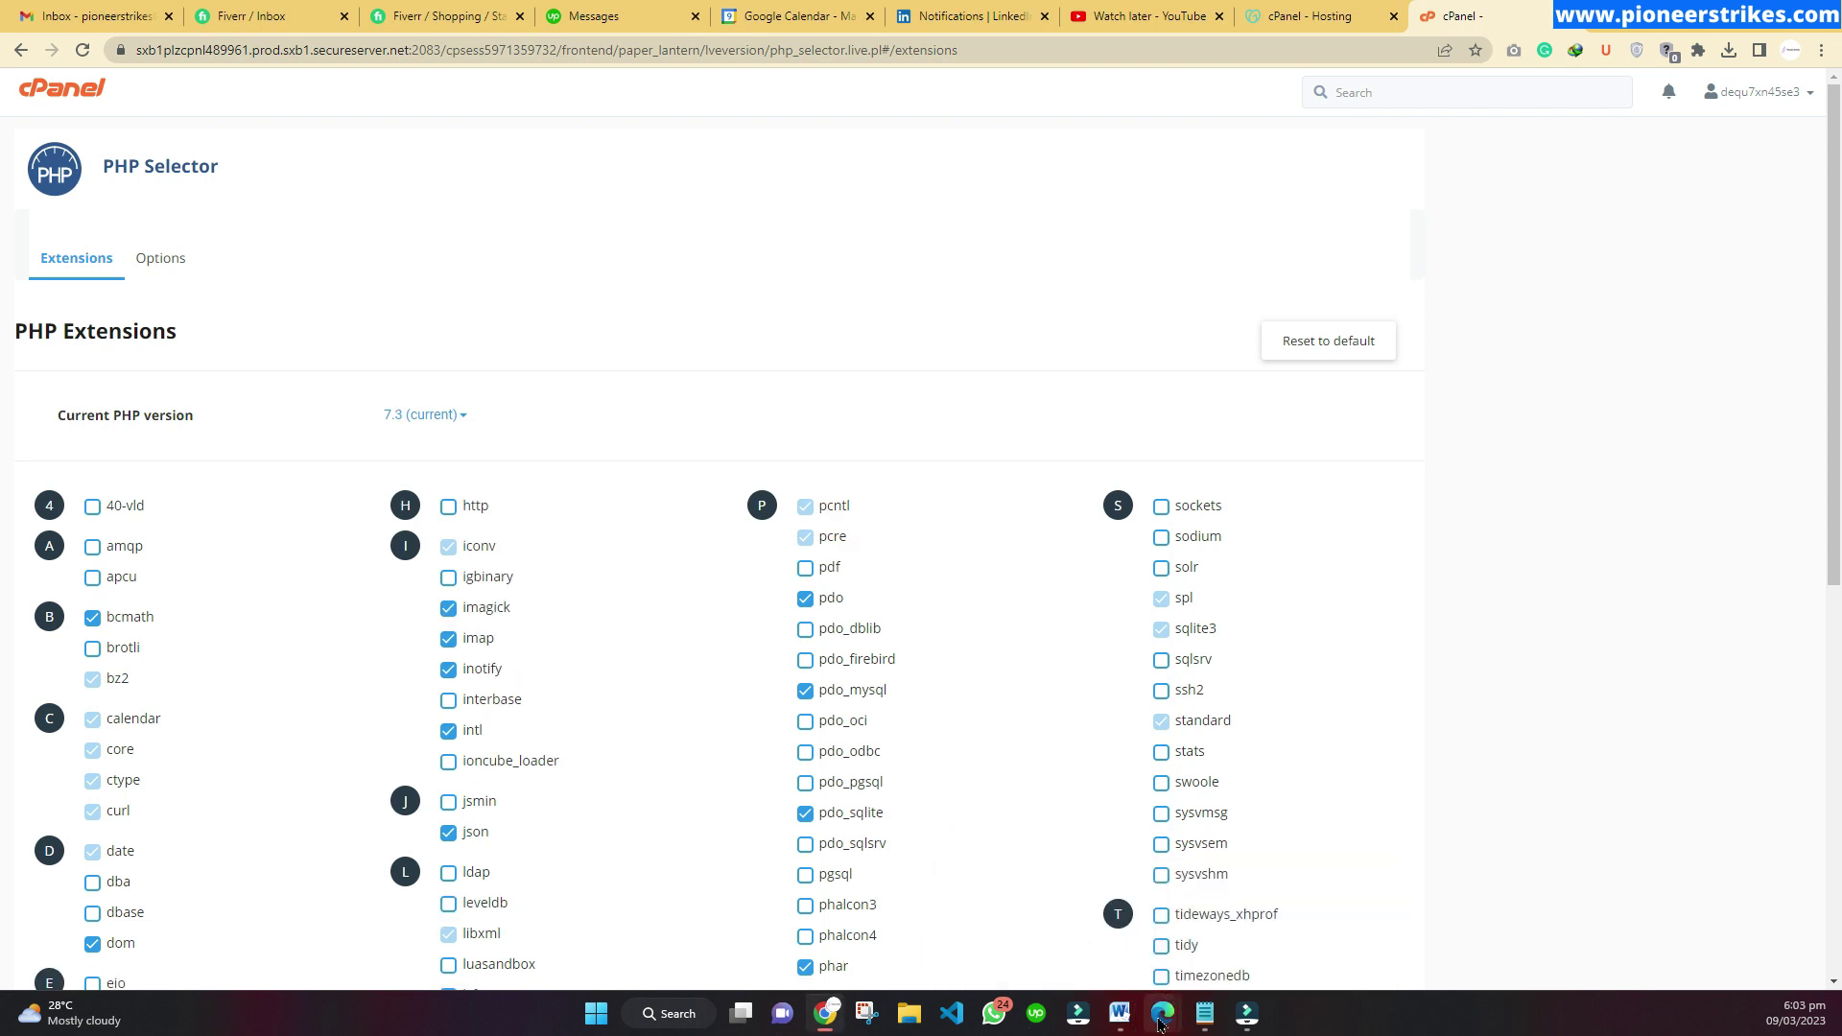
# Step: Back in Envato Elements, clear the plugin cache, reset all settings, and dismiss the install error
pyautogui.moveTo(1160, 1026)
pyautogui.click(1056, 907)
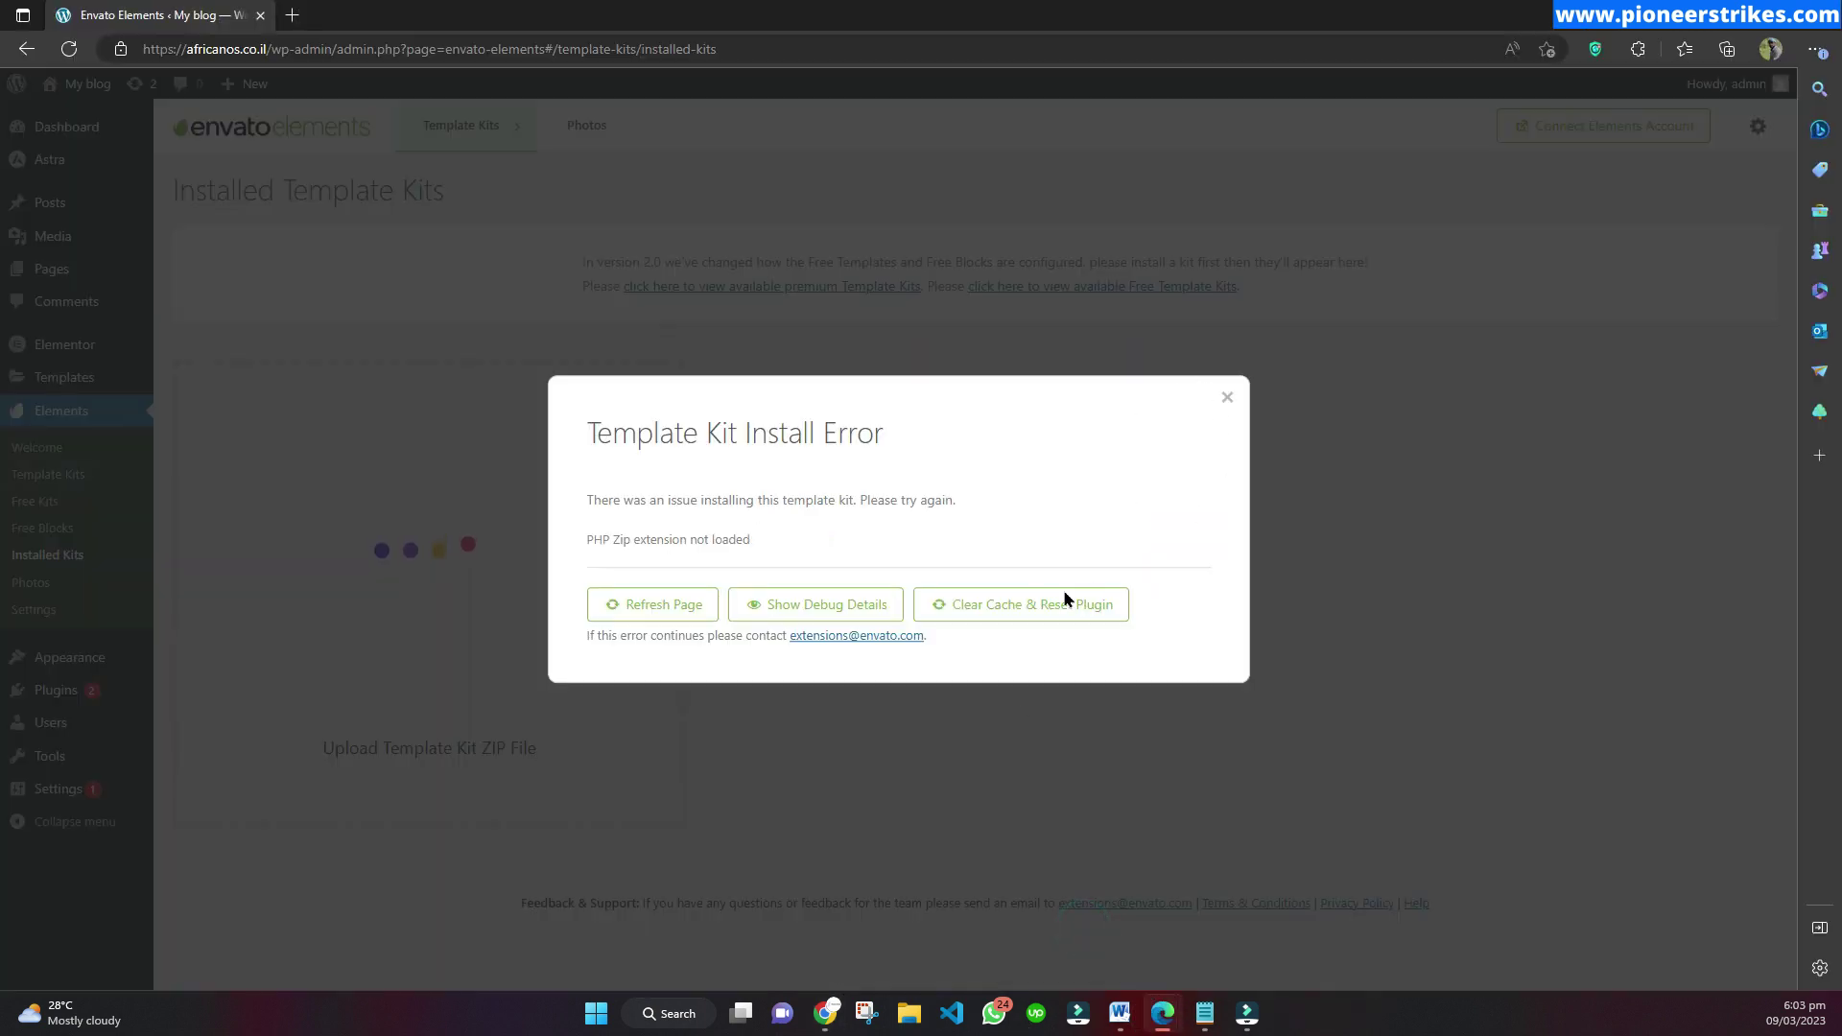
pyautogui.click(984, 606)
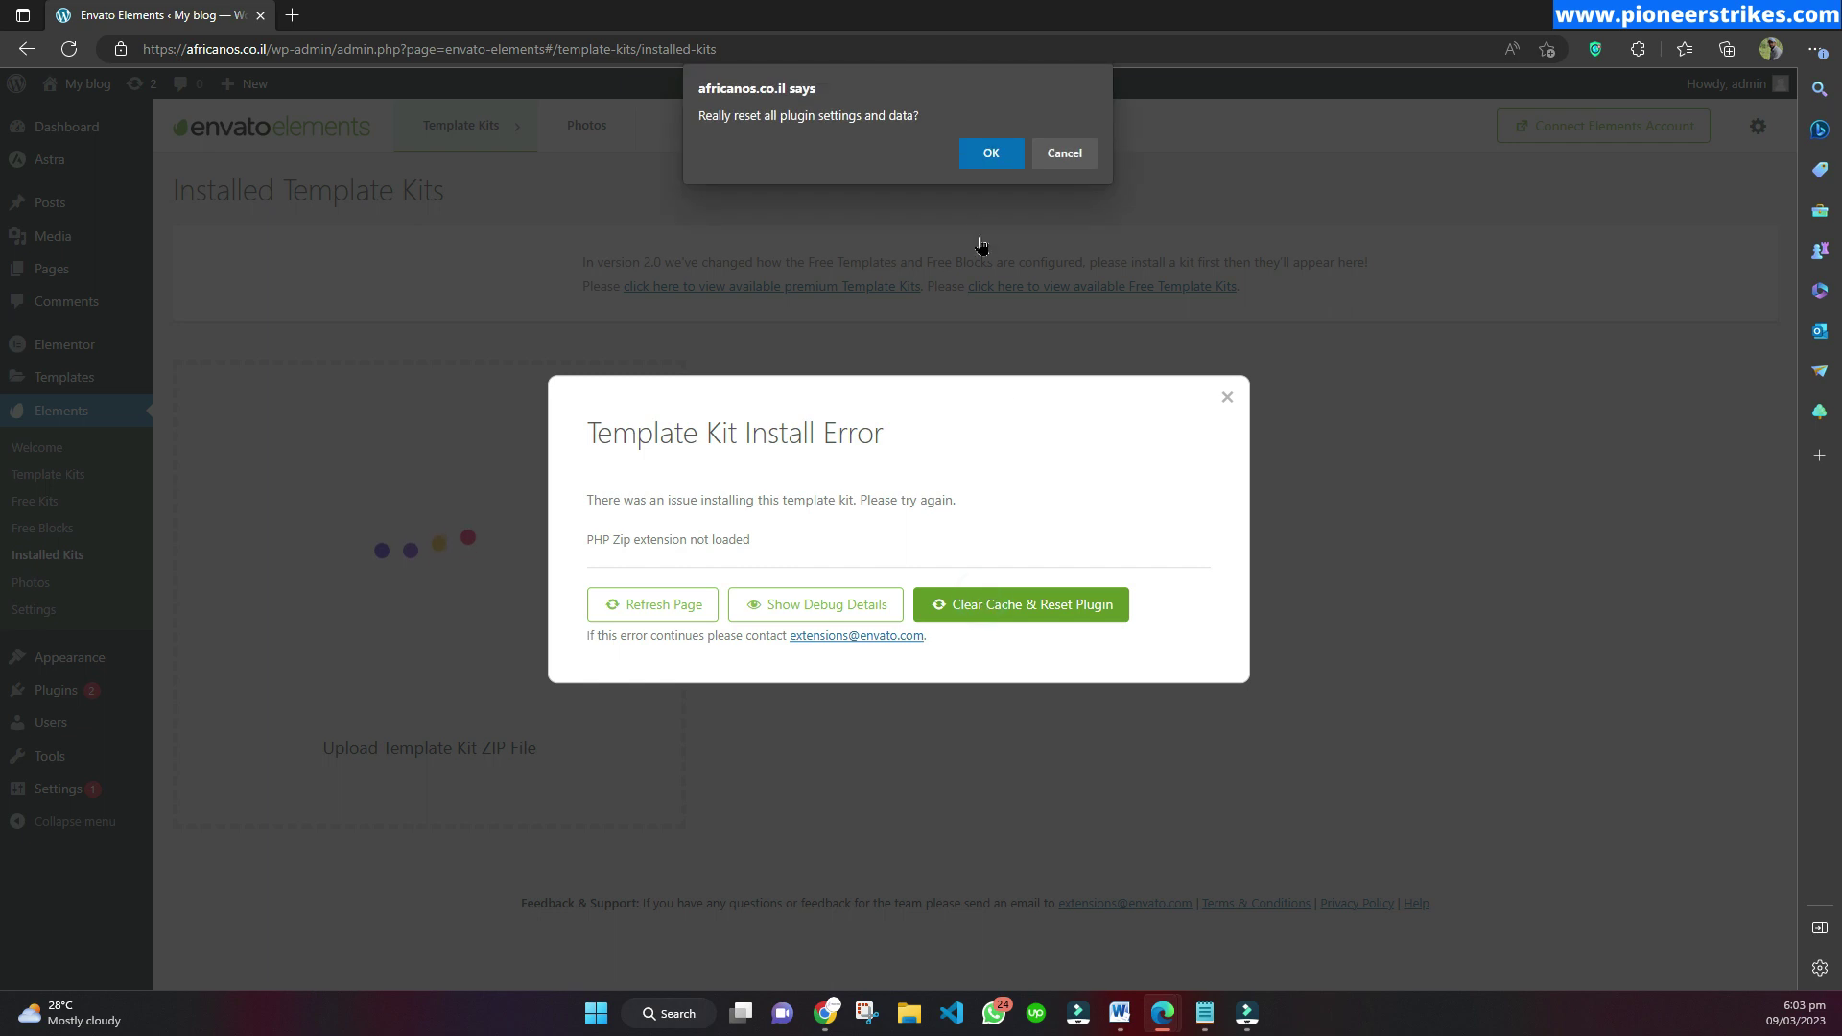
pyautogui.click(984, 141)
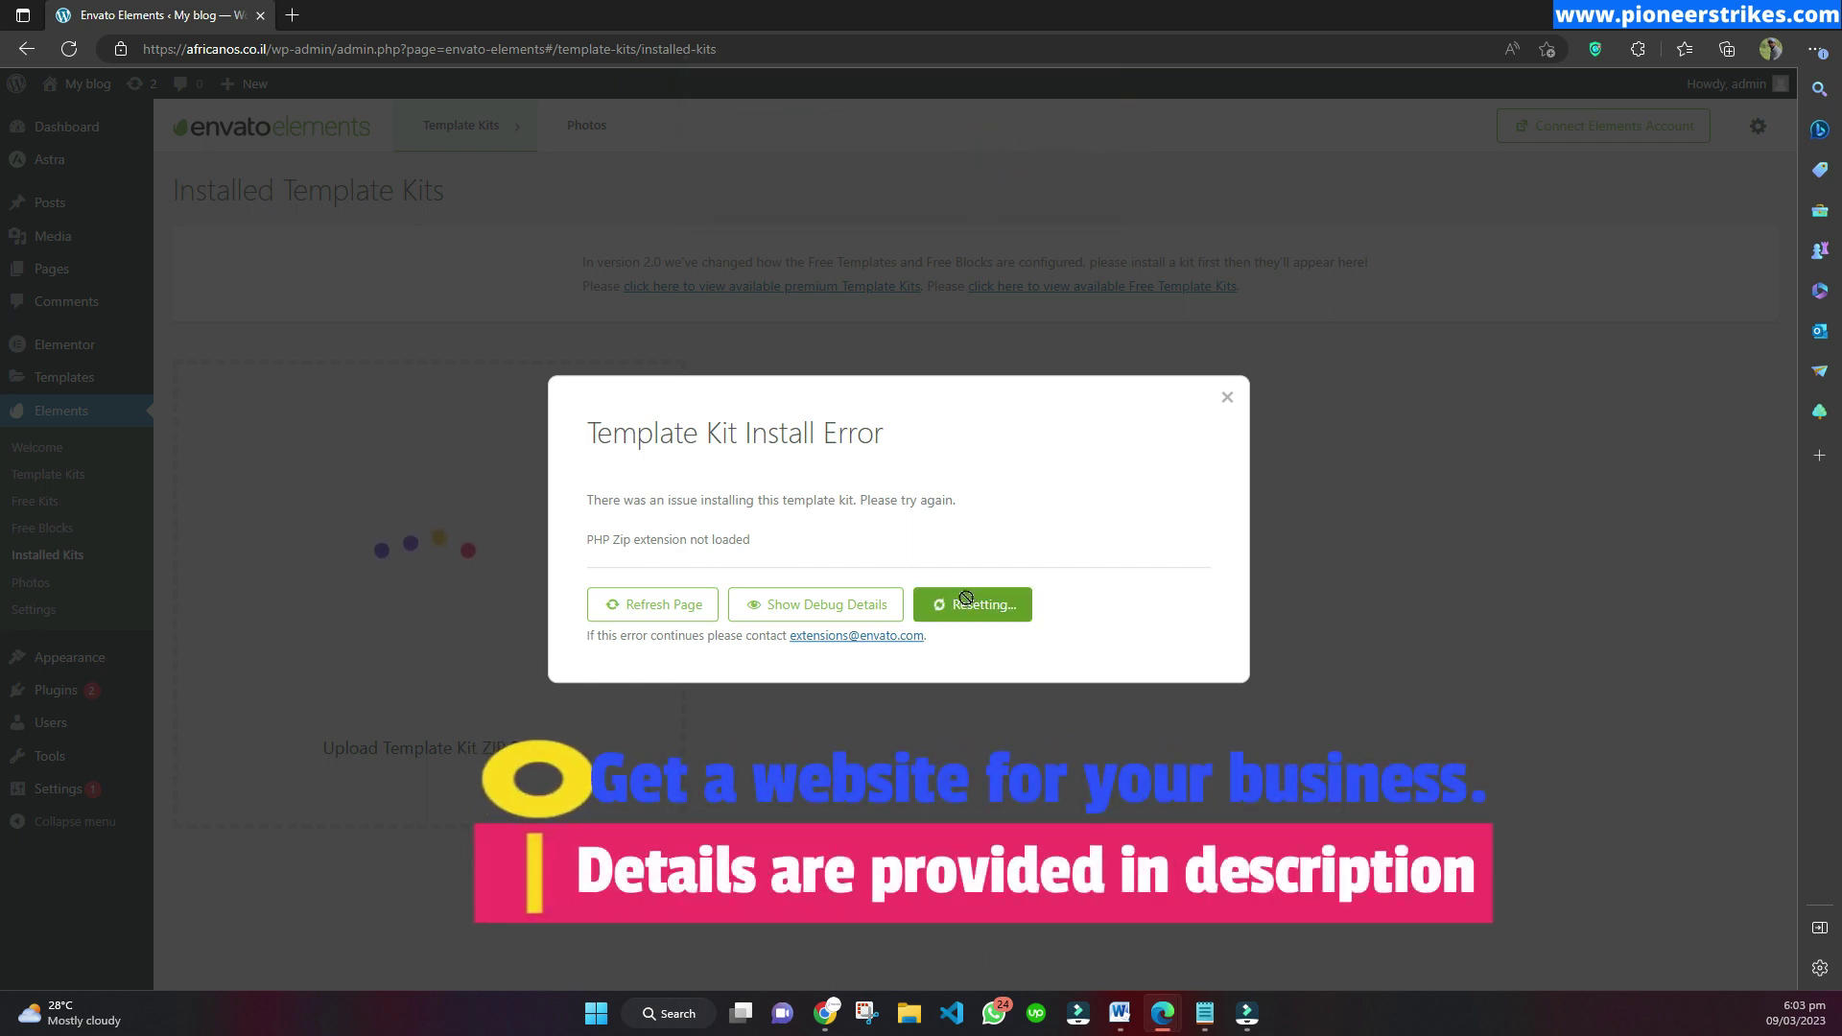
pyautogui.click(1228, 403)
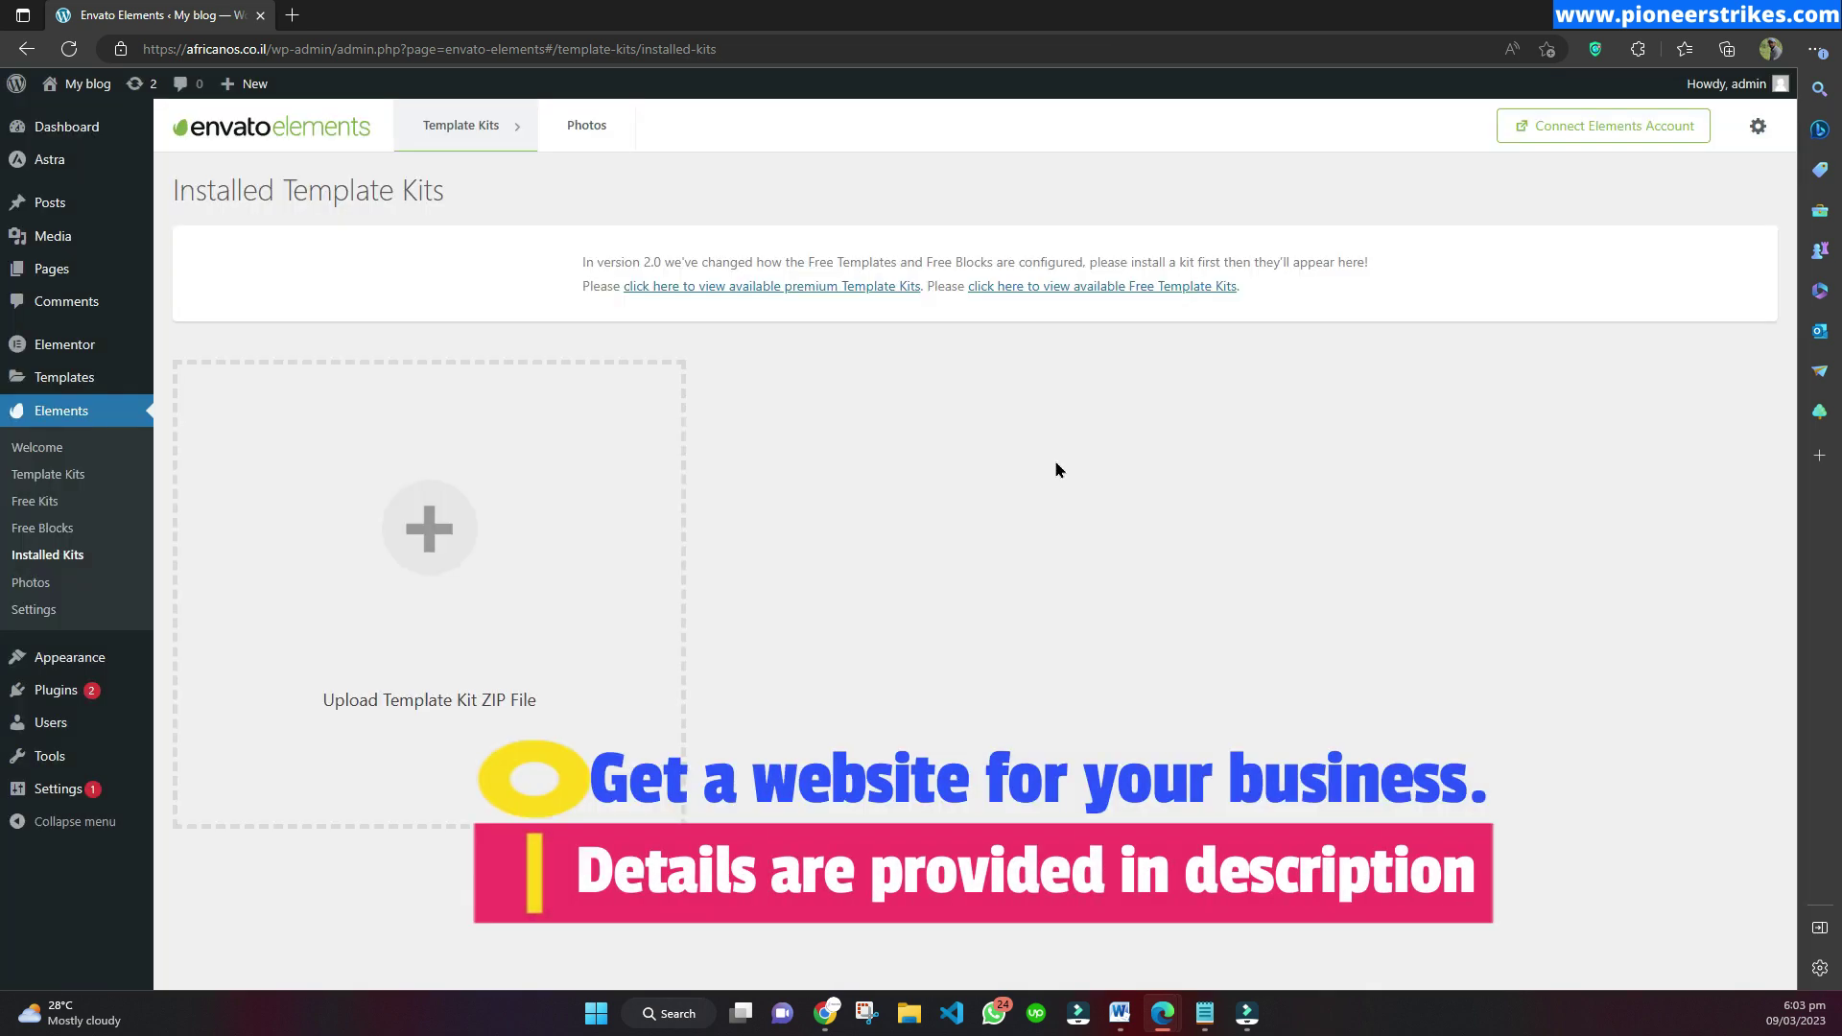
# Step: Re-upload the Traverse kit zip, again getting 'PHP Zip extension not loaded'
pyautogui.click(399, 527)
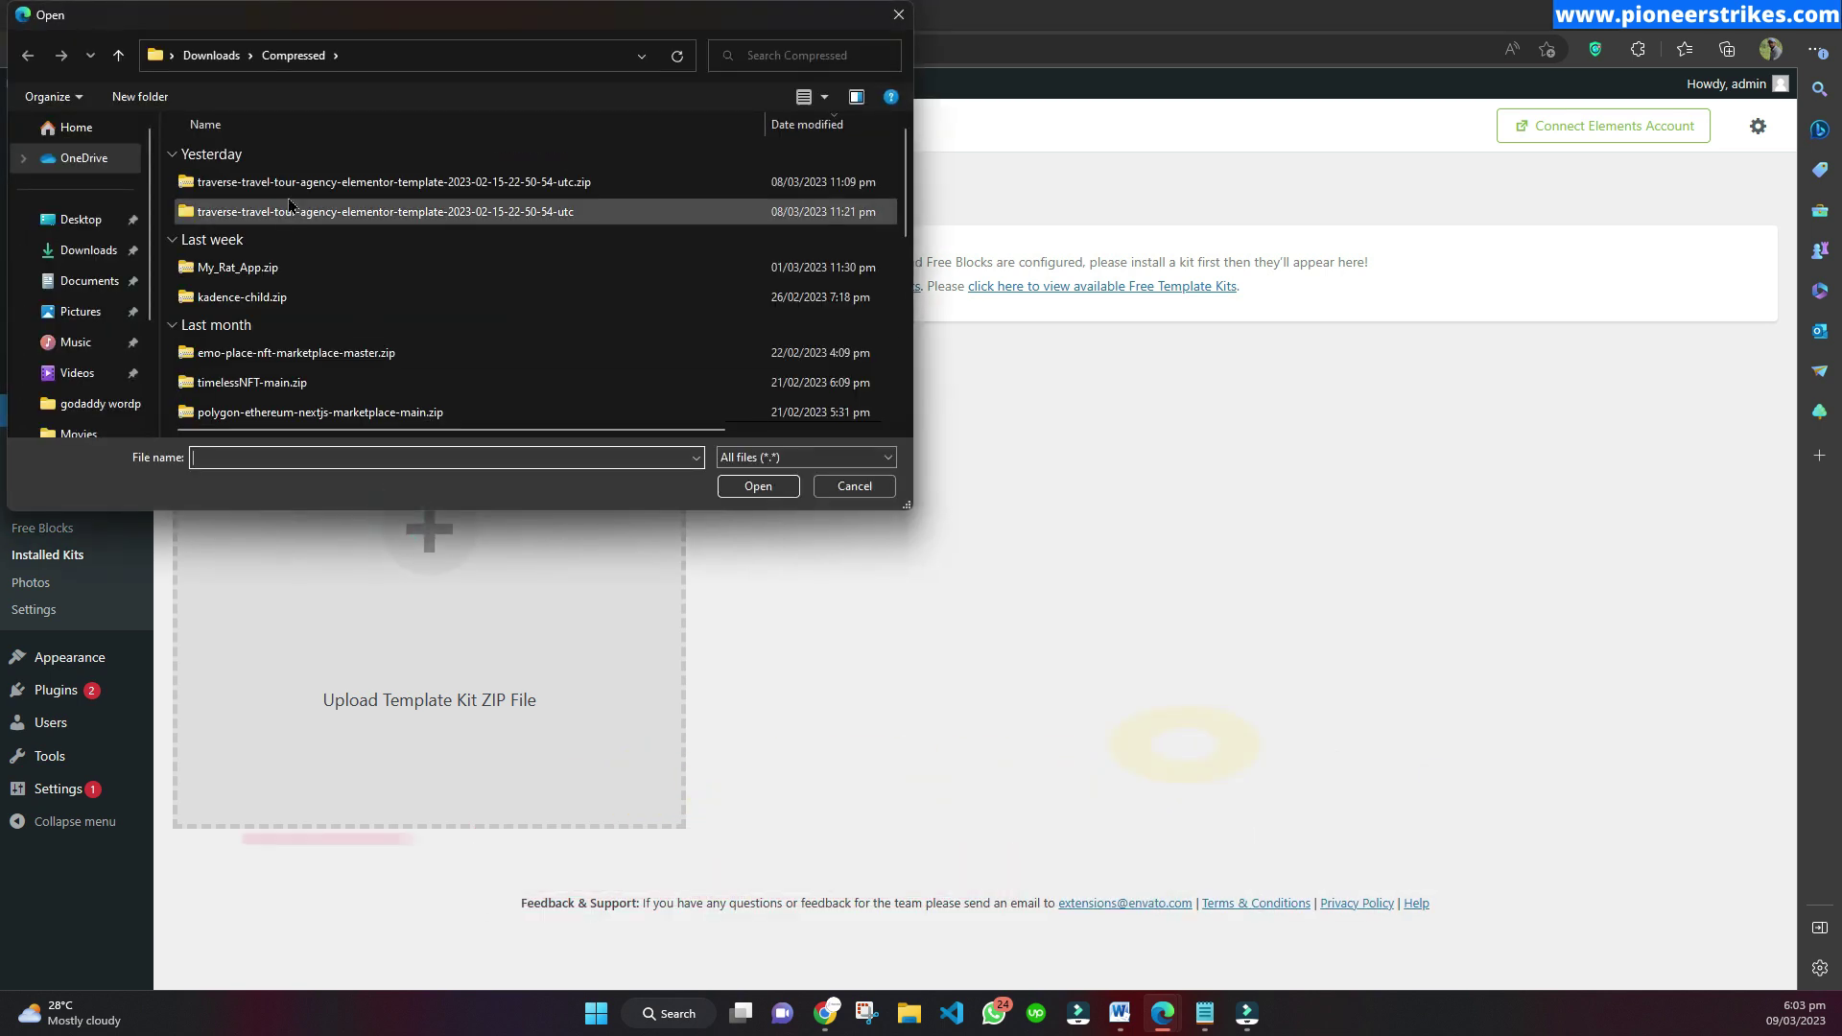
pyautogui.click(251, 181)
pyautogui.click(774, 488)
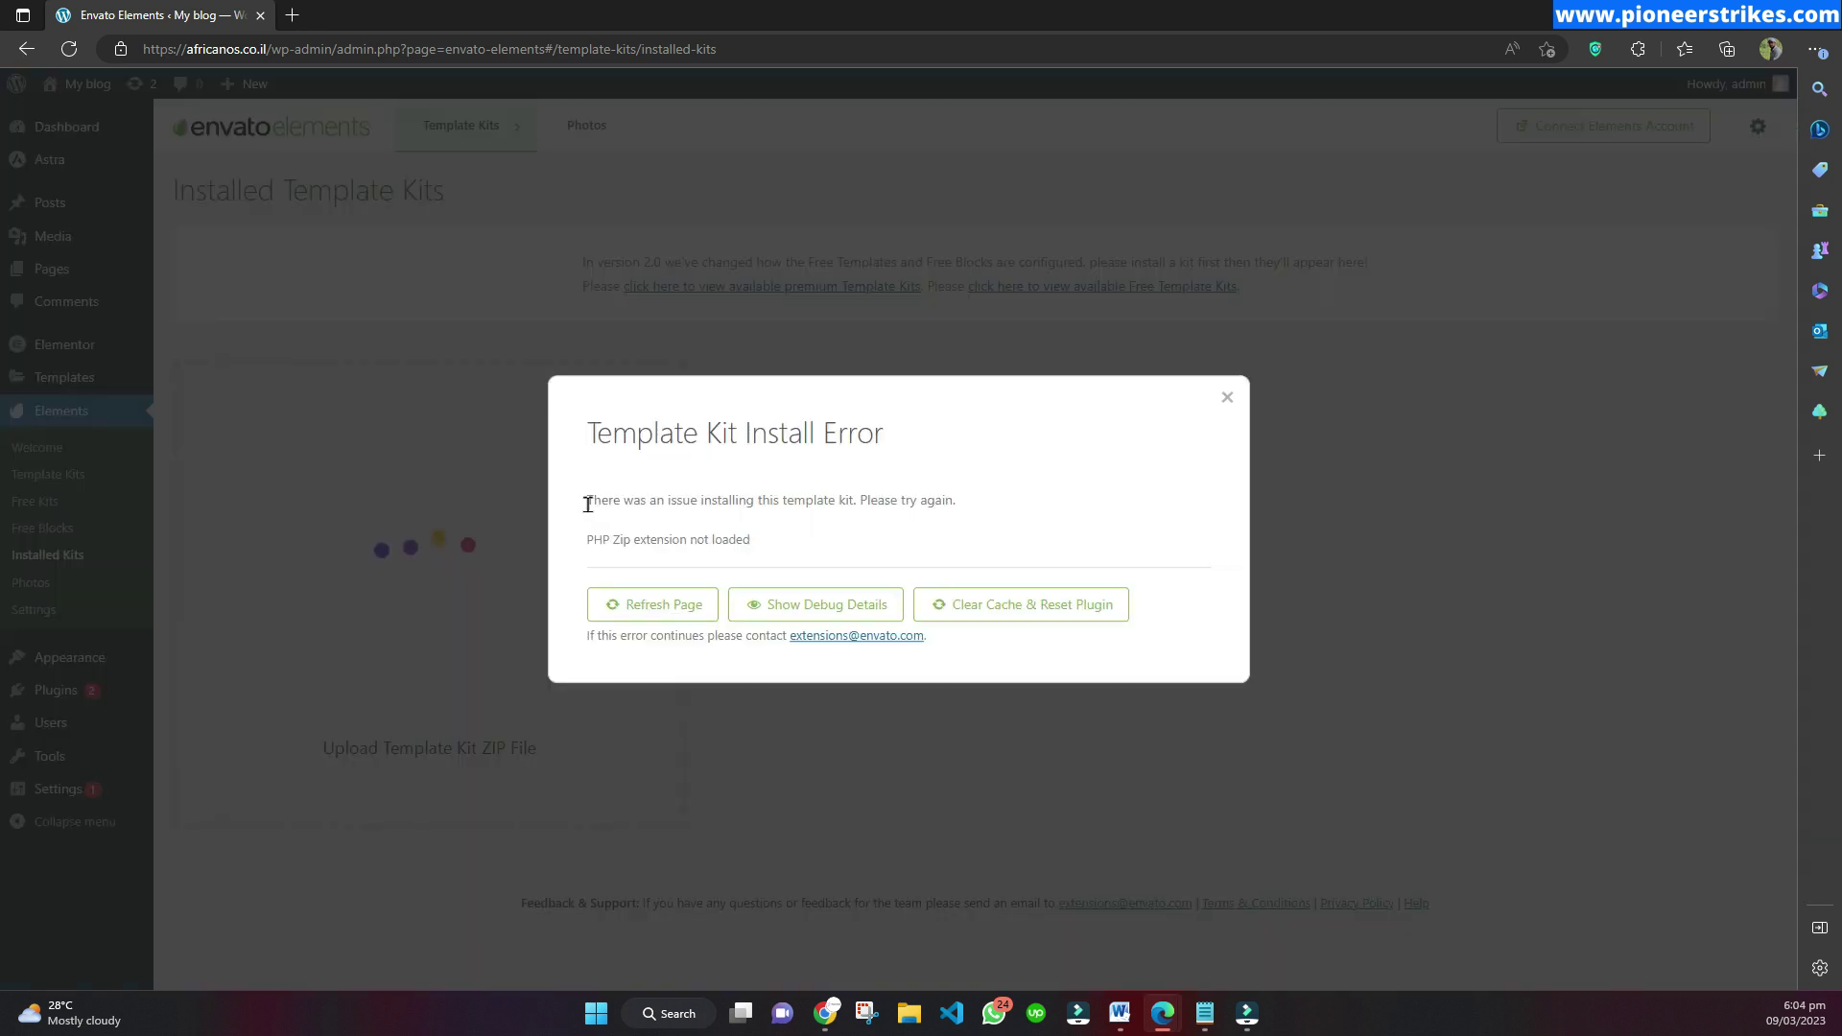
pyautogui.moveTo(586, 497); pyautogui.dragTo(784, 549)
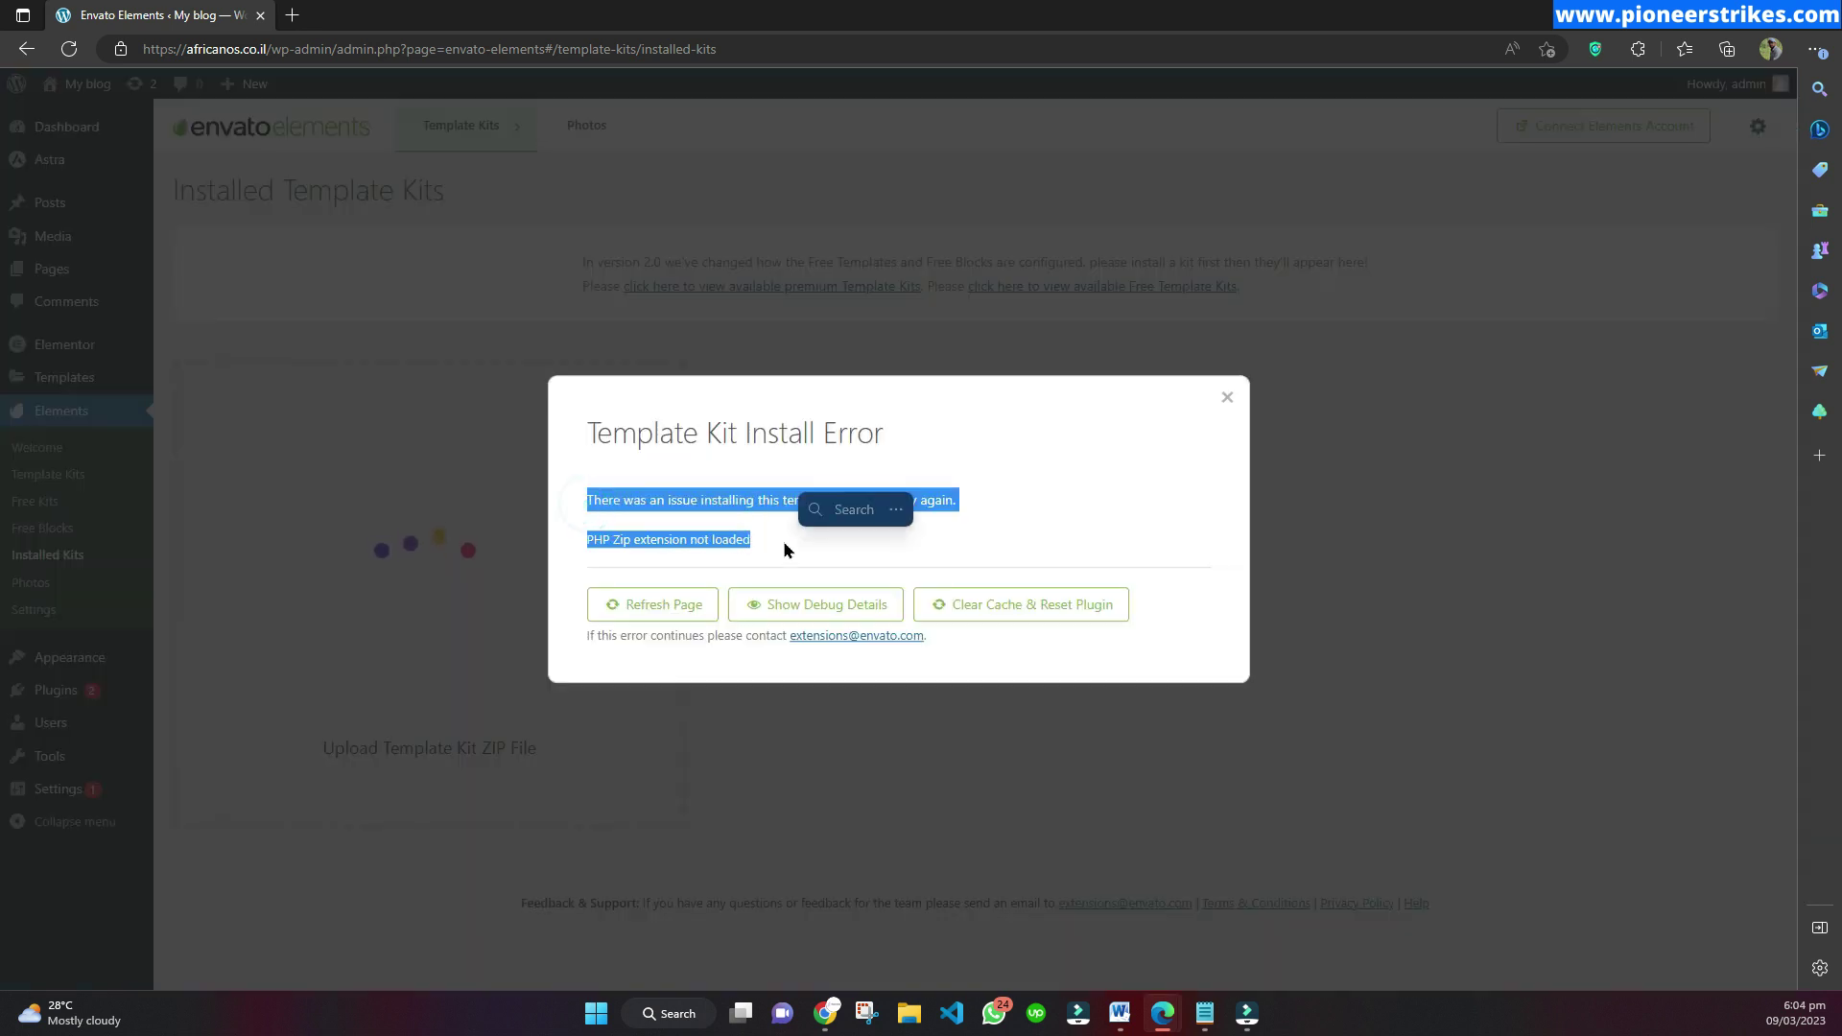
pyautogui.click(782, 543)
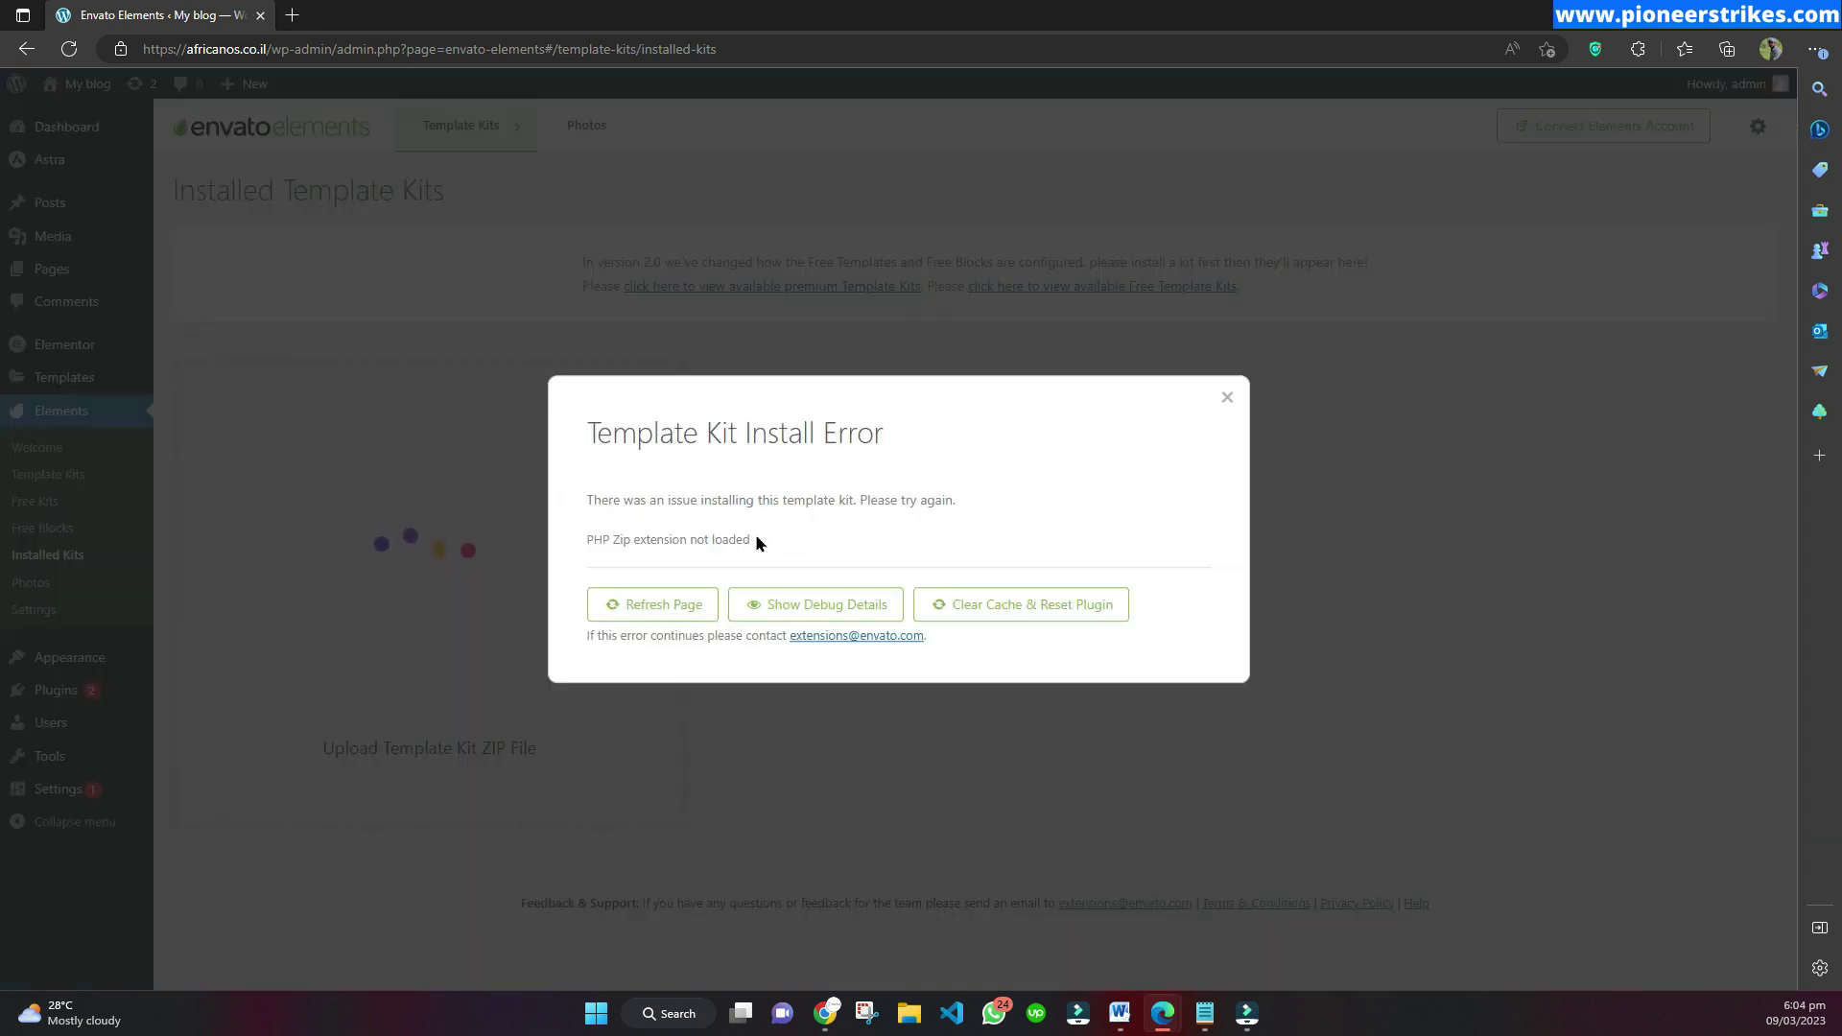
pyautogui.moveTo(765, 548); pyautogui.dragTo(588, 498)
# Step: Bring up the Envato help article and read its first PHP Zip troubleshooting bullet
pyautogui.click(586, 500)
pyautogui.moveTo(1163, 1013)
pyautogui.click(1056, 929)
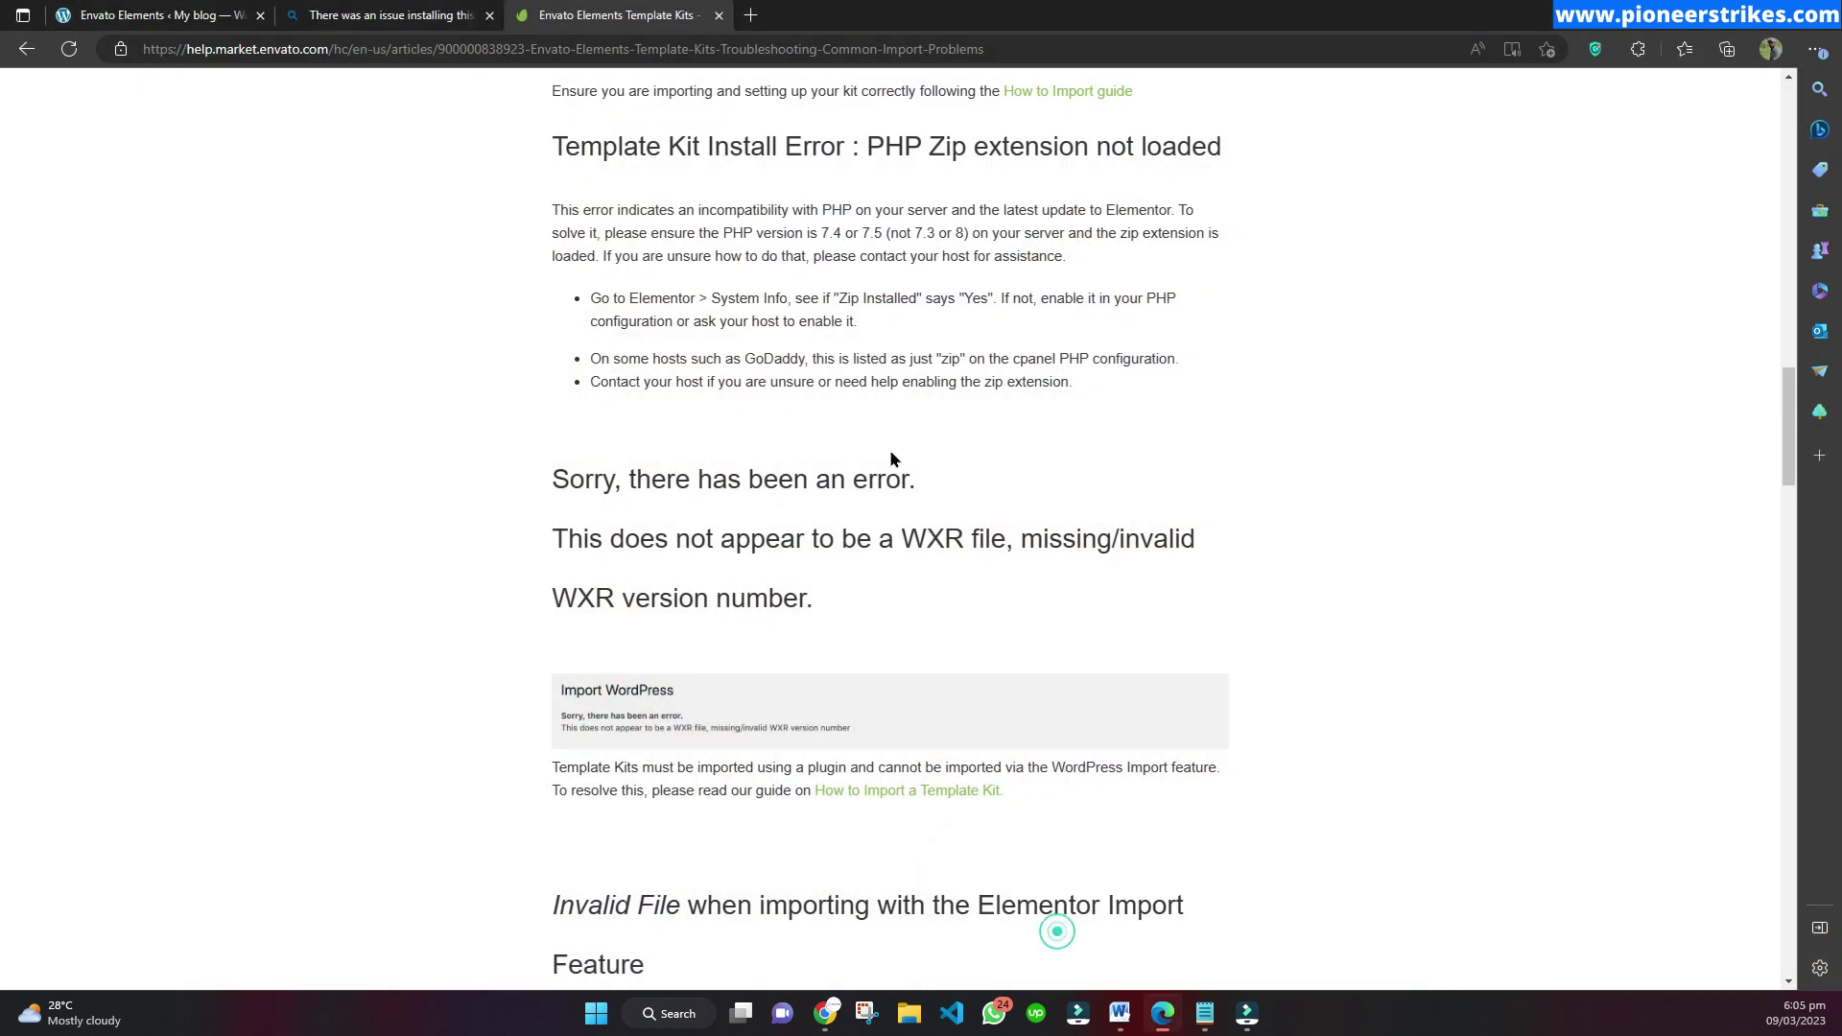
pyautogui.click(243, 9)
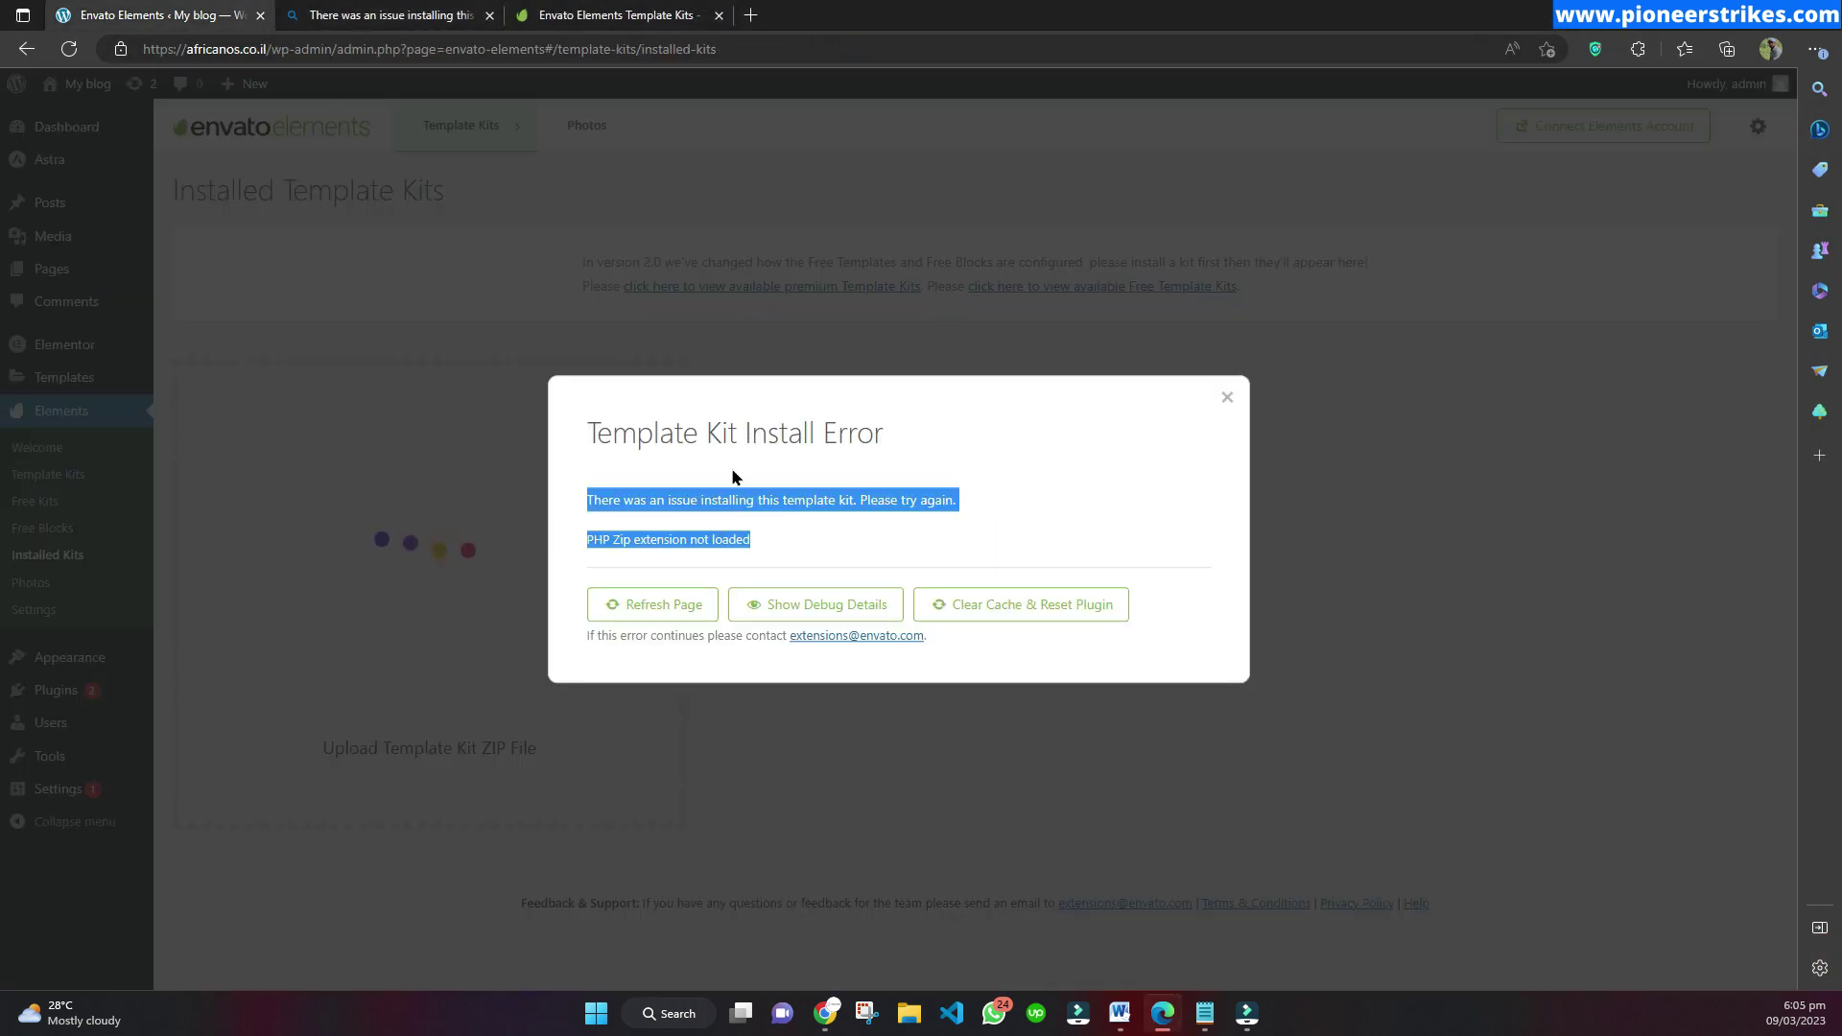
pyautogui.click(625, 13)
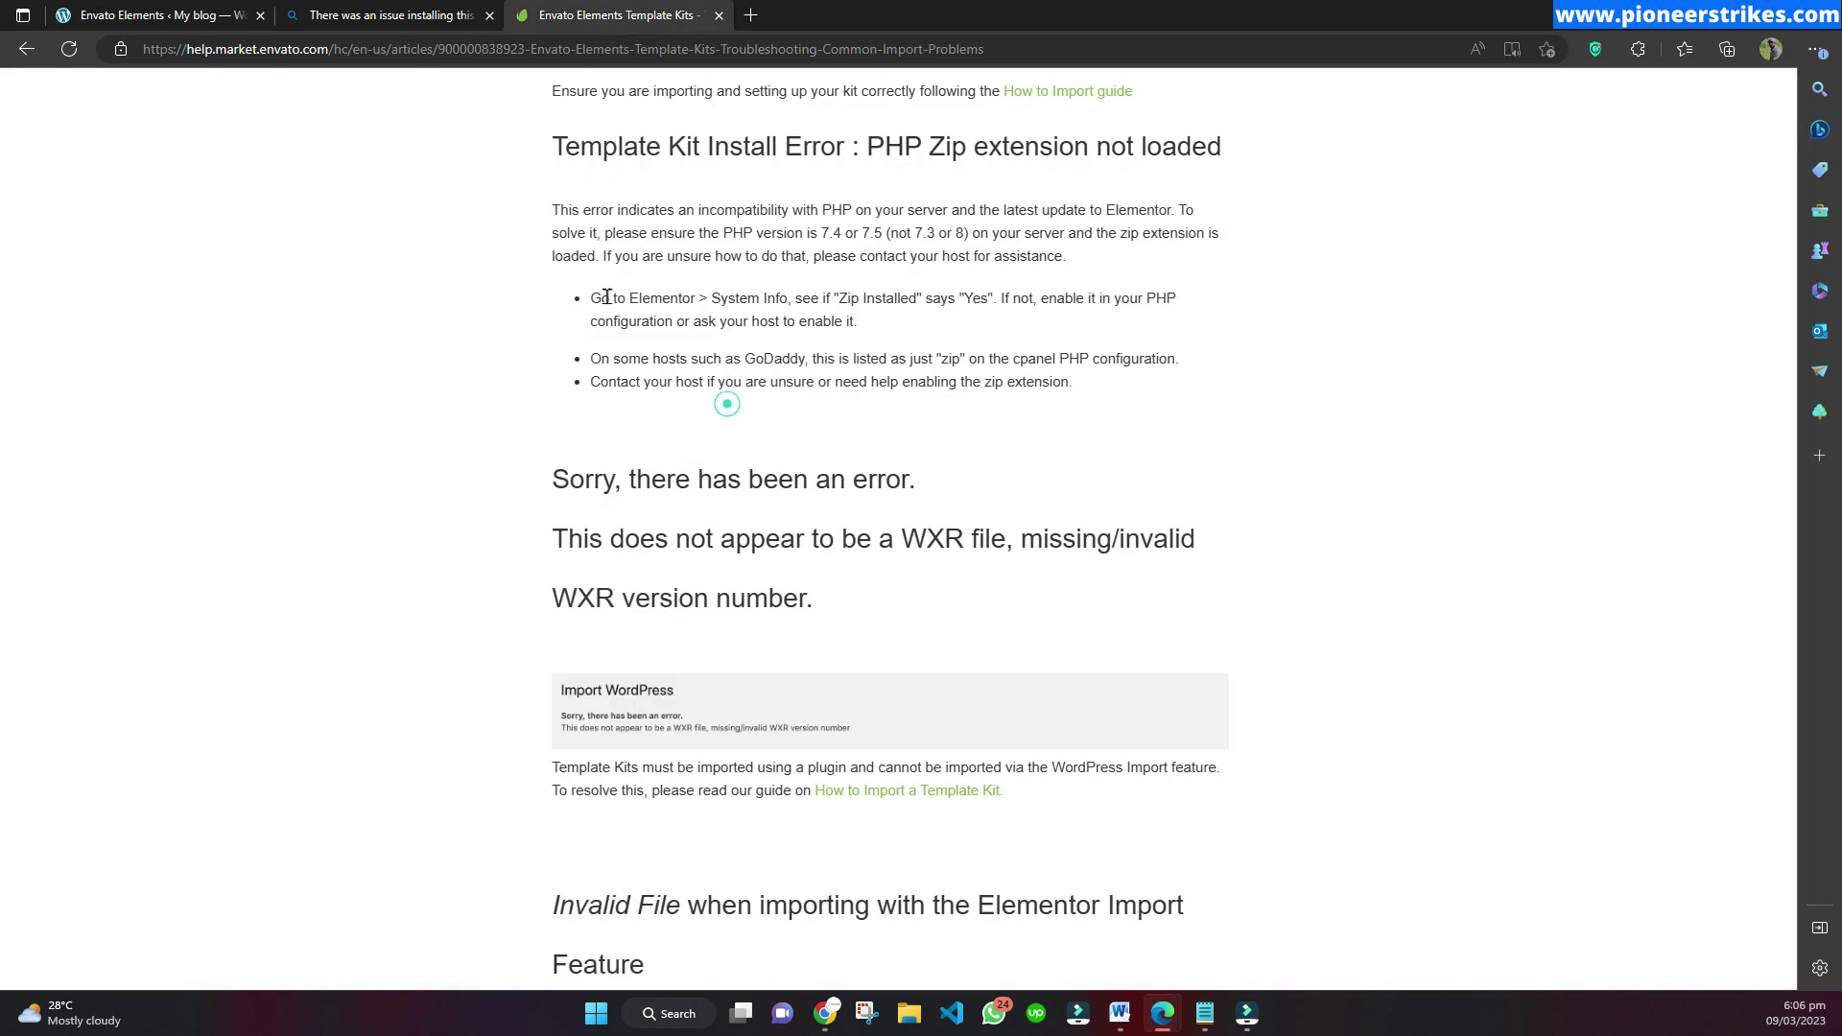
pyautogui.moveTo(592, 298); pyautogui.dragTo(857, 323)
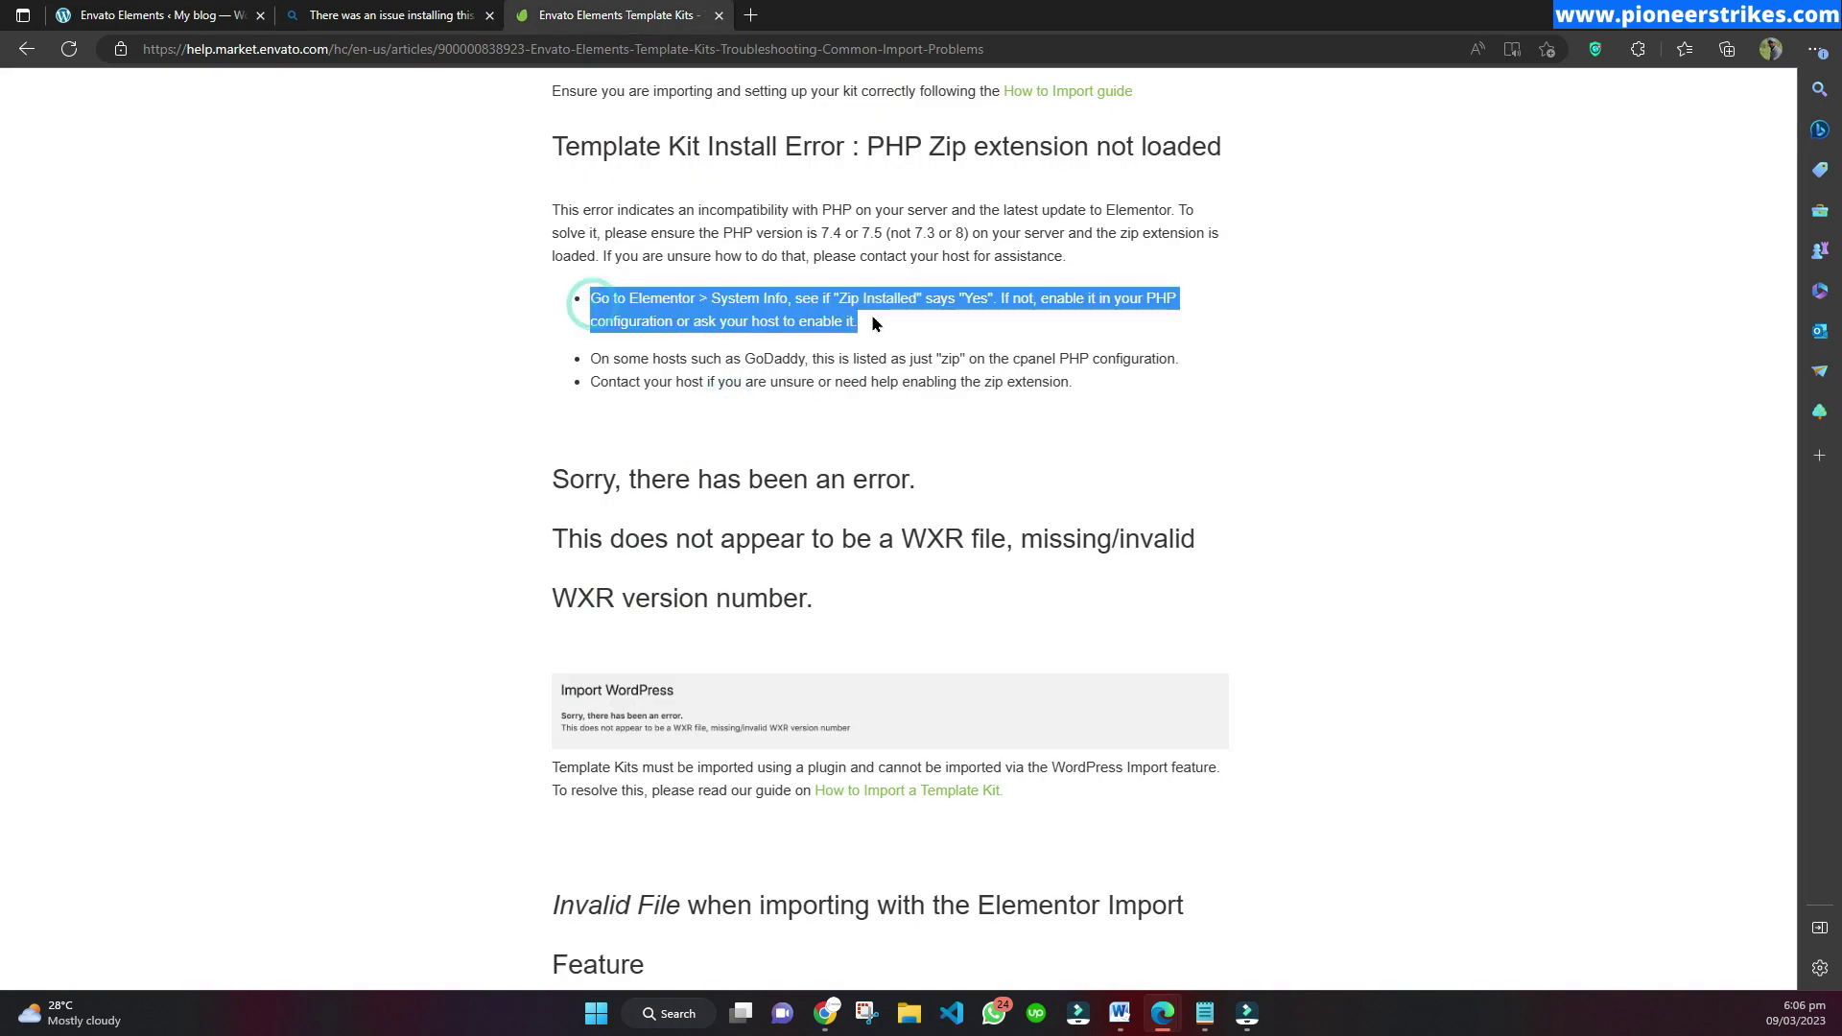
pyautogui.click(678, 297)
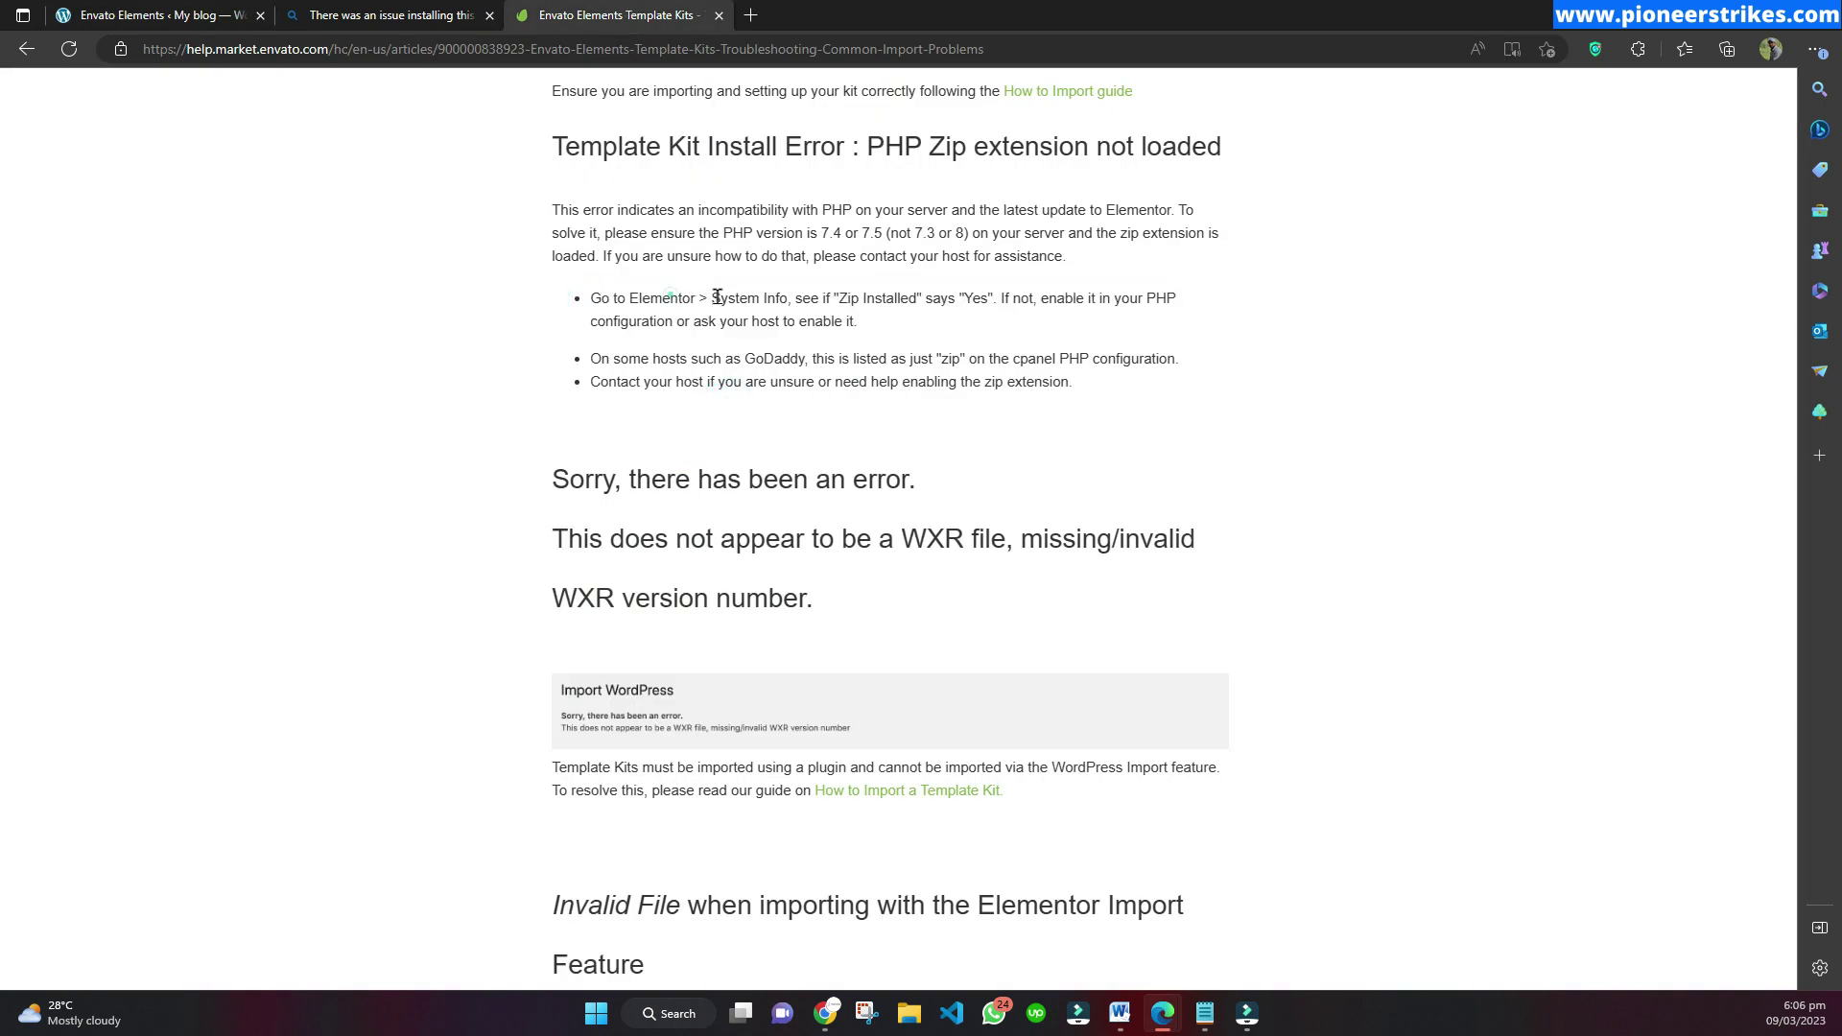
# Step: Dismiss the install error and check Elementor System Info, which shows ZIP Installed: No
pyautogui.click(135, 11)
pyautogui.click(58, 365)
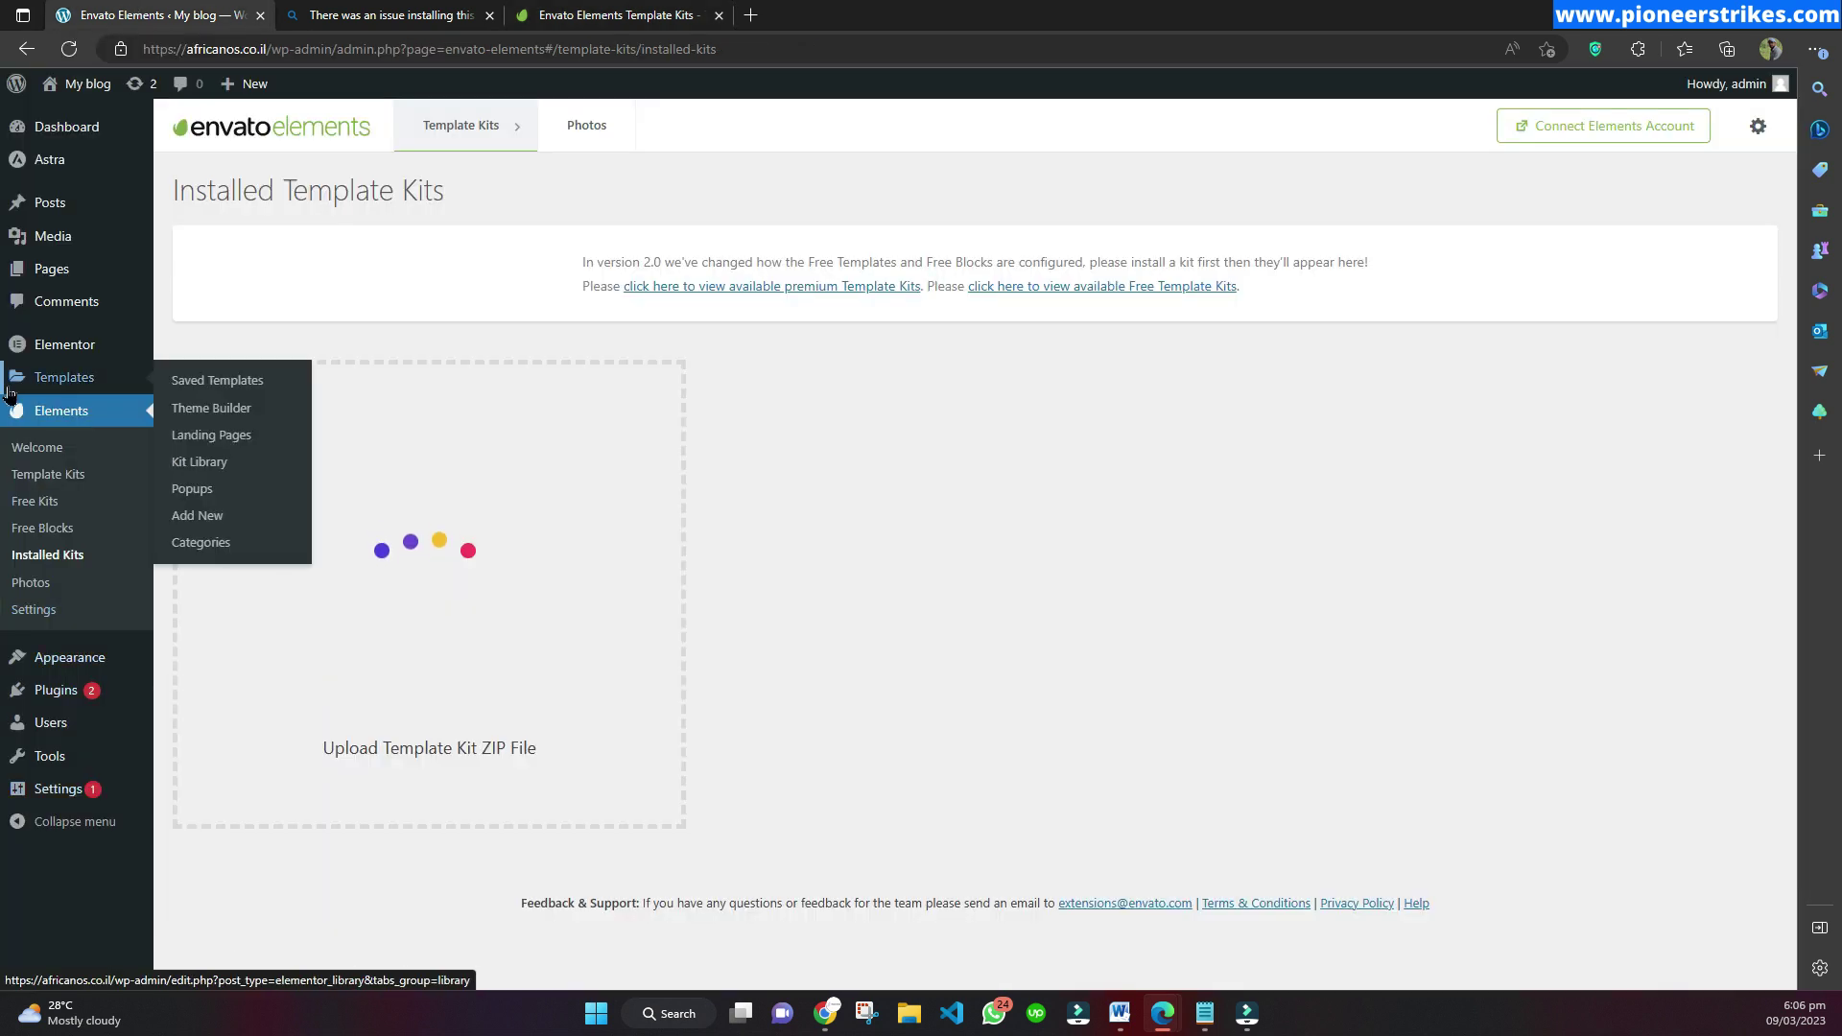
pyautogui.moveTo(55, 347)
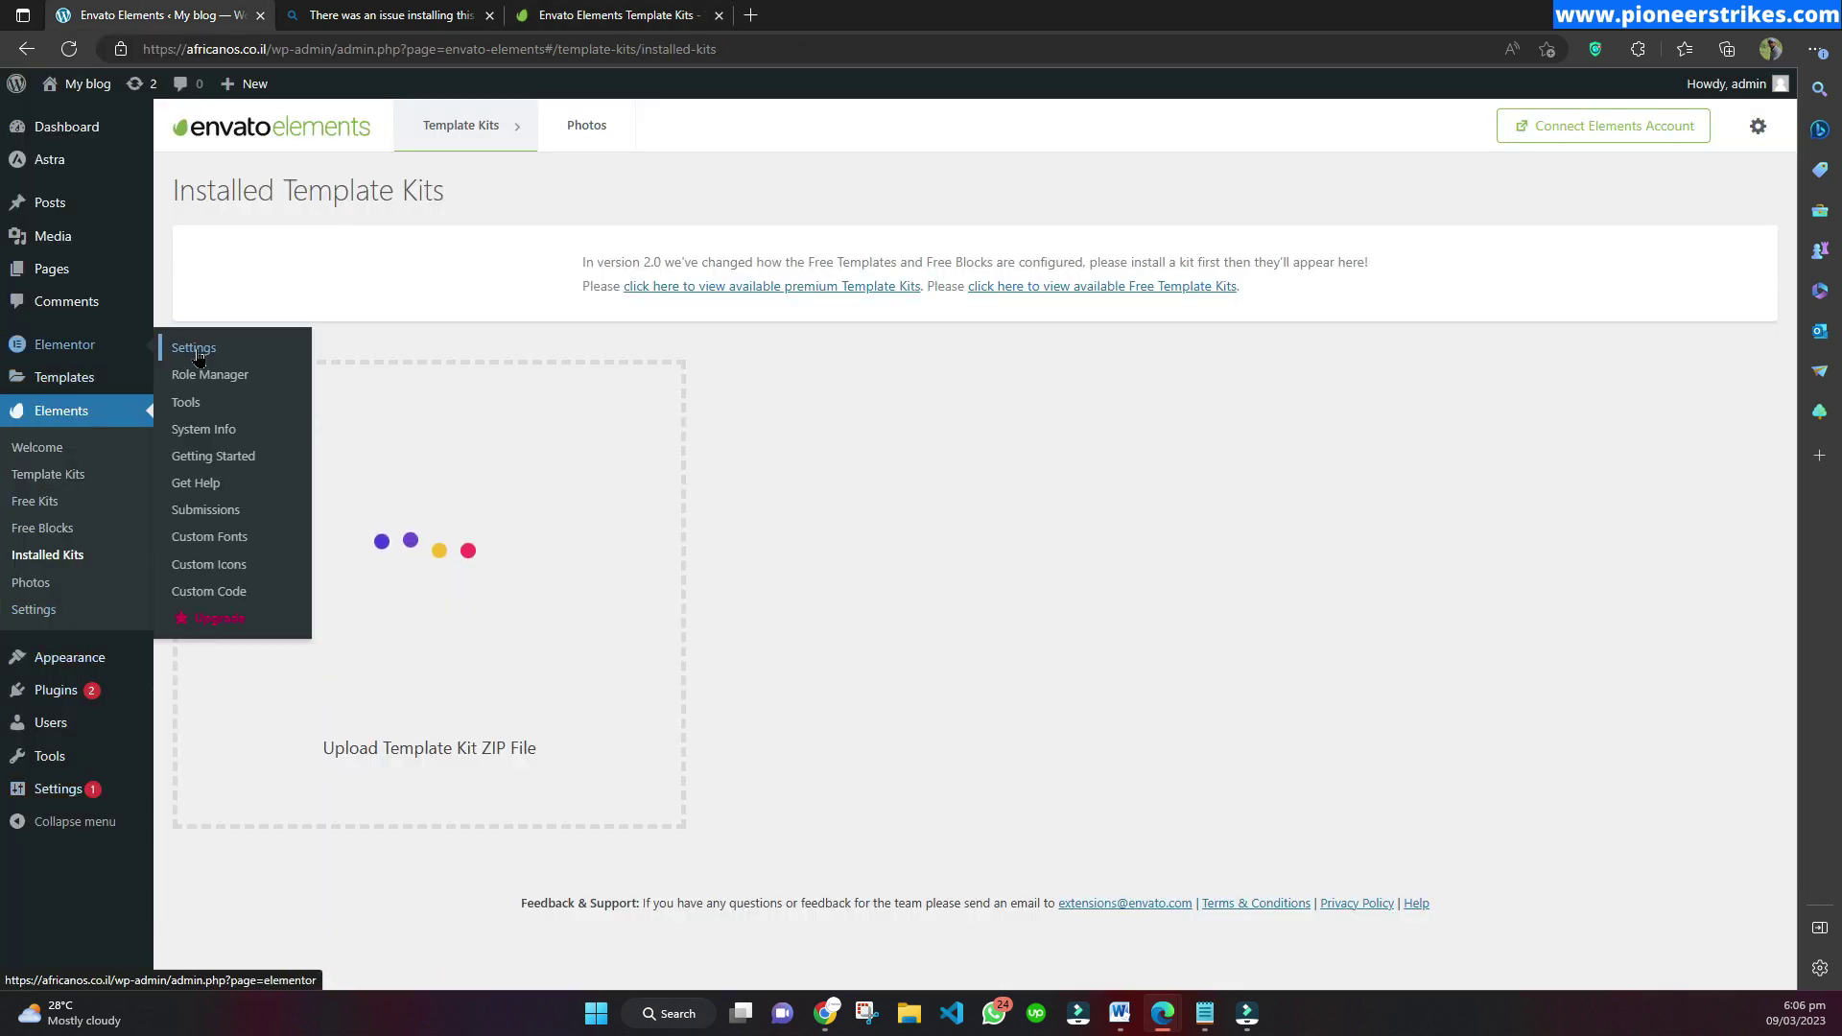
pyautogui.click(222, 432)
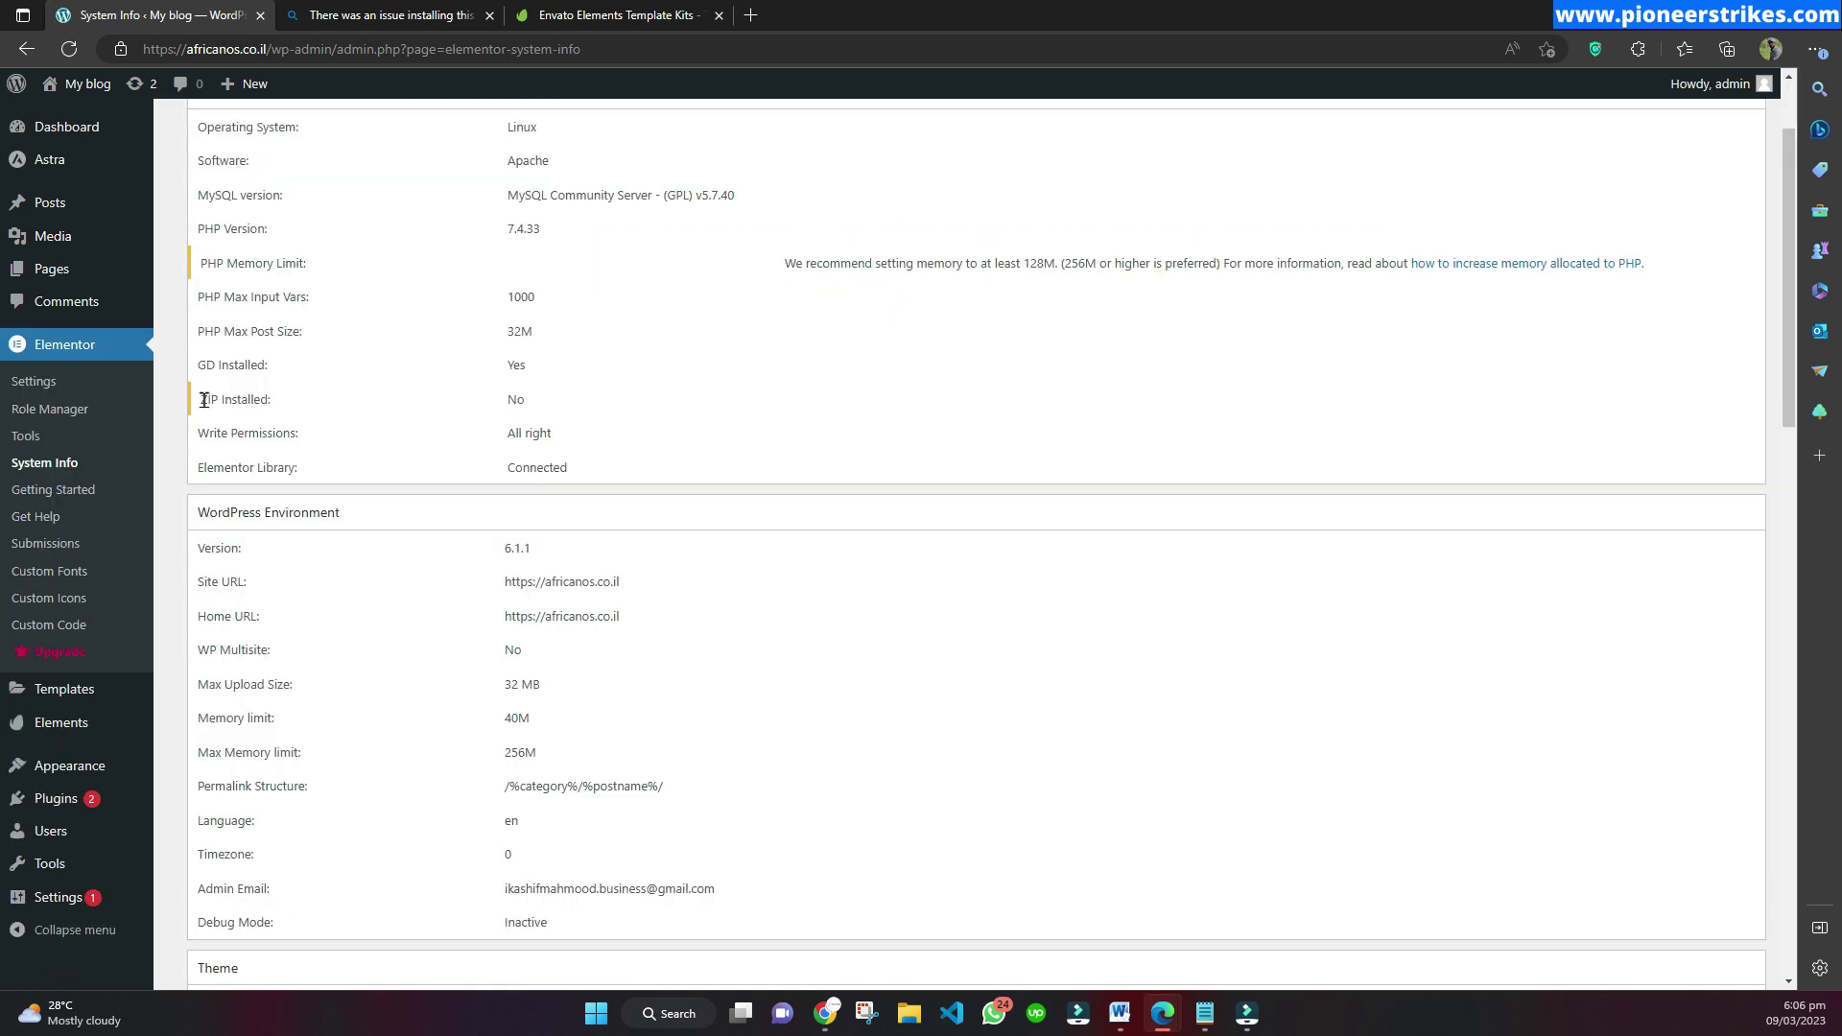
pyautogui.tripleClick(204, 399)
pyautogui.doubleClick(517, 399)
# Step: Read the help article's advice to enable zip in PHP configuration, then return to cPanel
pyautogui.hotkey('ctrl', 'shift', 'Tab')
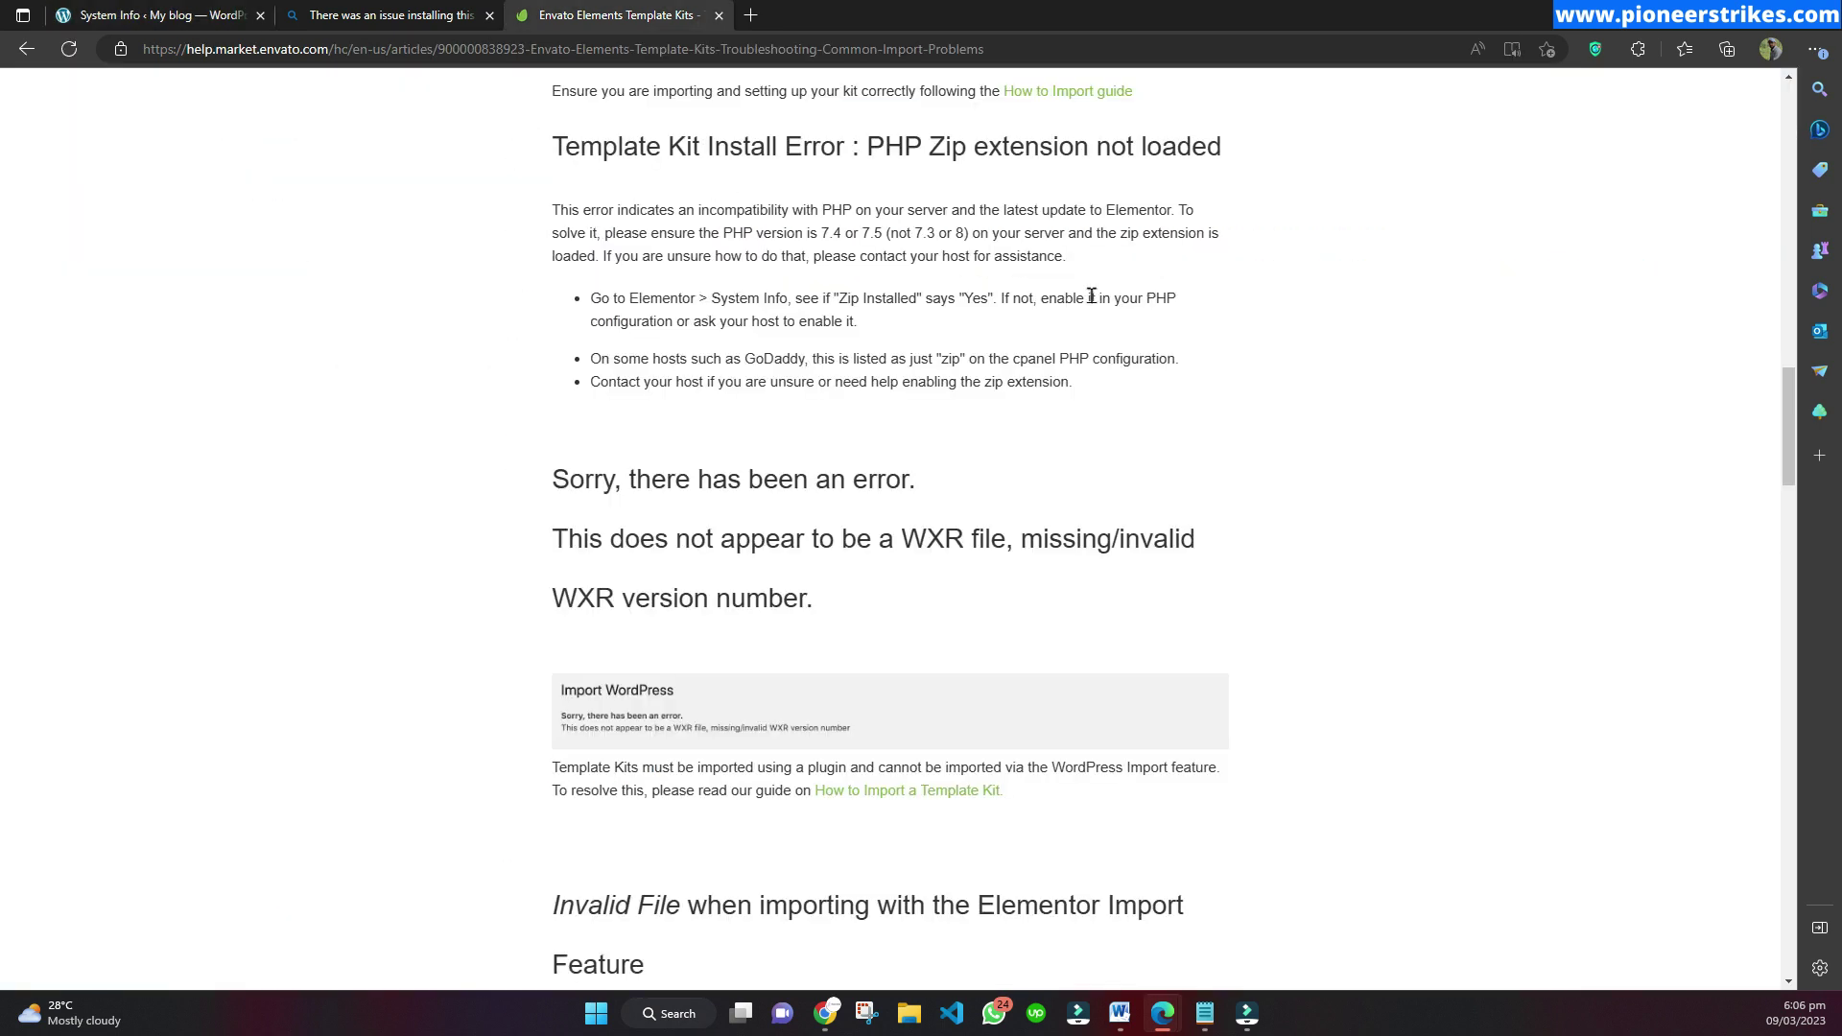
pyautogui.moveTo(1036, 303); pyautogui.dragTo(695, 338)
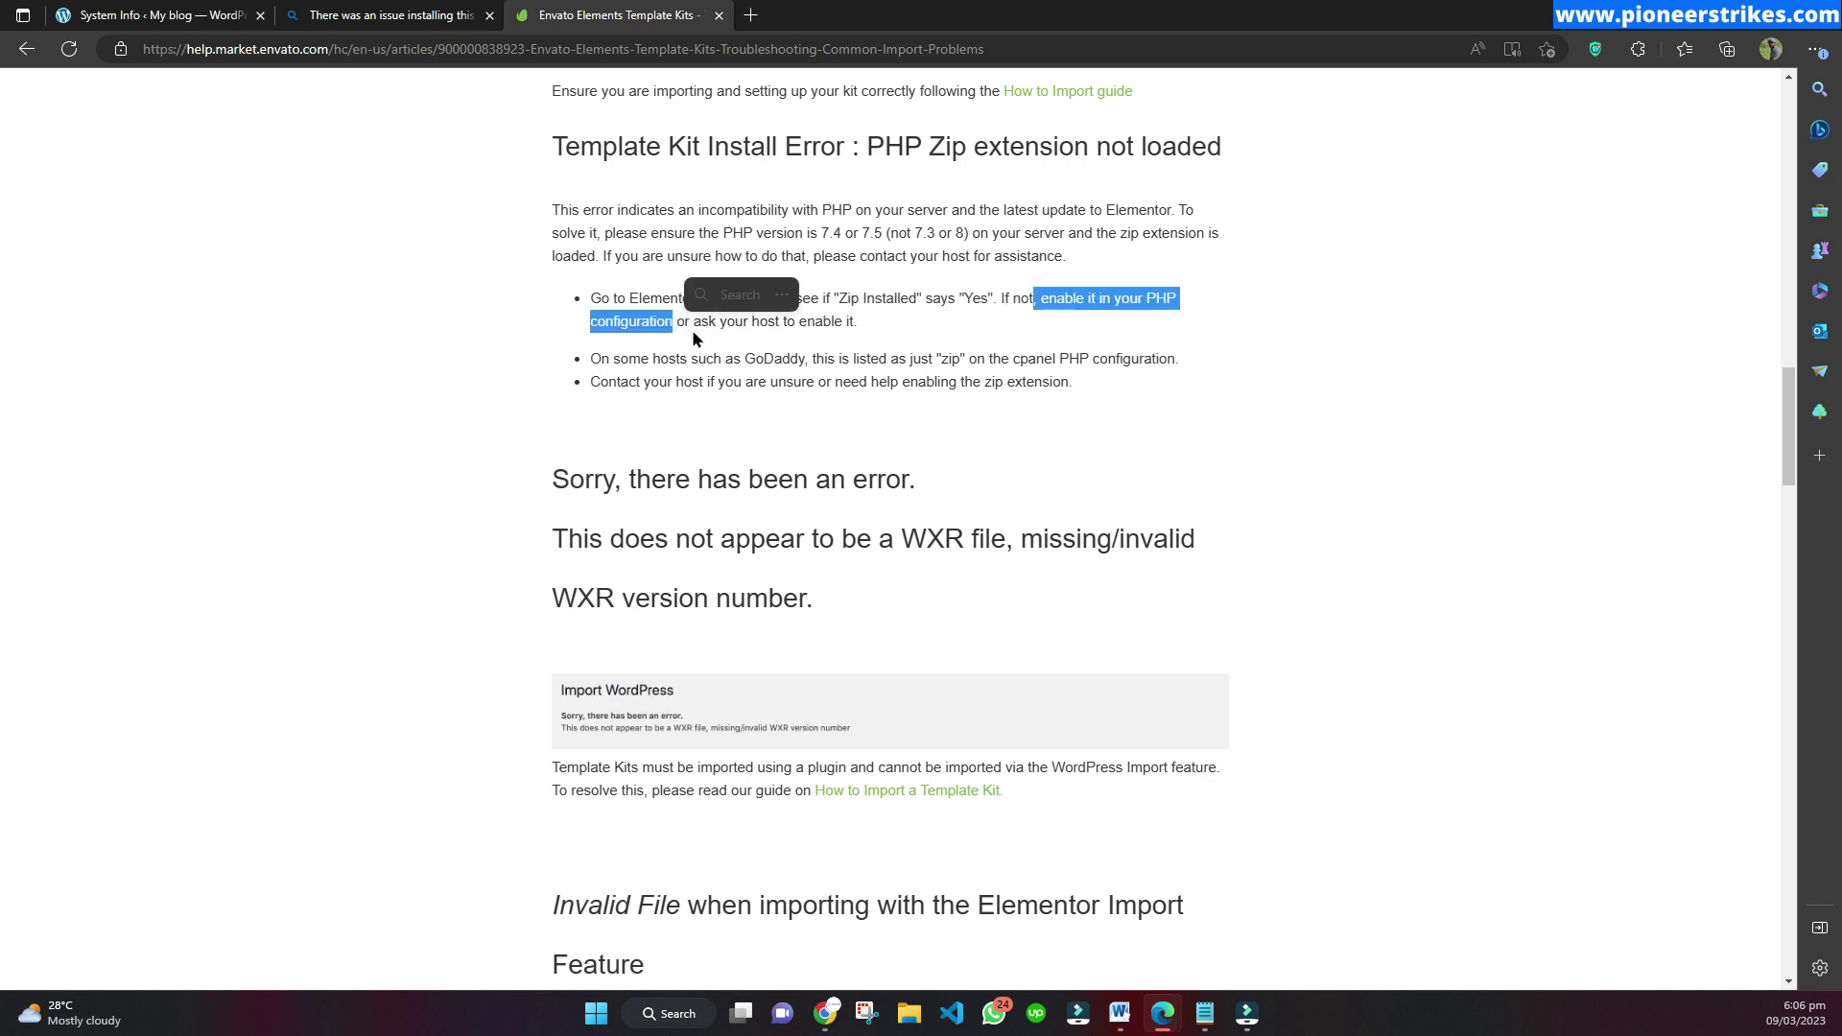
pyautogui.click(827, 1017)
pyautogui.scroll(-3, 1391, 611)
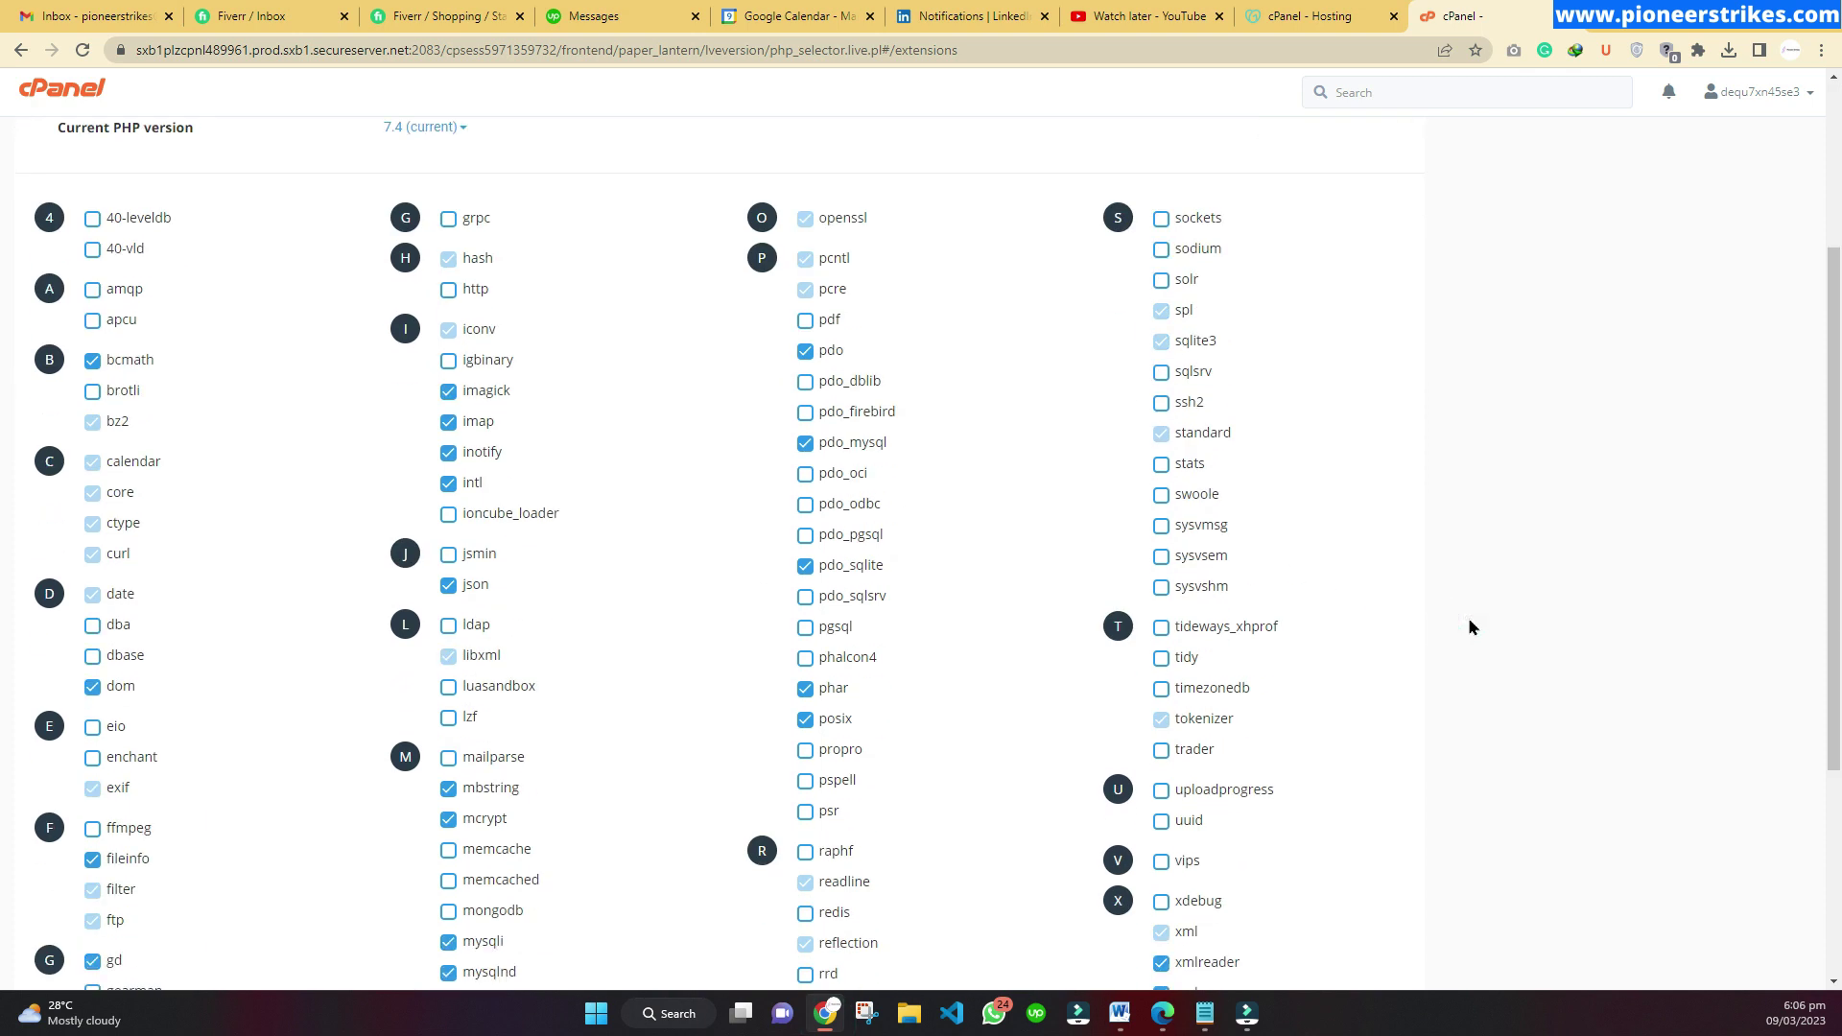
# Step: Find 'zip' on the PHP Selector extensions page and enable it for PHP 7.4
pyautogui.hotkey('ctrl', 'f')
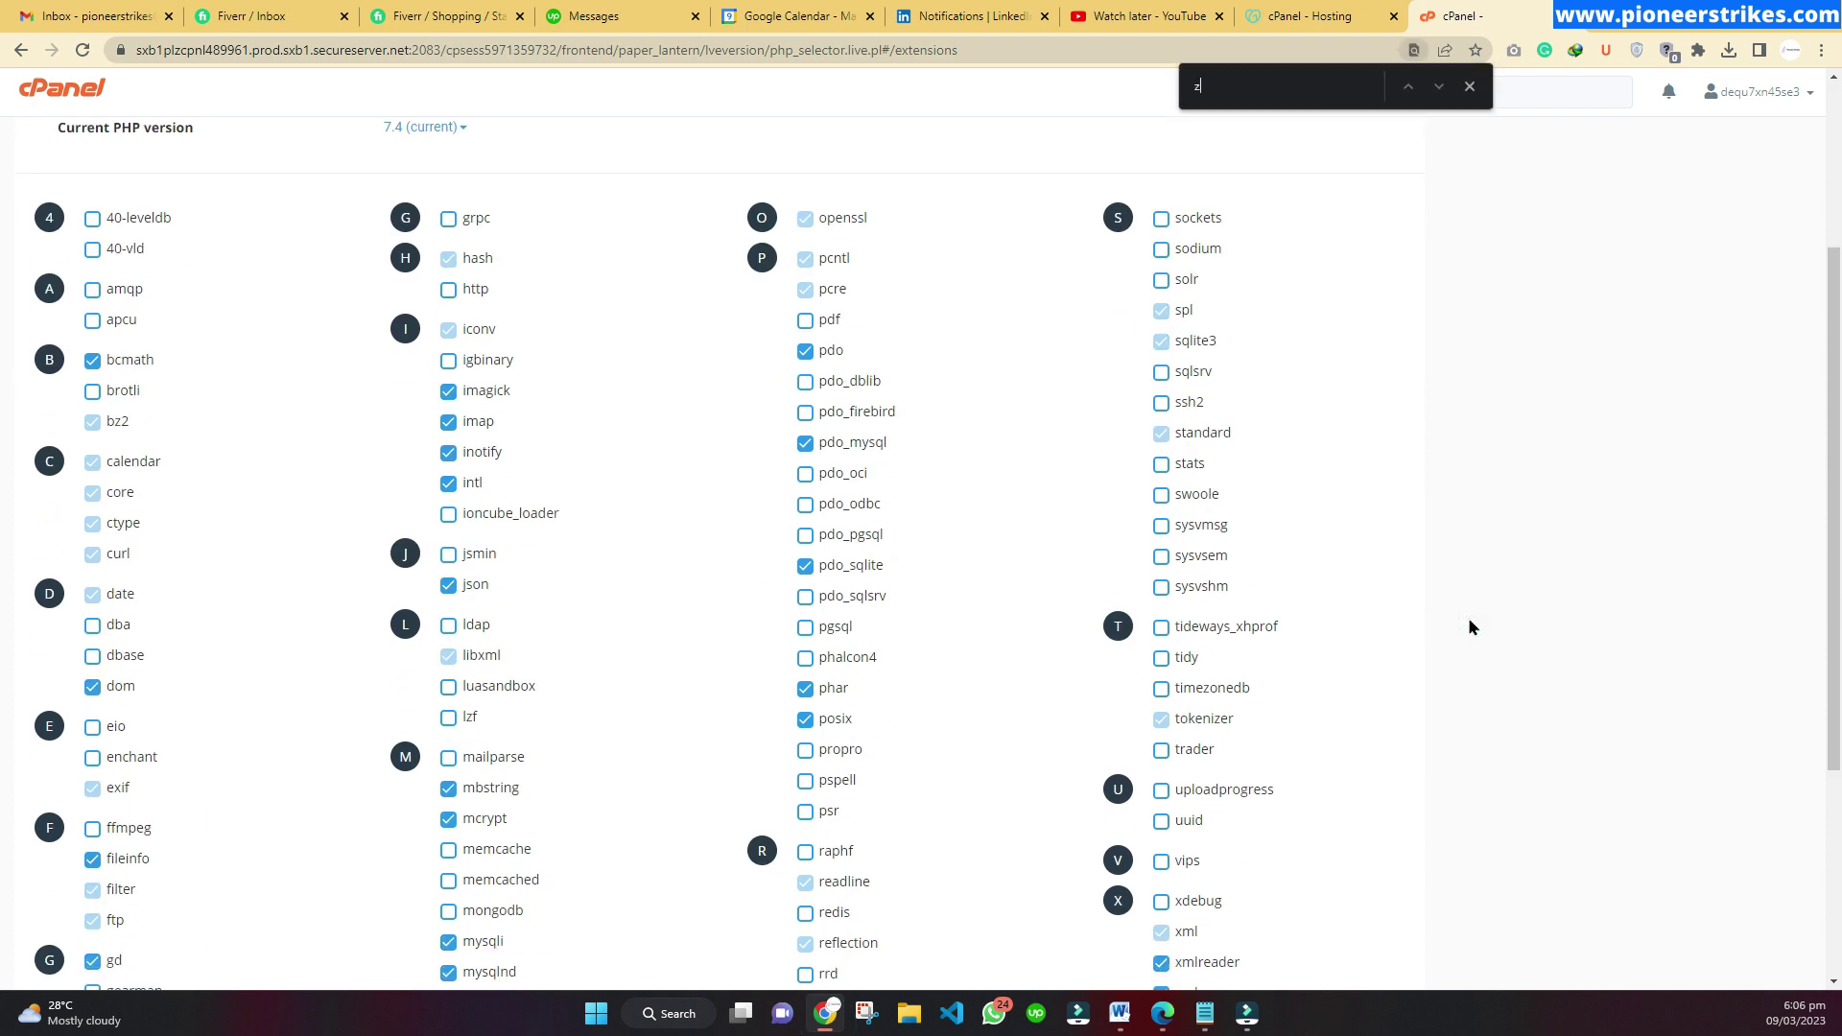
pyautogui.write('zip')
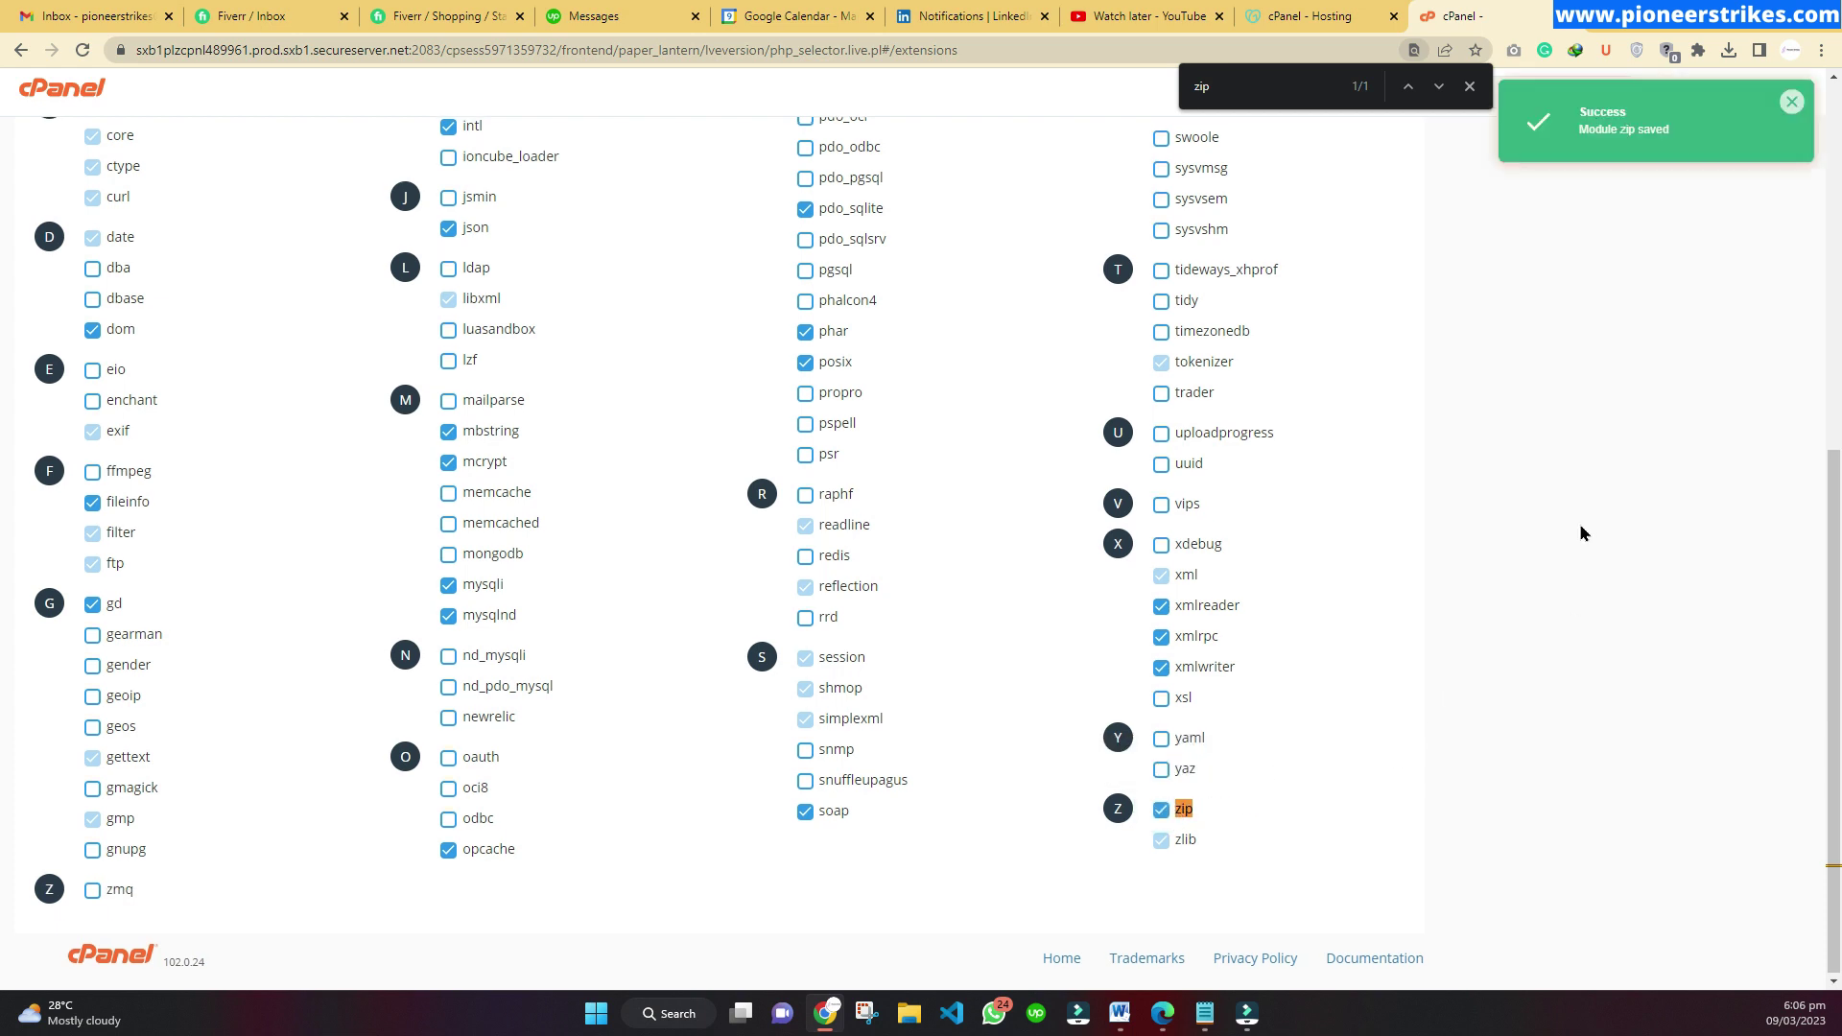
pyautogui.scroll(7, 1580, 522)
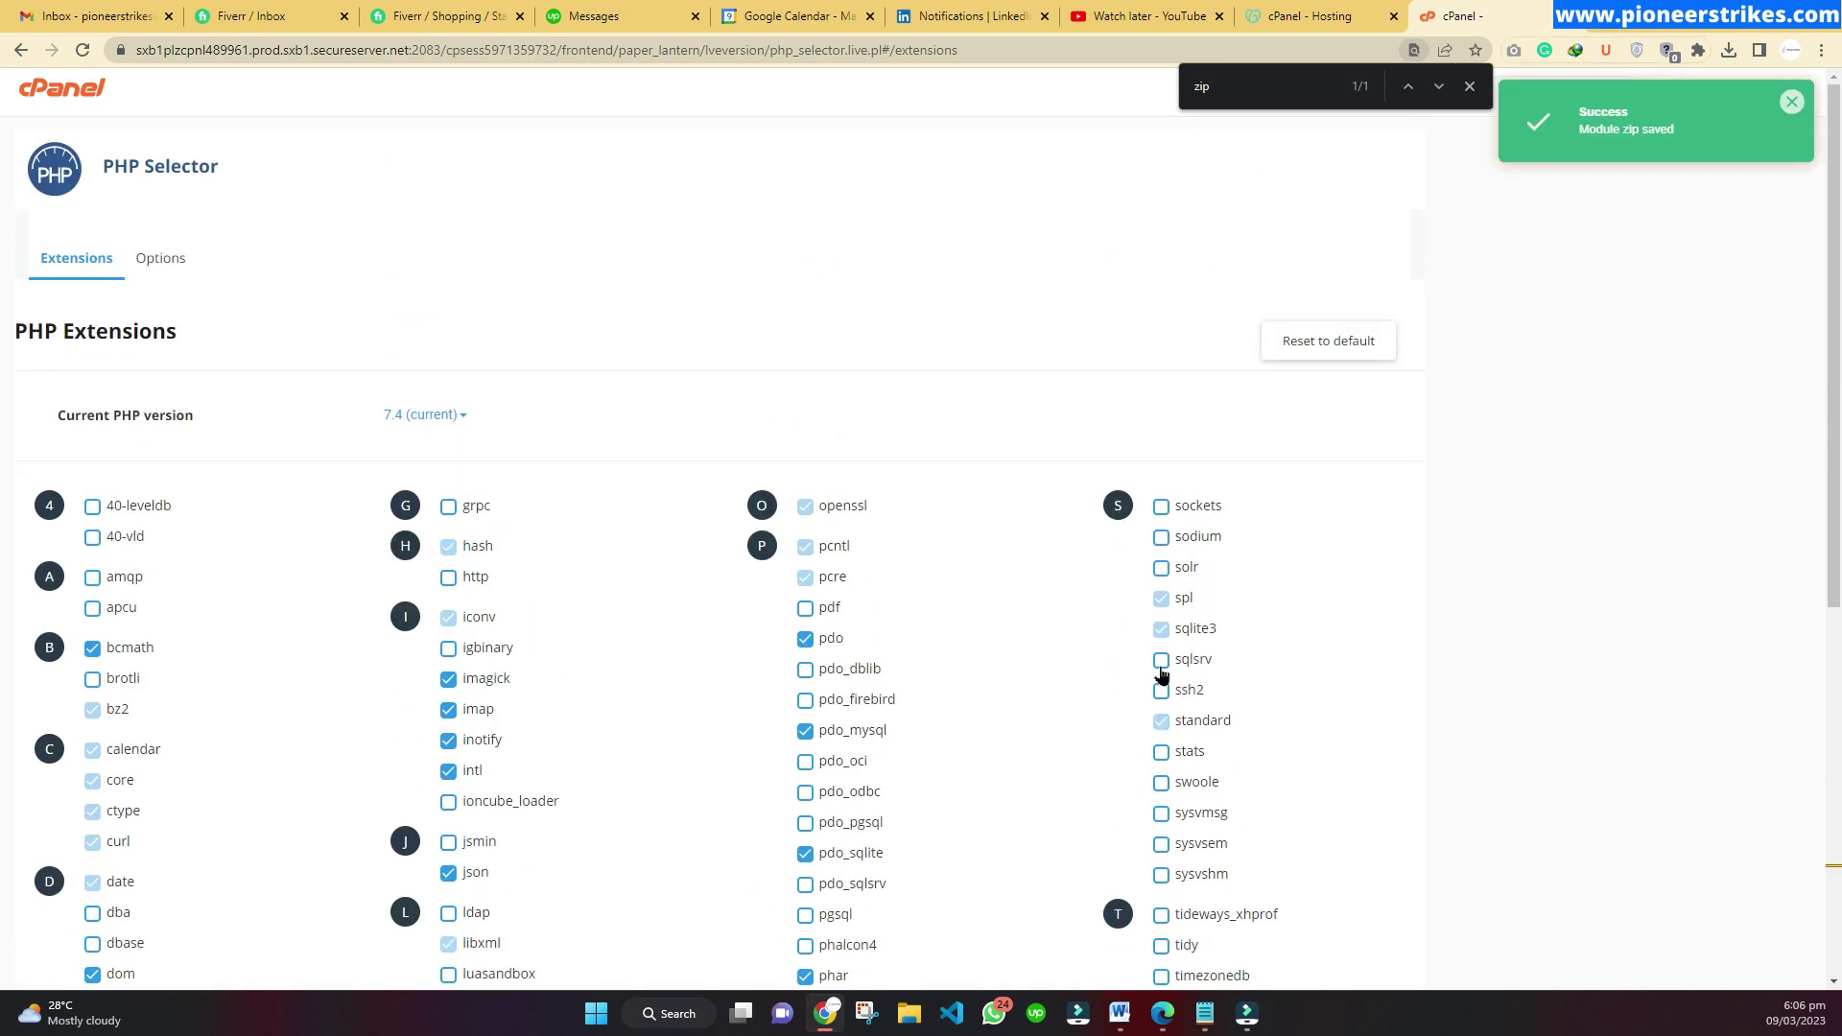
# Step: Reload Elementor System Info to confirm ZIP Installed: Yes, then go to Elements > Installed Kits
pyautogui.moveTo(1162, 1012)
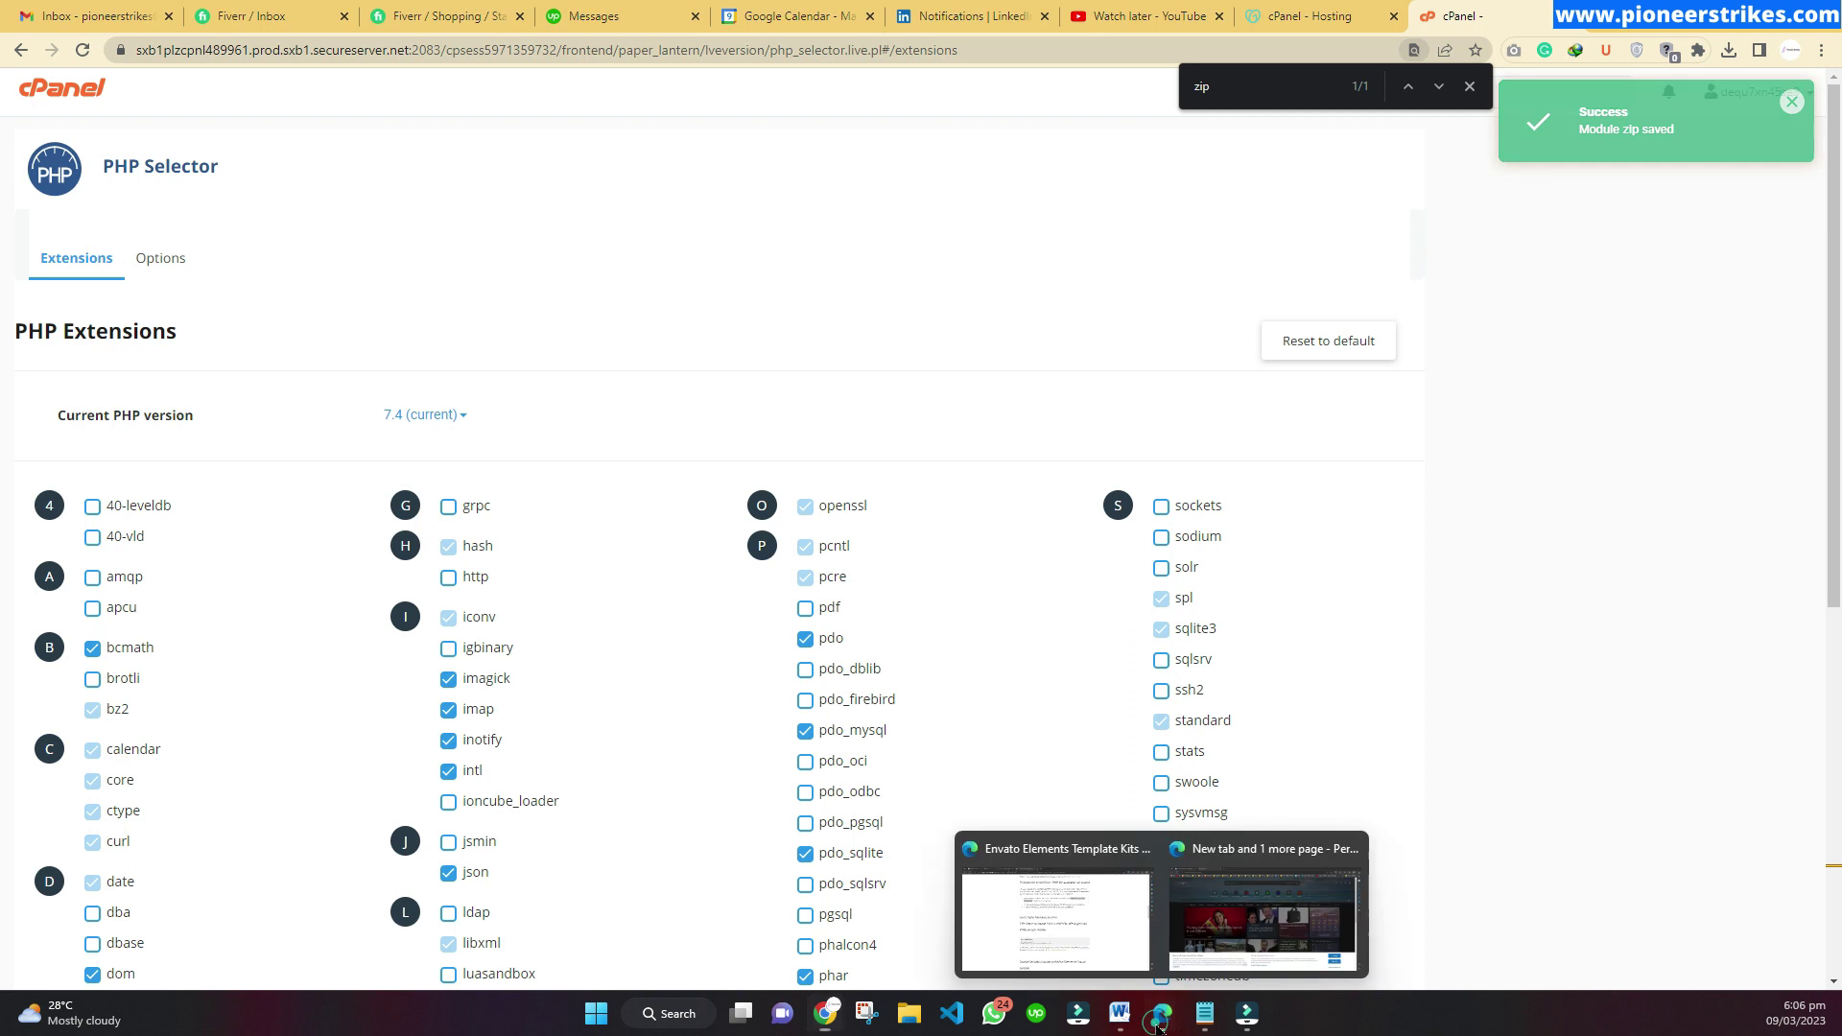
pyautogui.click(1039, 935)
pyautogui.click(175, 11)
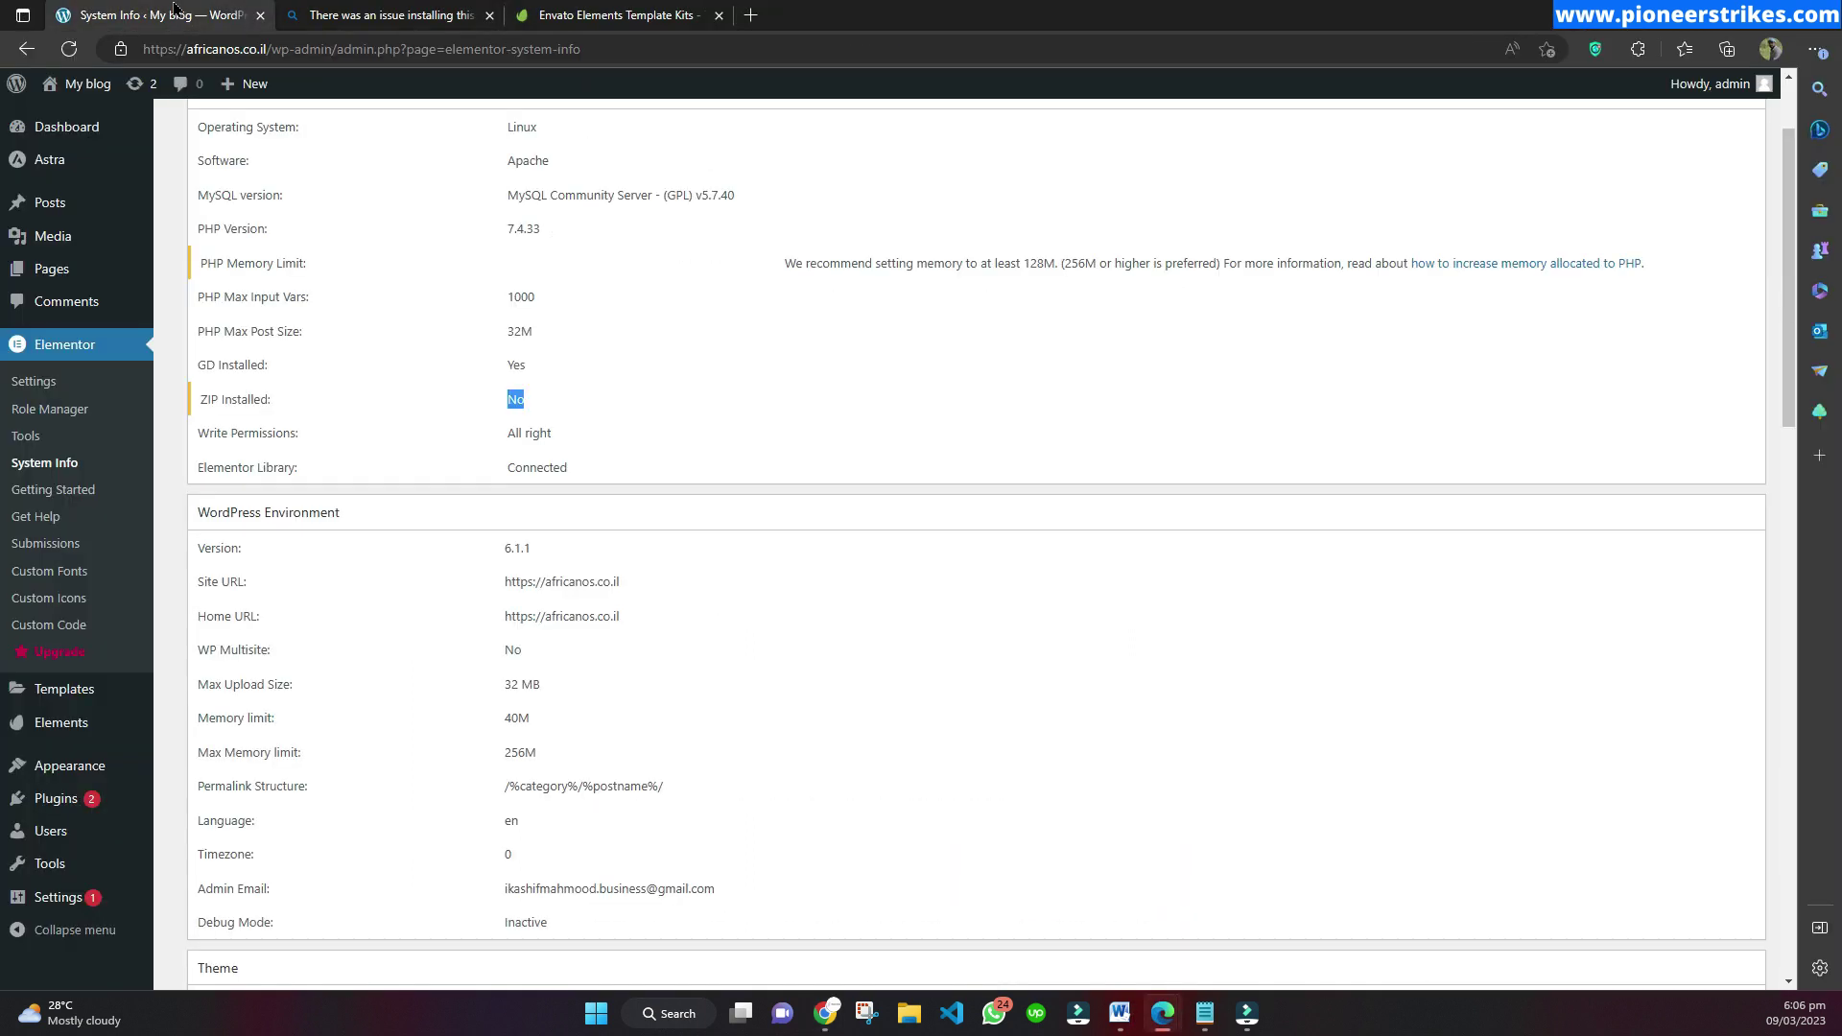
pyautogui.click(69, 48)
pyautogui.doubleClick(512, 407)
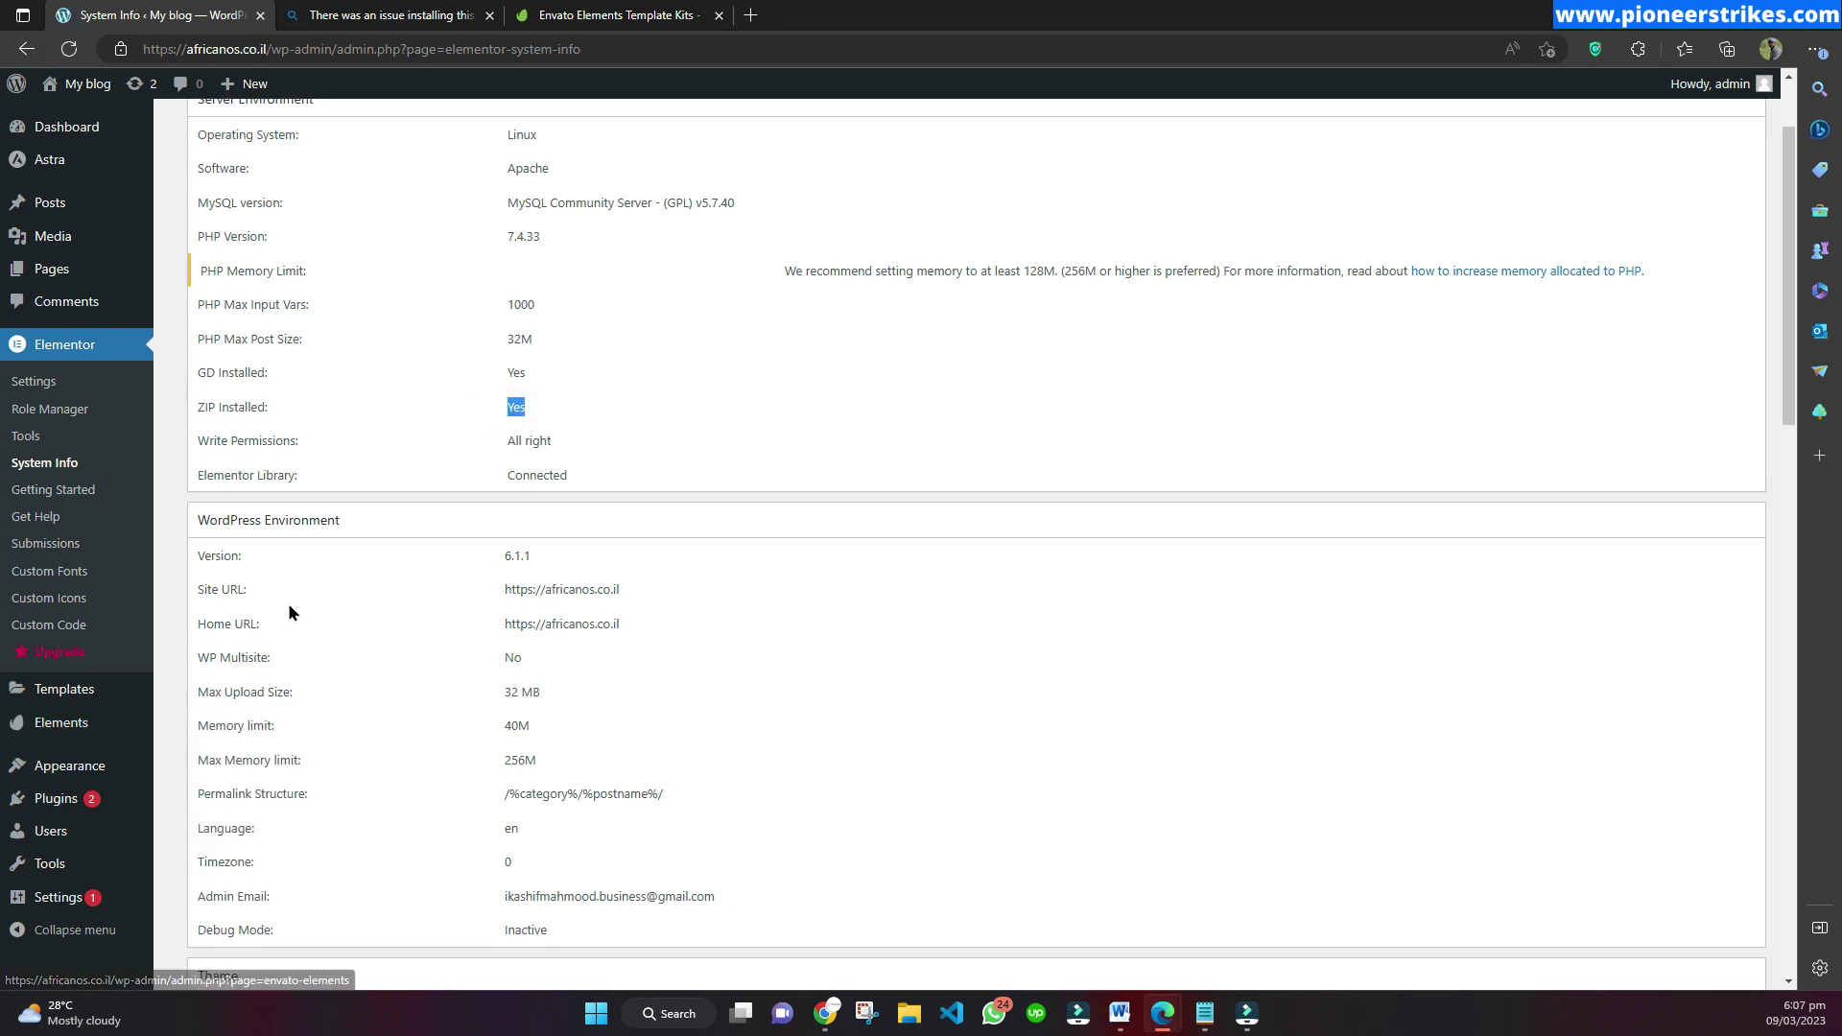
pyautogui.moveTo(92, 723)
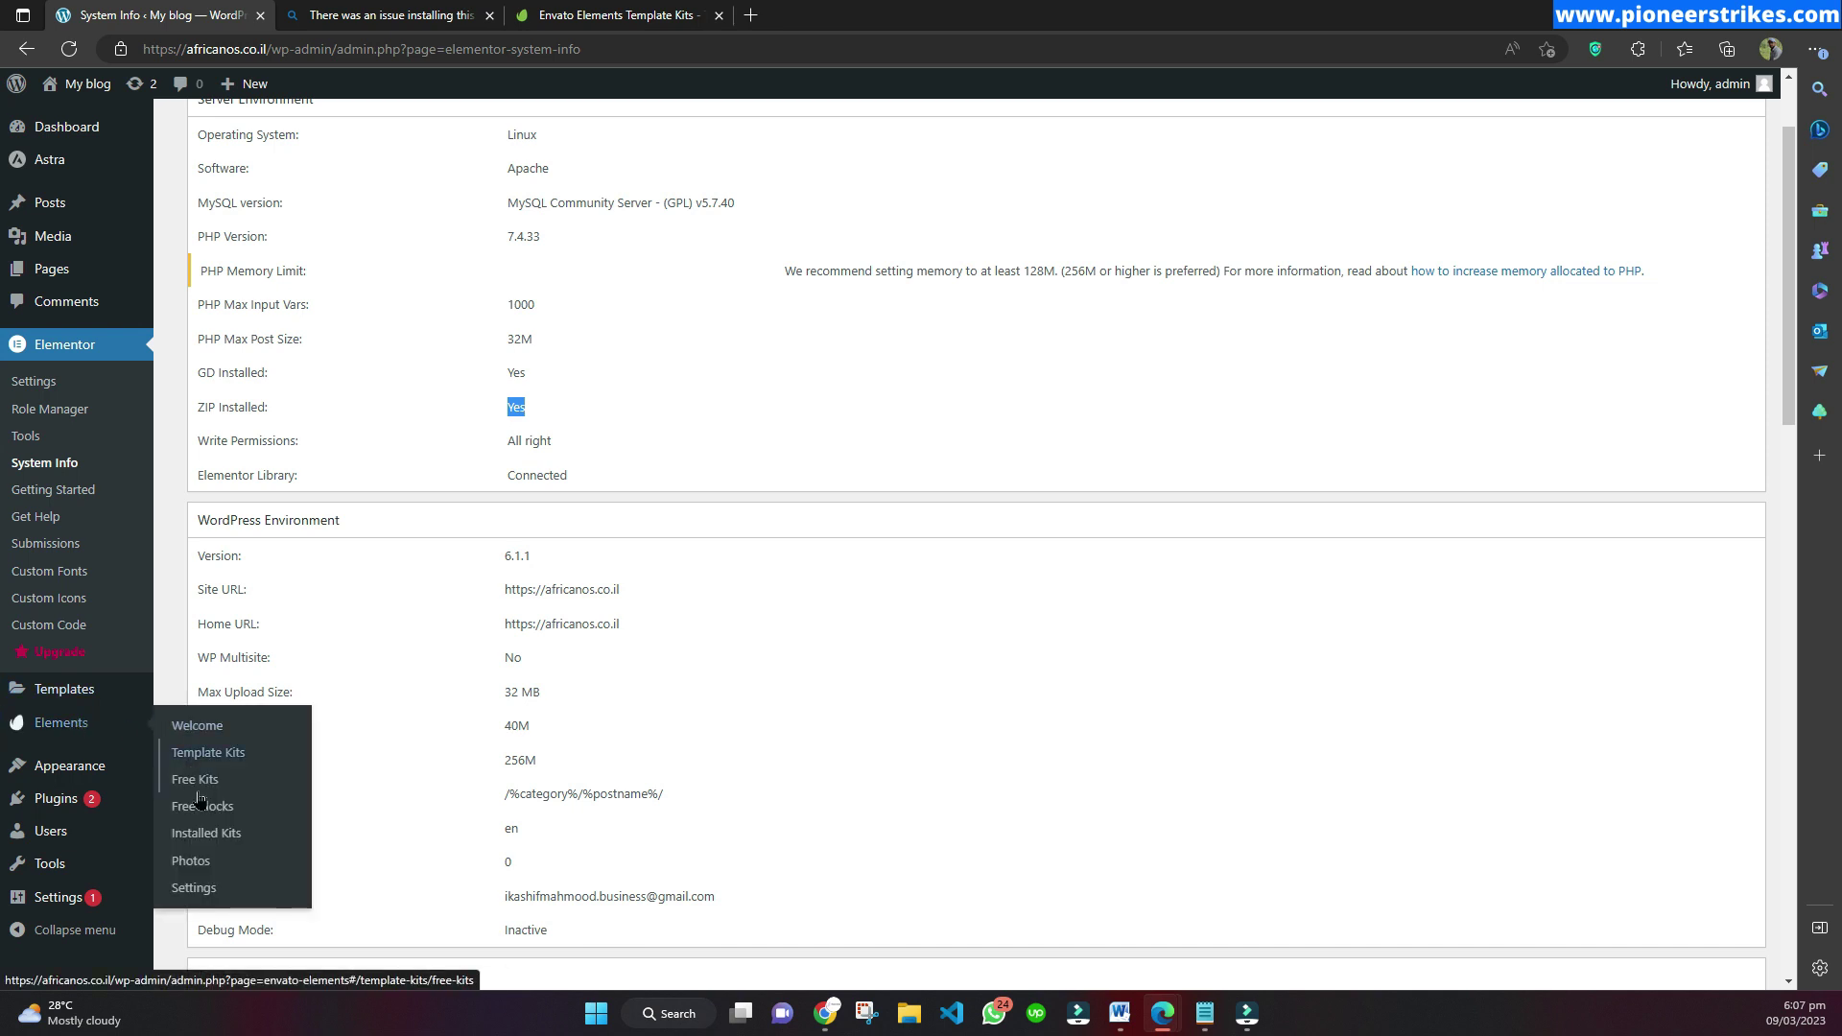
pyautogui.click(209, 834)
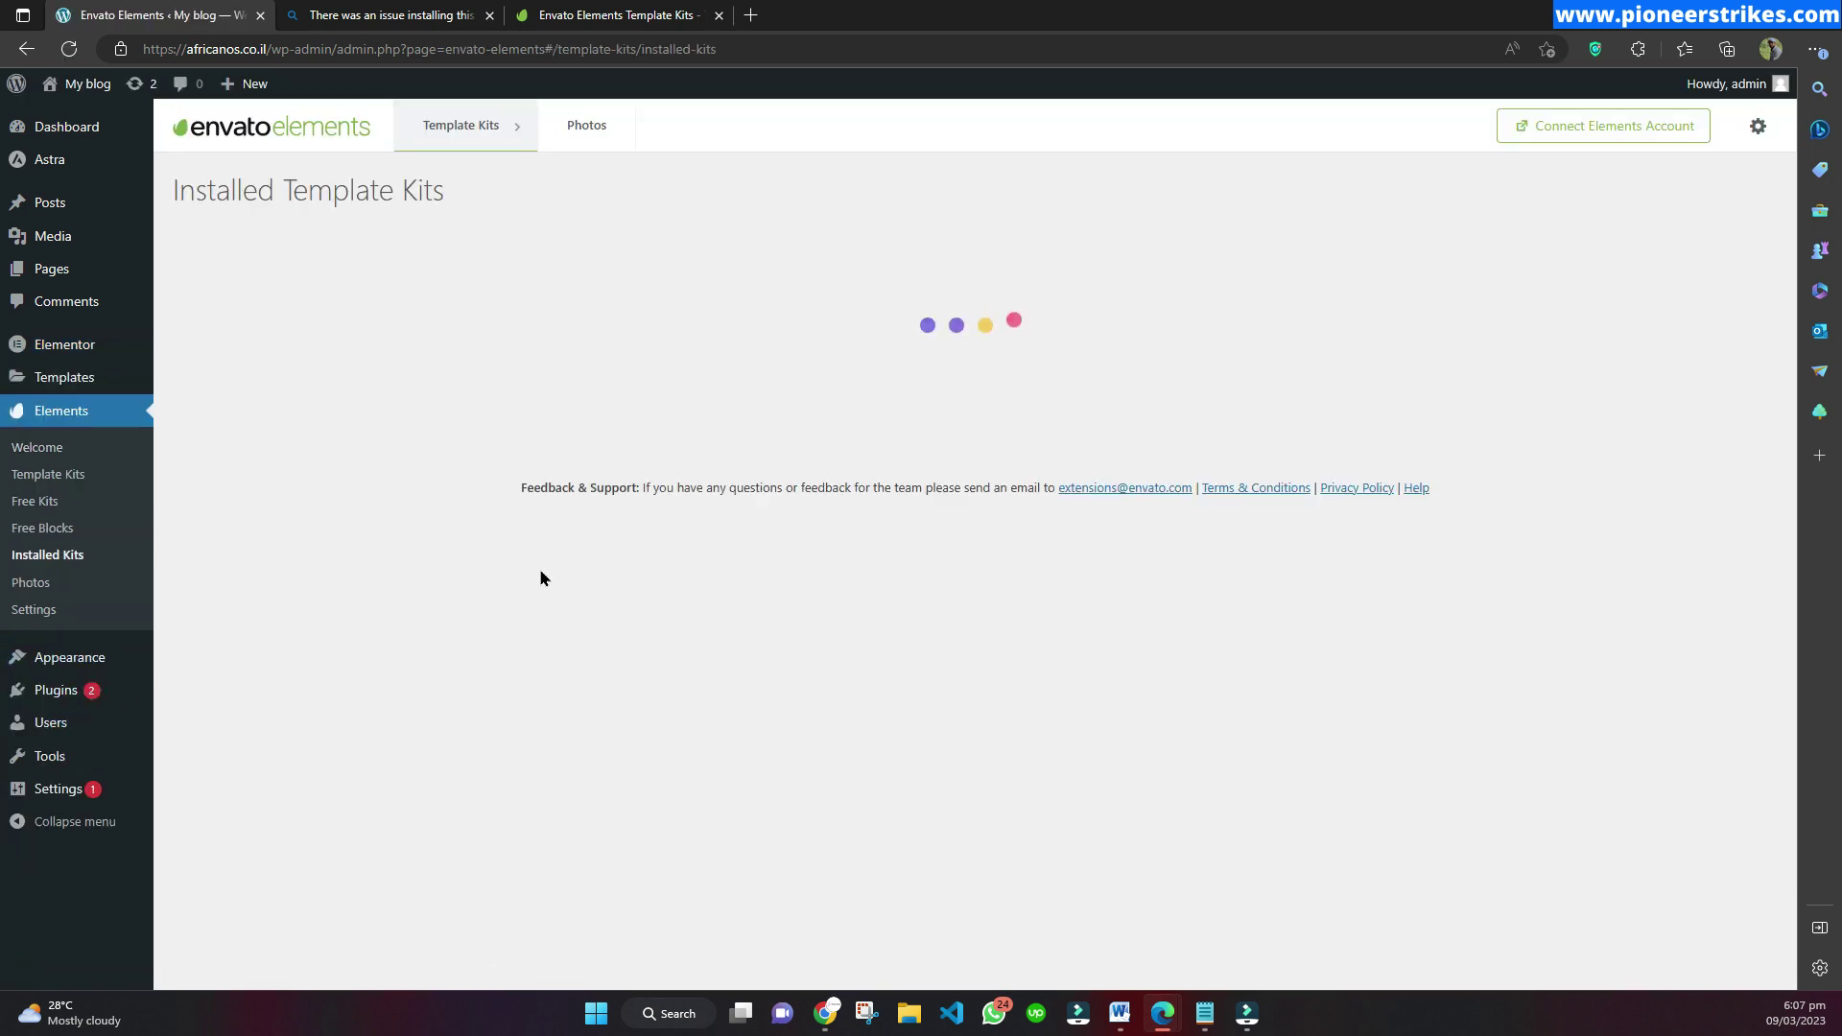
# Step: Upload the Traverse travel template kit zip, which now installs and lists its templates
pyautogui.click(465, 530)
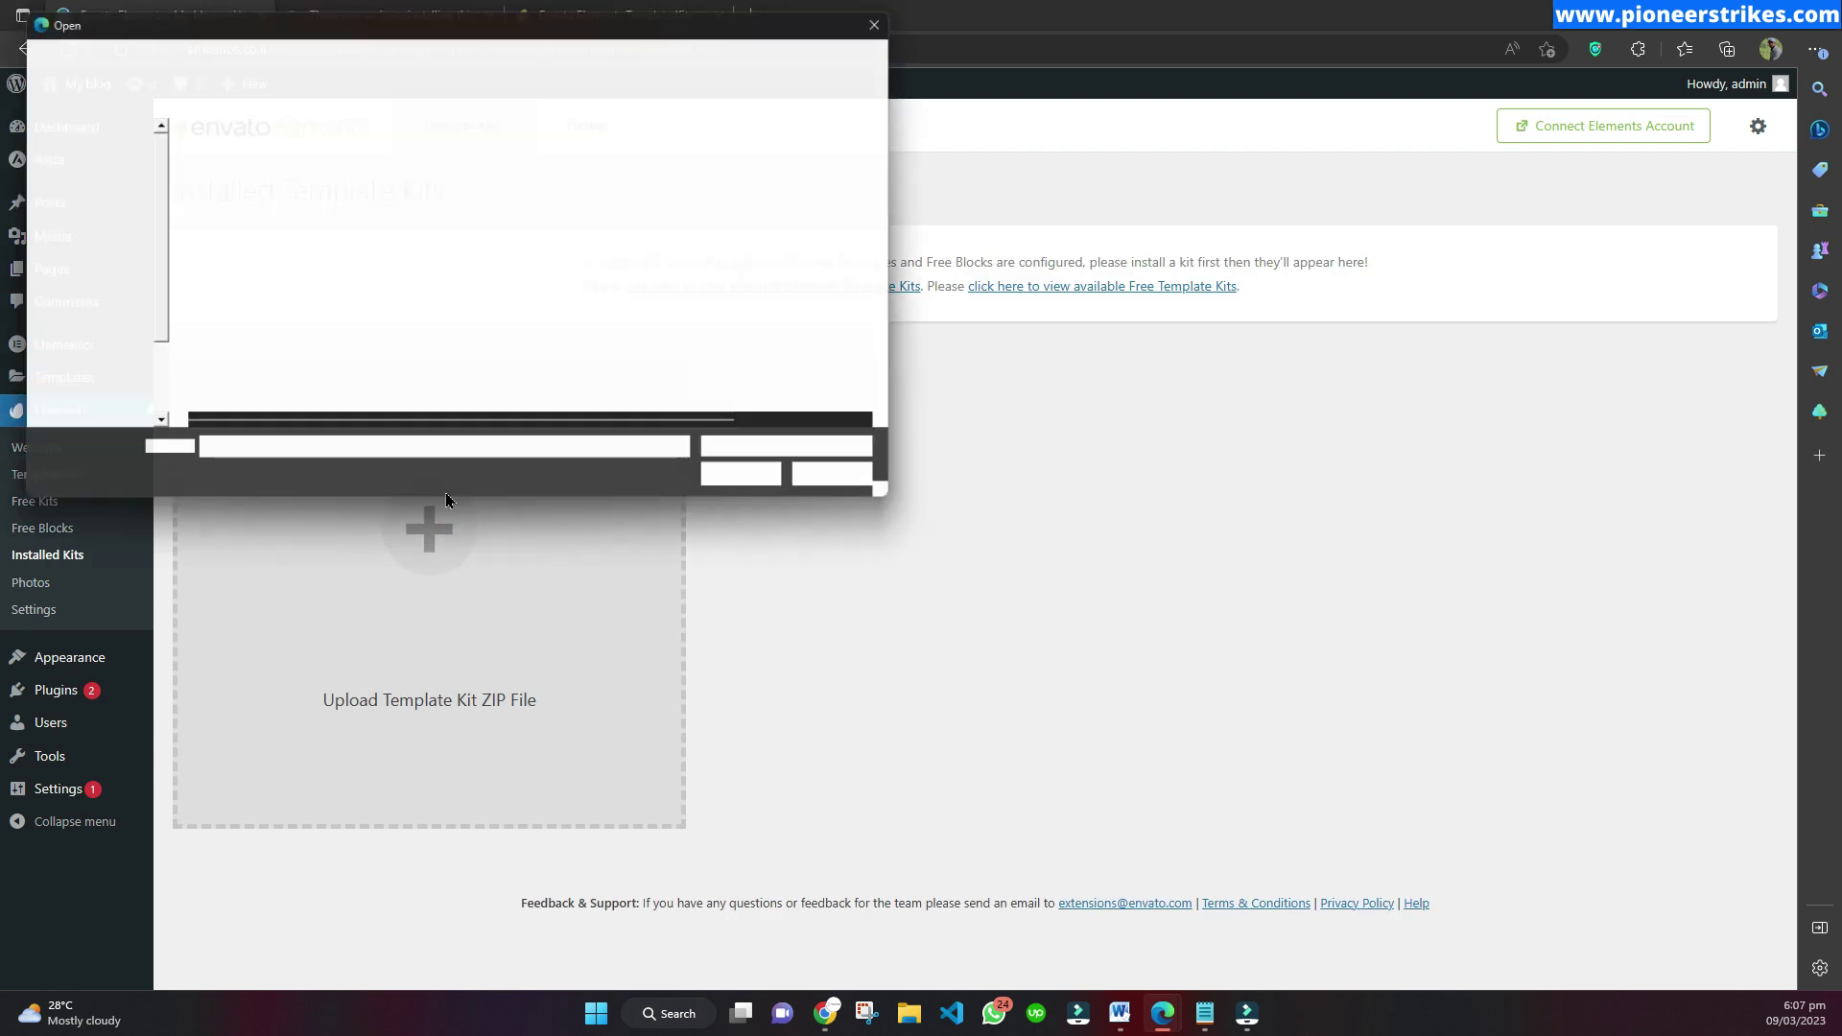
pyautogui.click(259, 184)
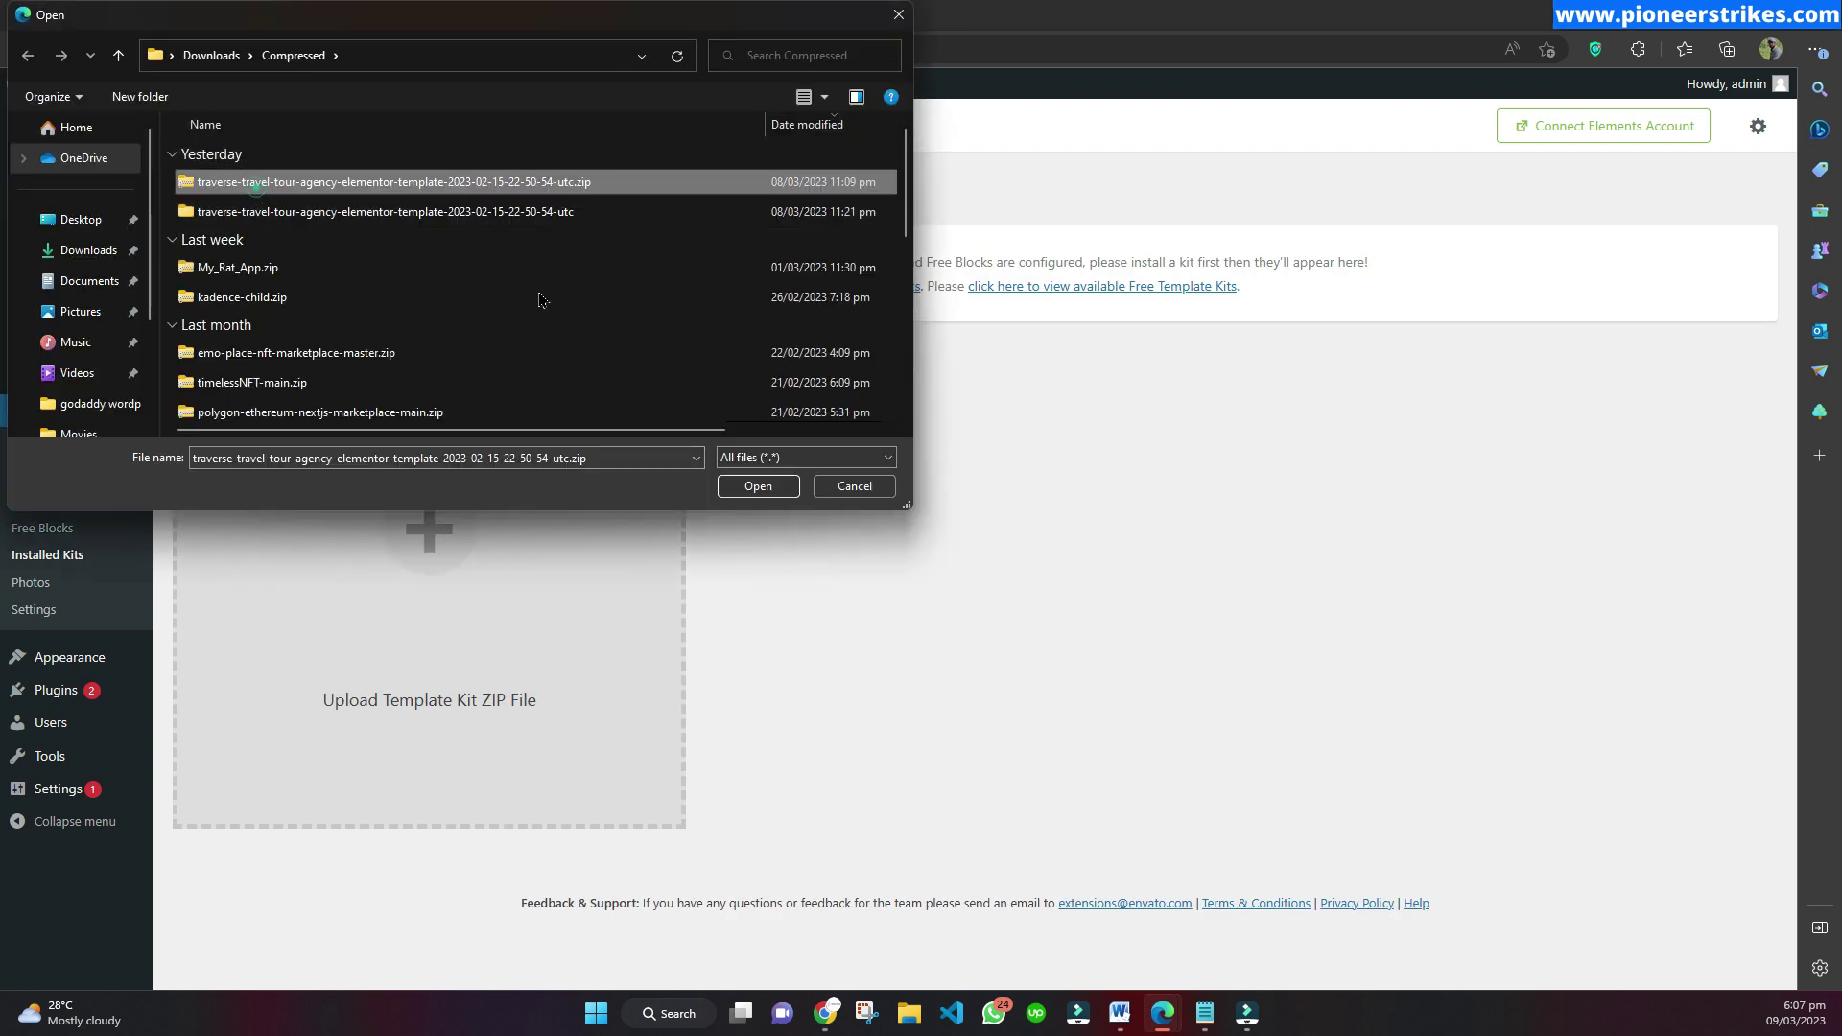
pyautogui.click(758, 485)
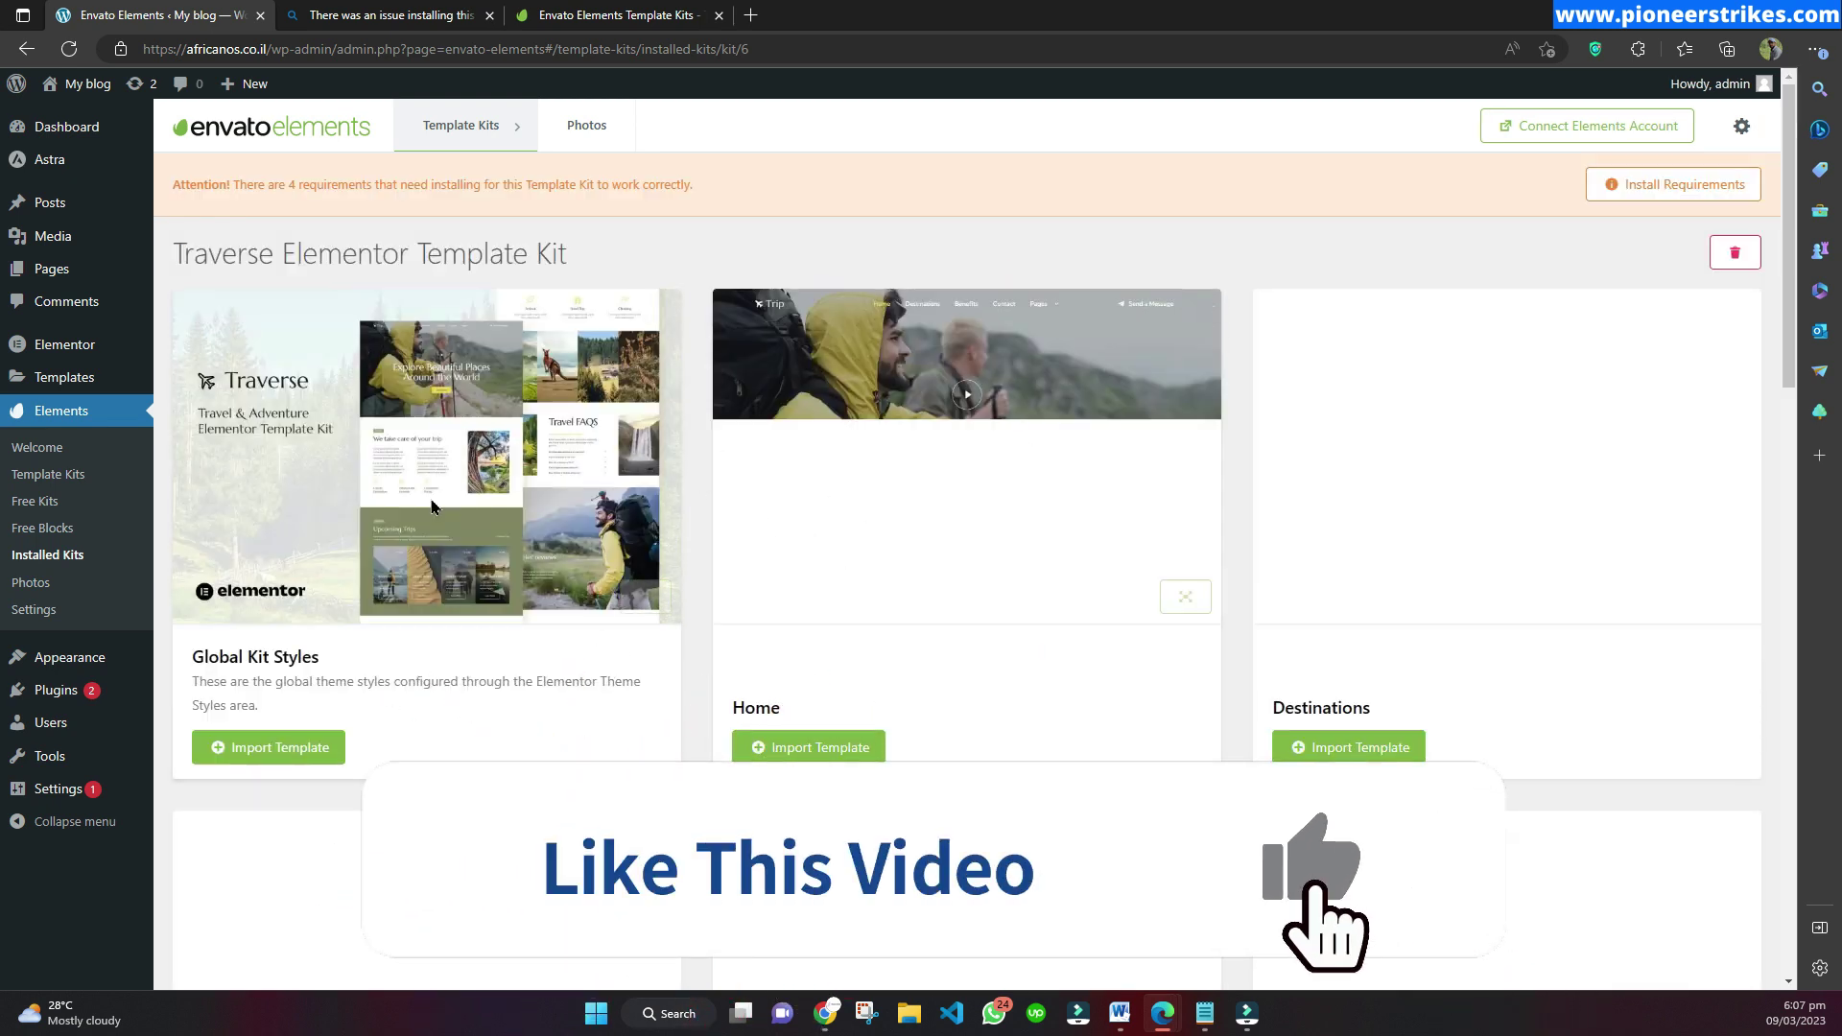
pyautogui.click(588, 17)
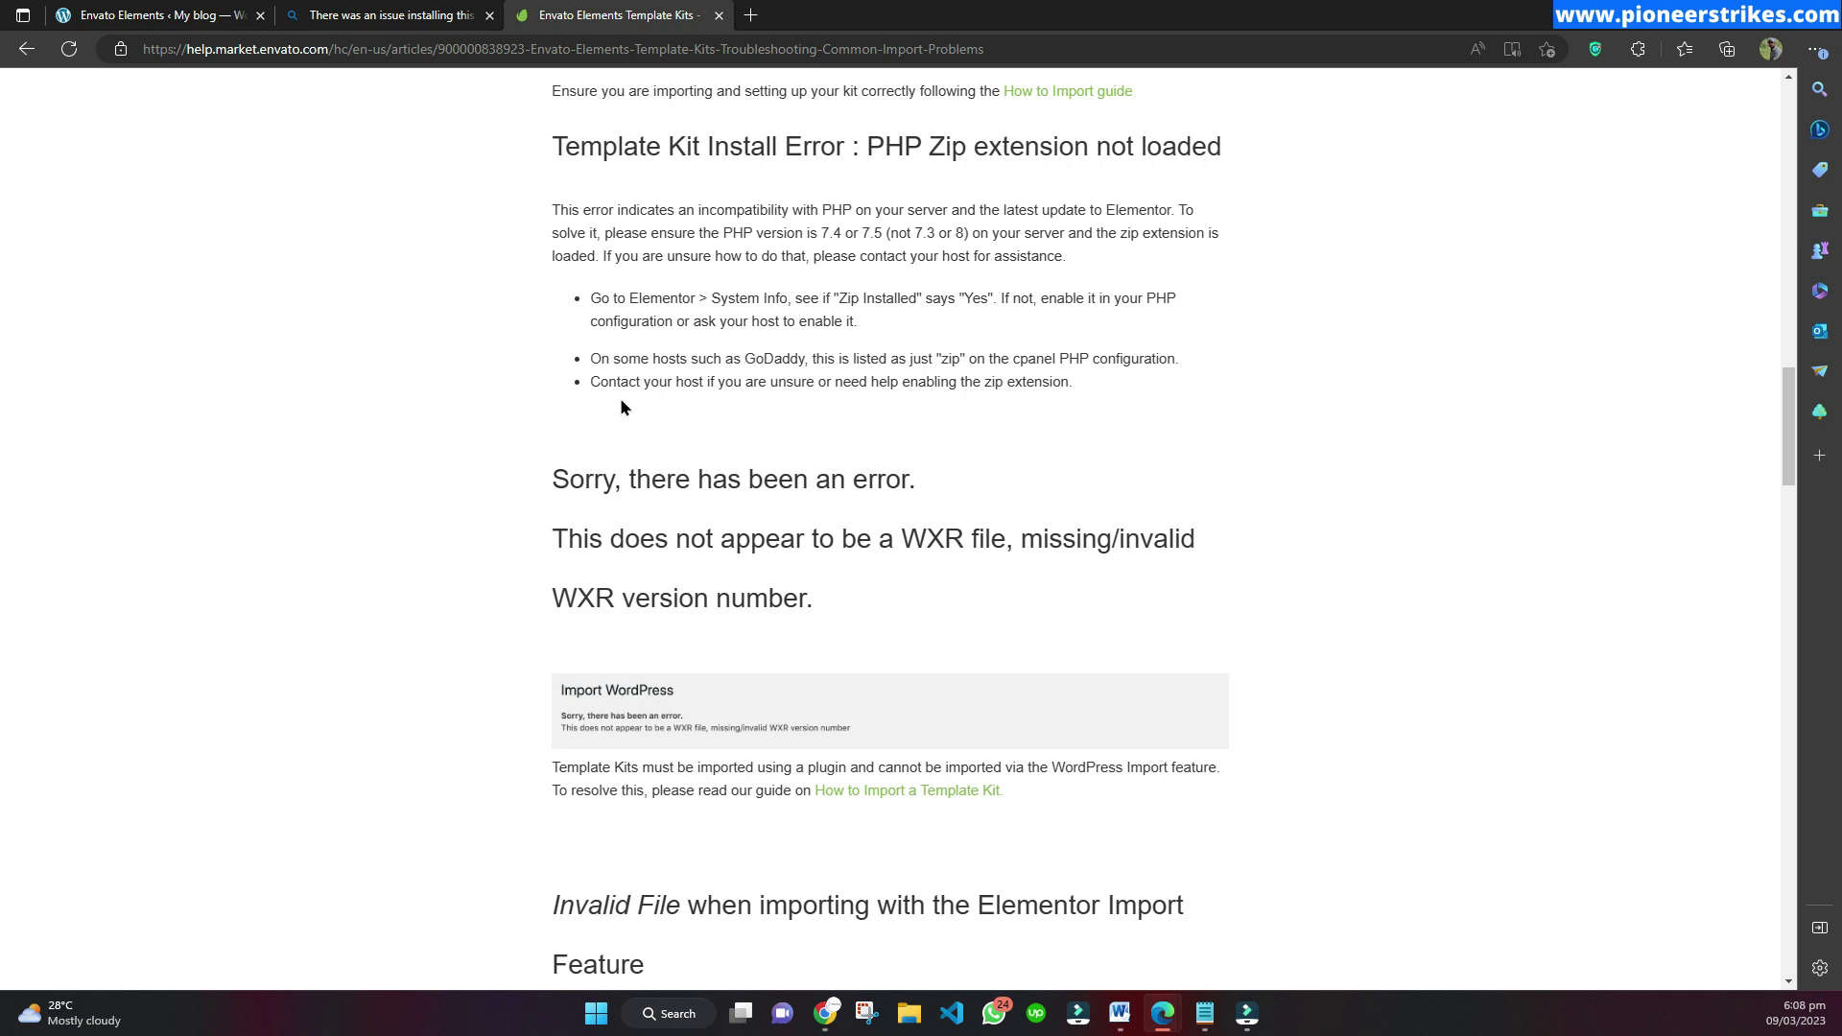
pyautogui.click(220, 10)
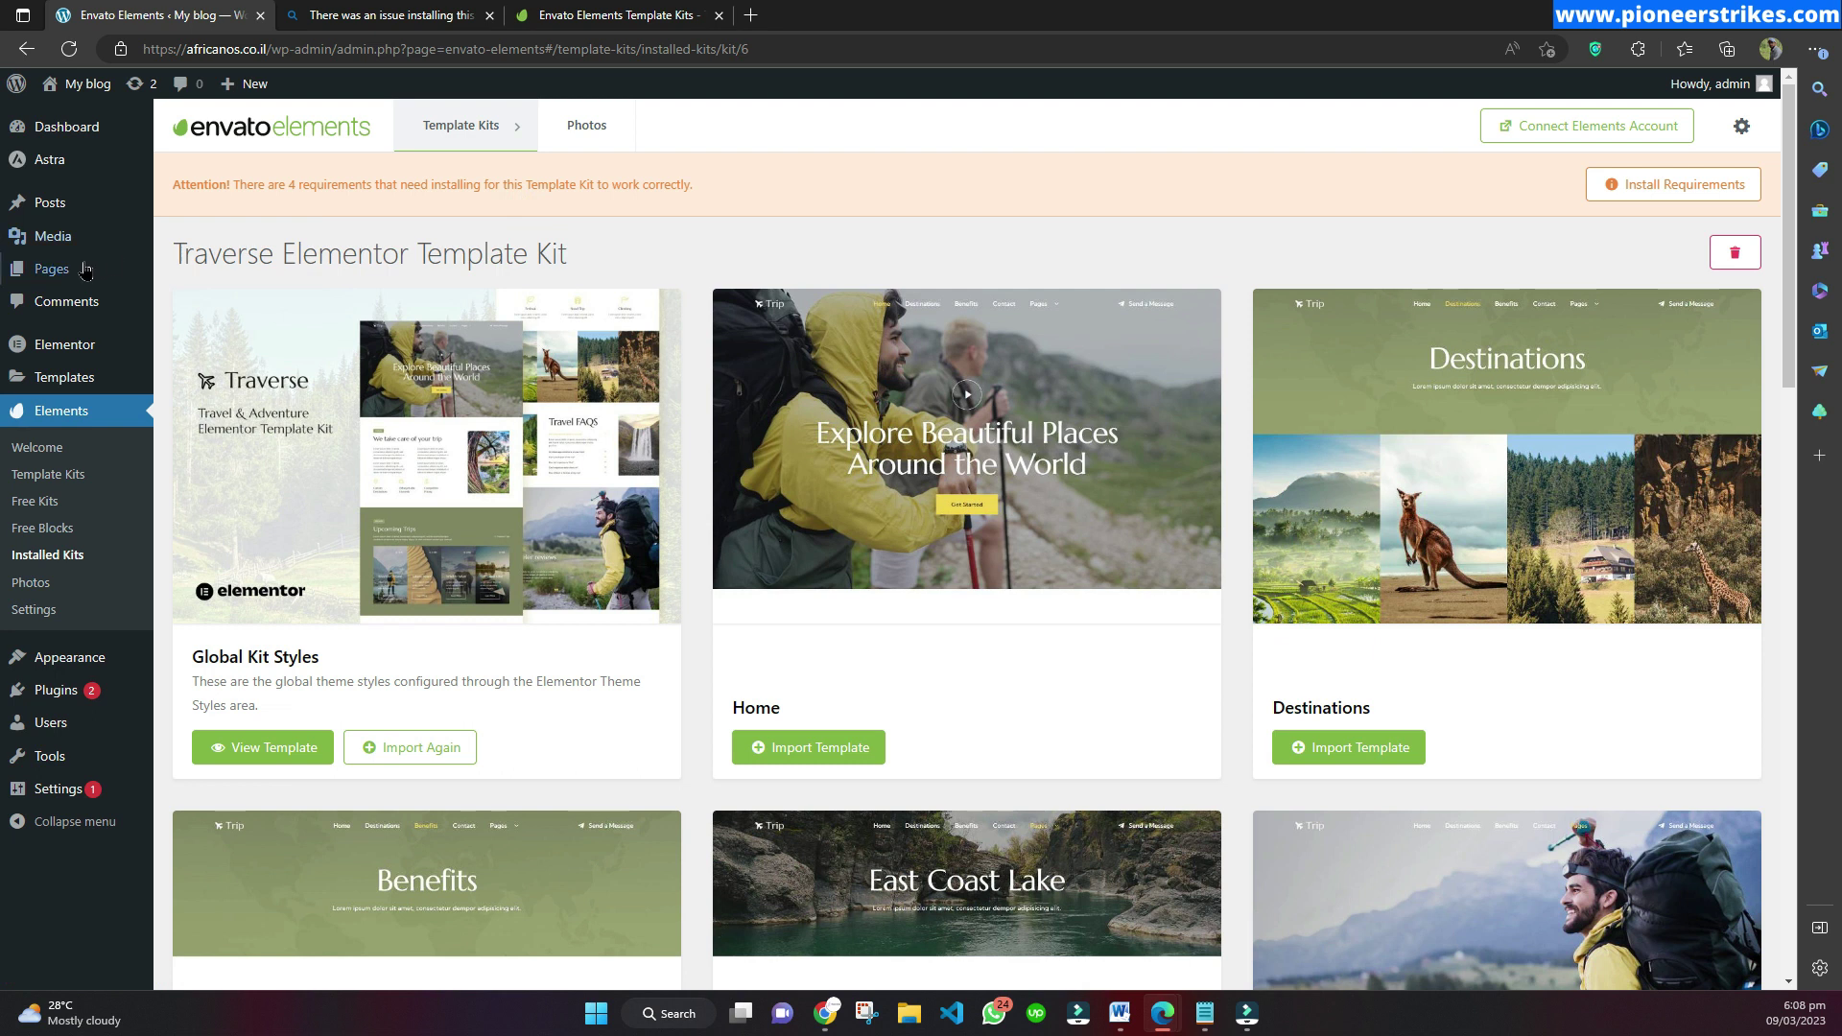
# Step: Start a new page in a separate tab and title it Home
pyautogui.middleClick(177, 267)
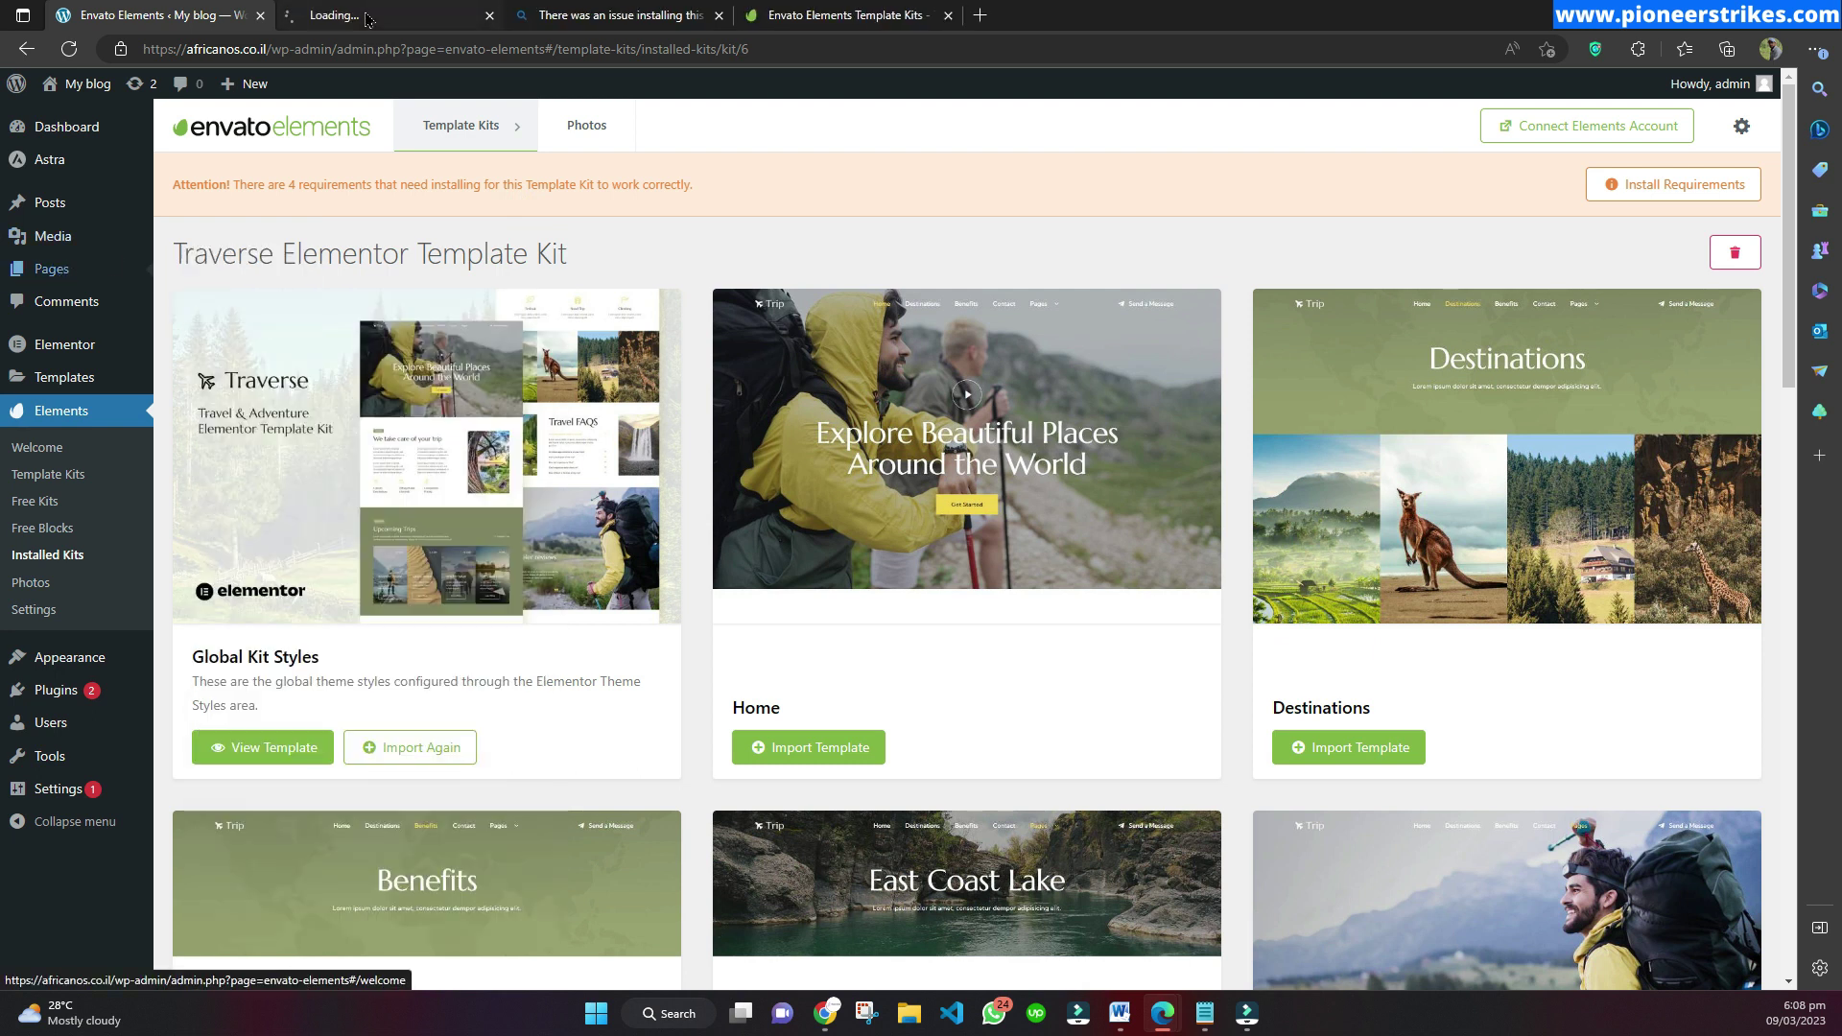
pyautogui.click(368, 19)
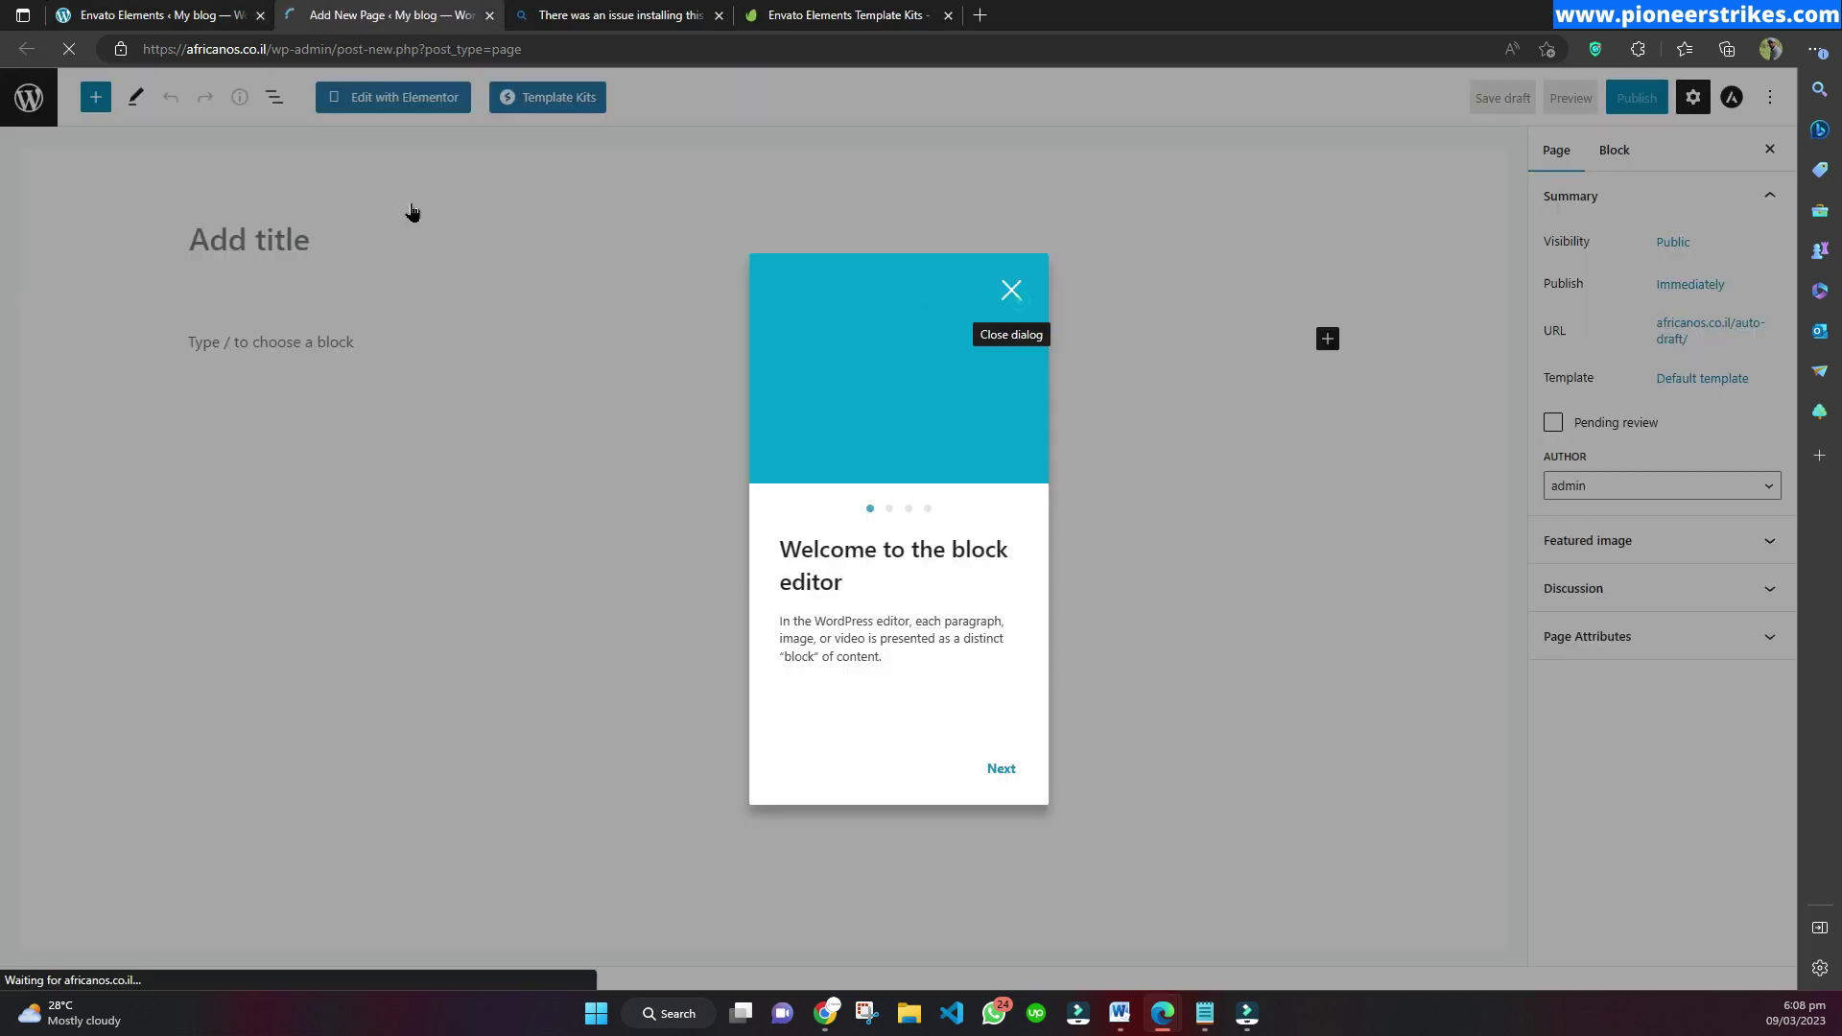
pyautogui.click(1011, 290)
pyautogui.click(295, 228)
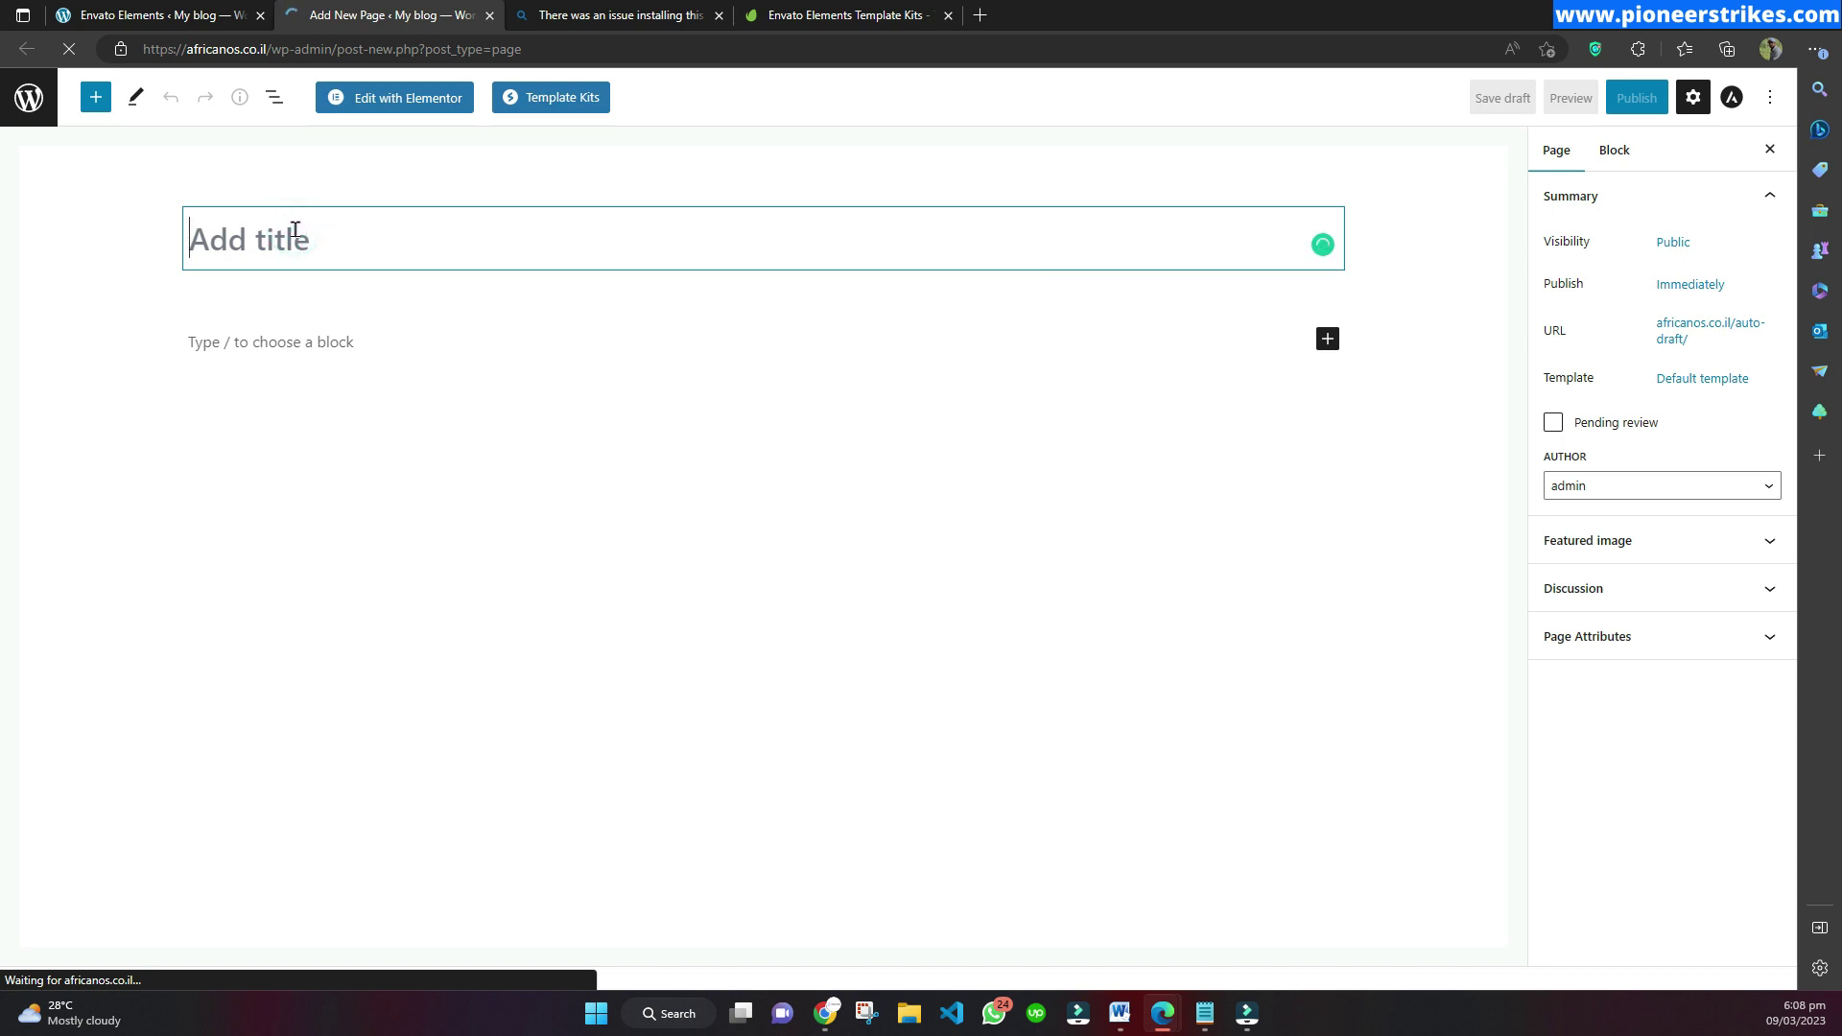
pyautogui.write('Home')
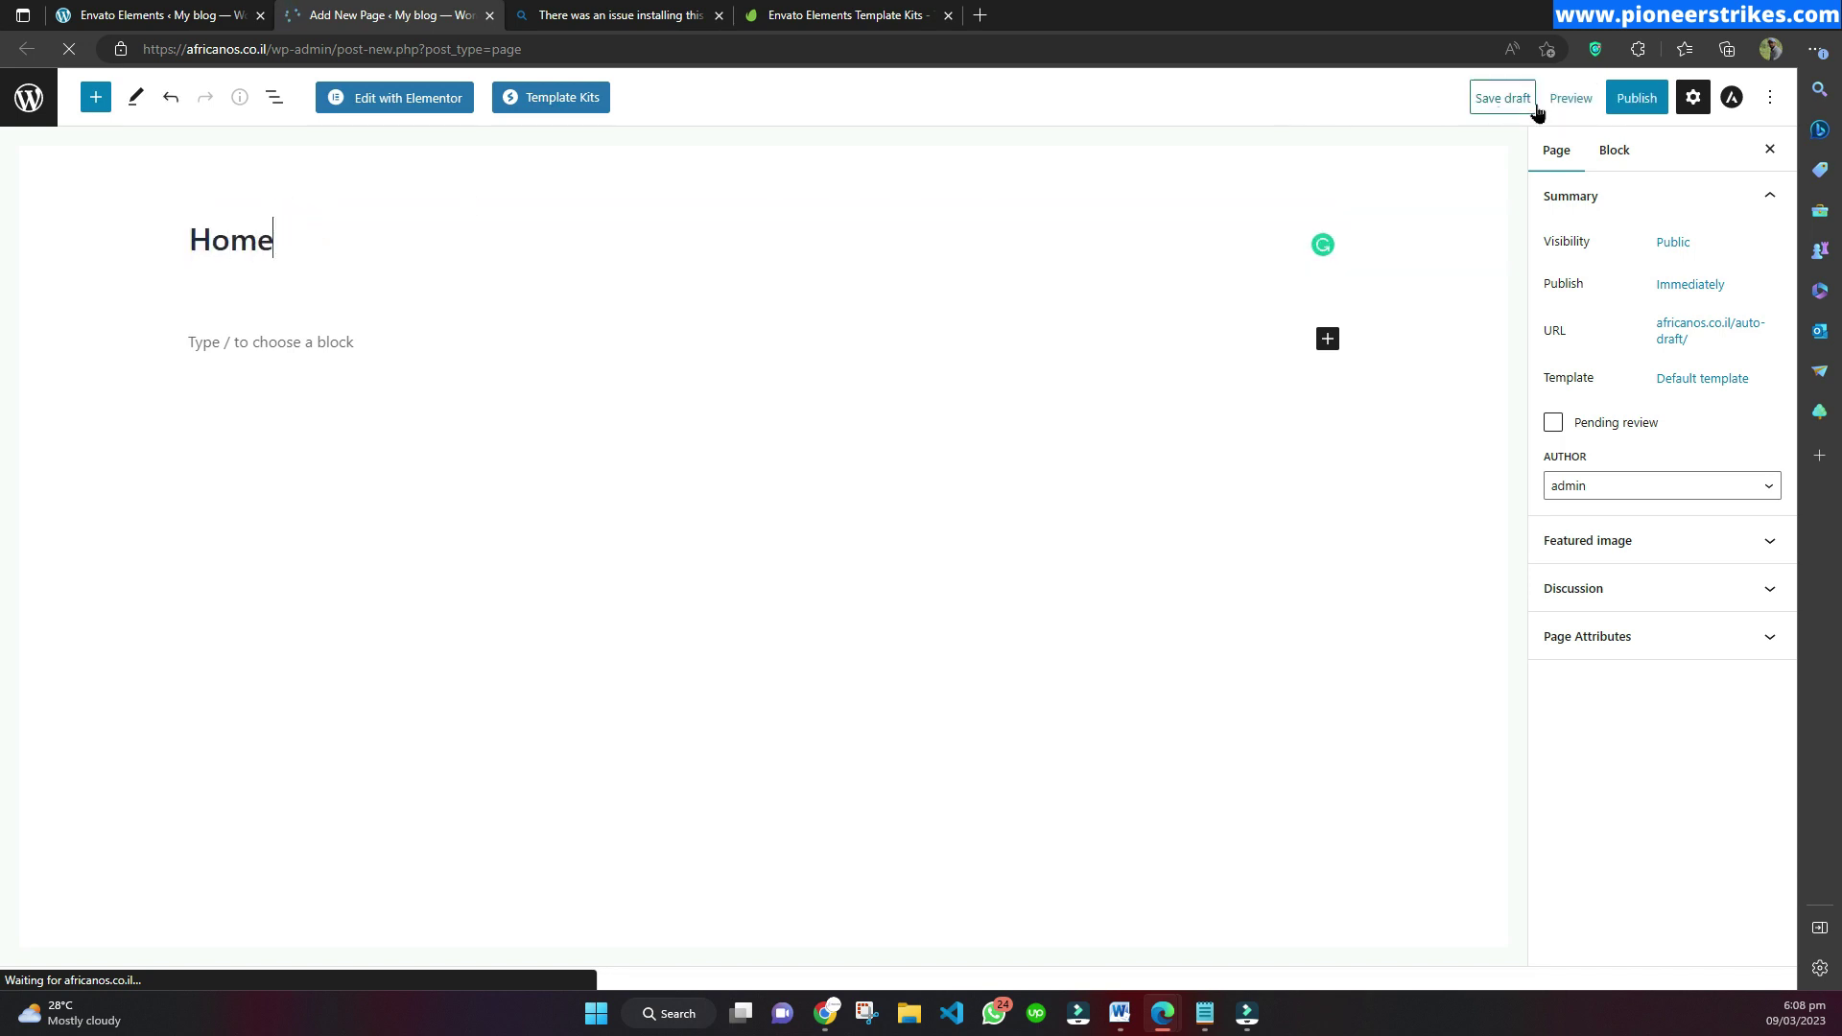
# Step: Publish the Home page and open it in Elementor
pyautogui.click(1624, 96)
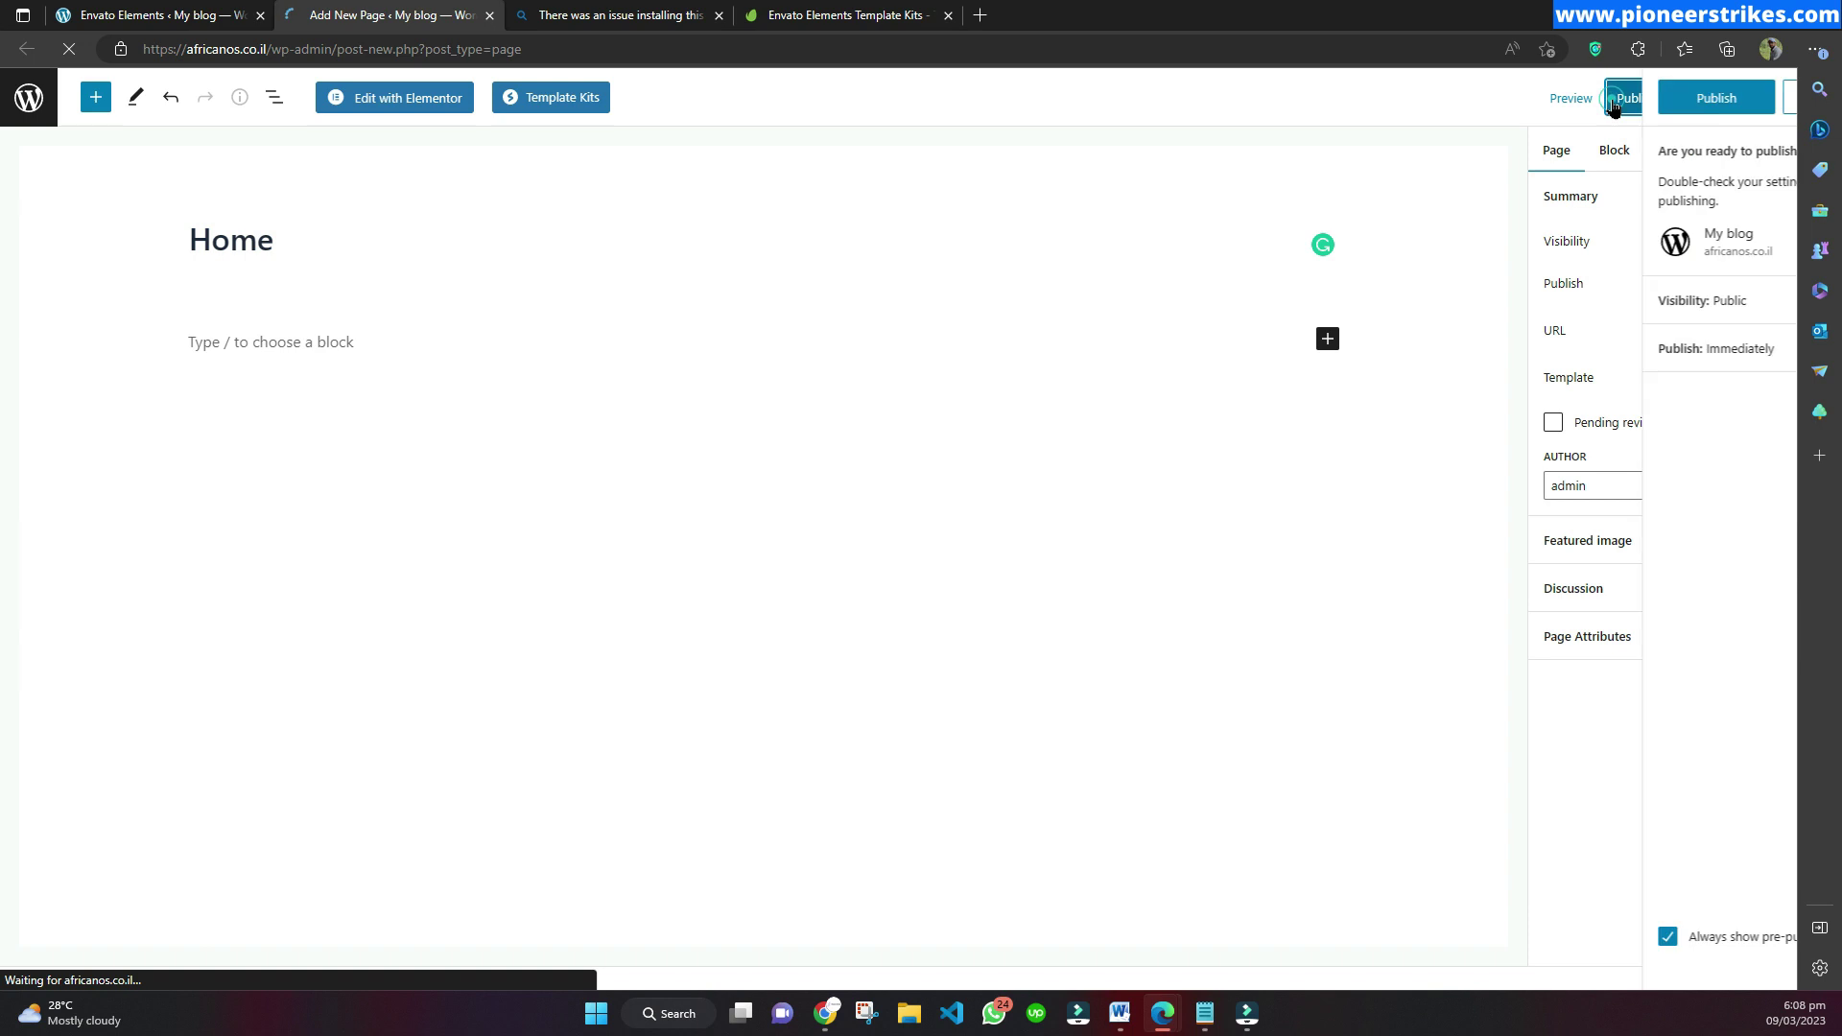
pyautogui.click(1608, 101)
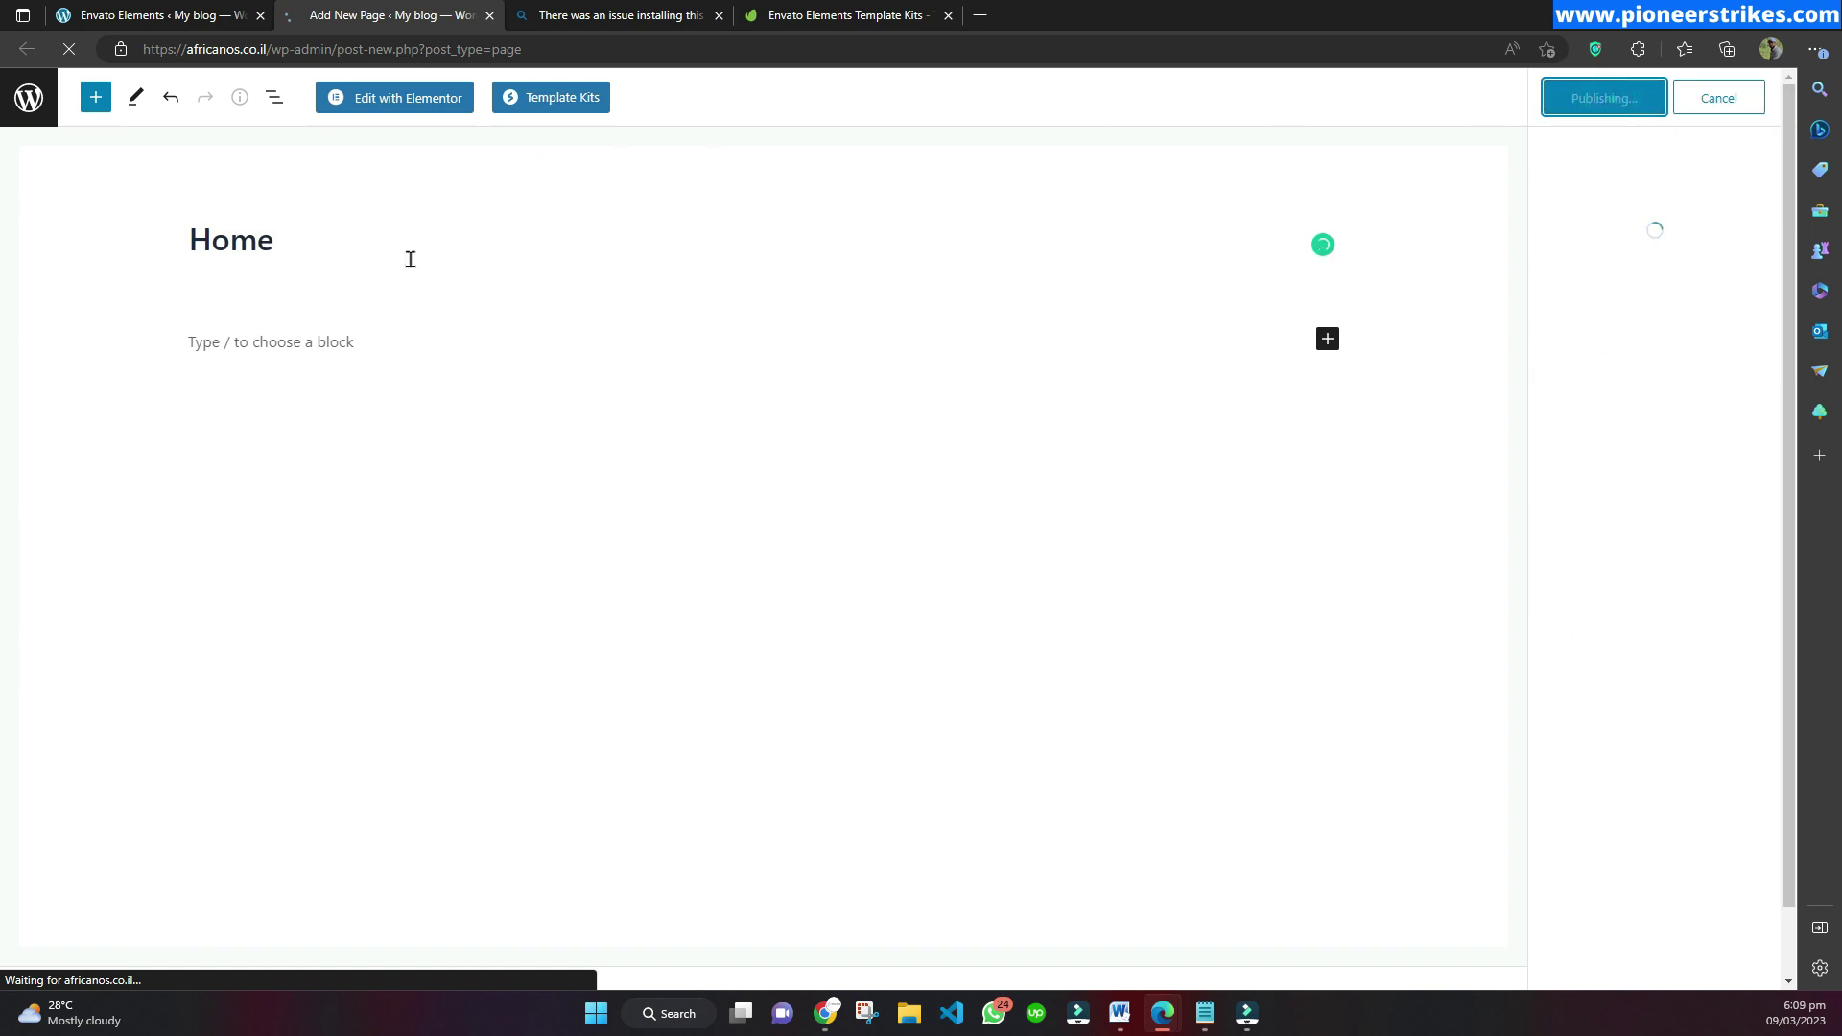
pyautogui.click(388, 100)
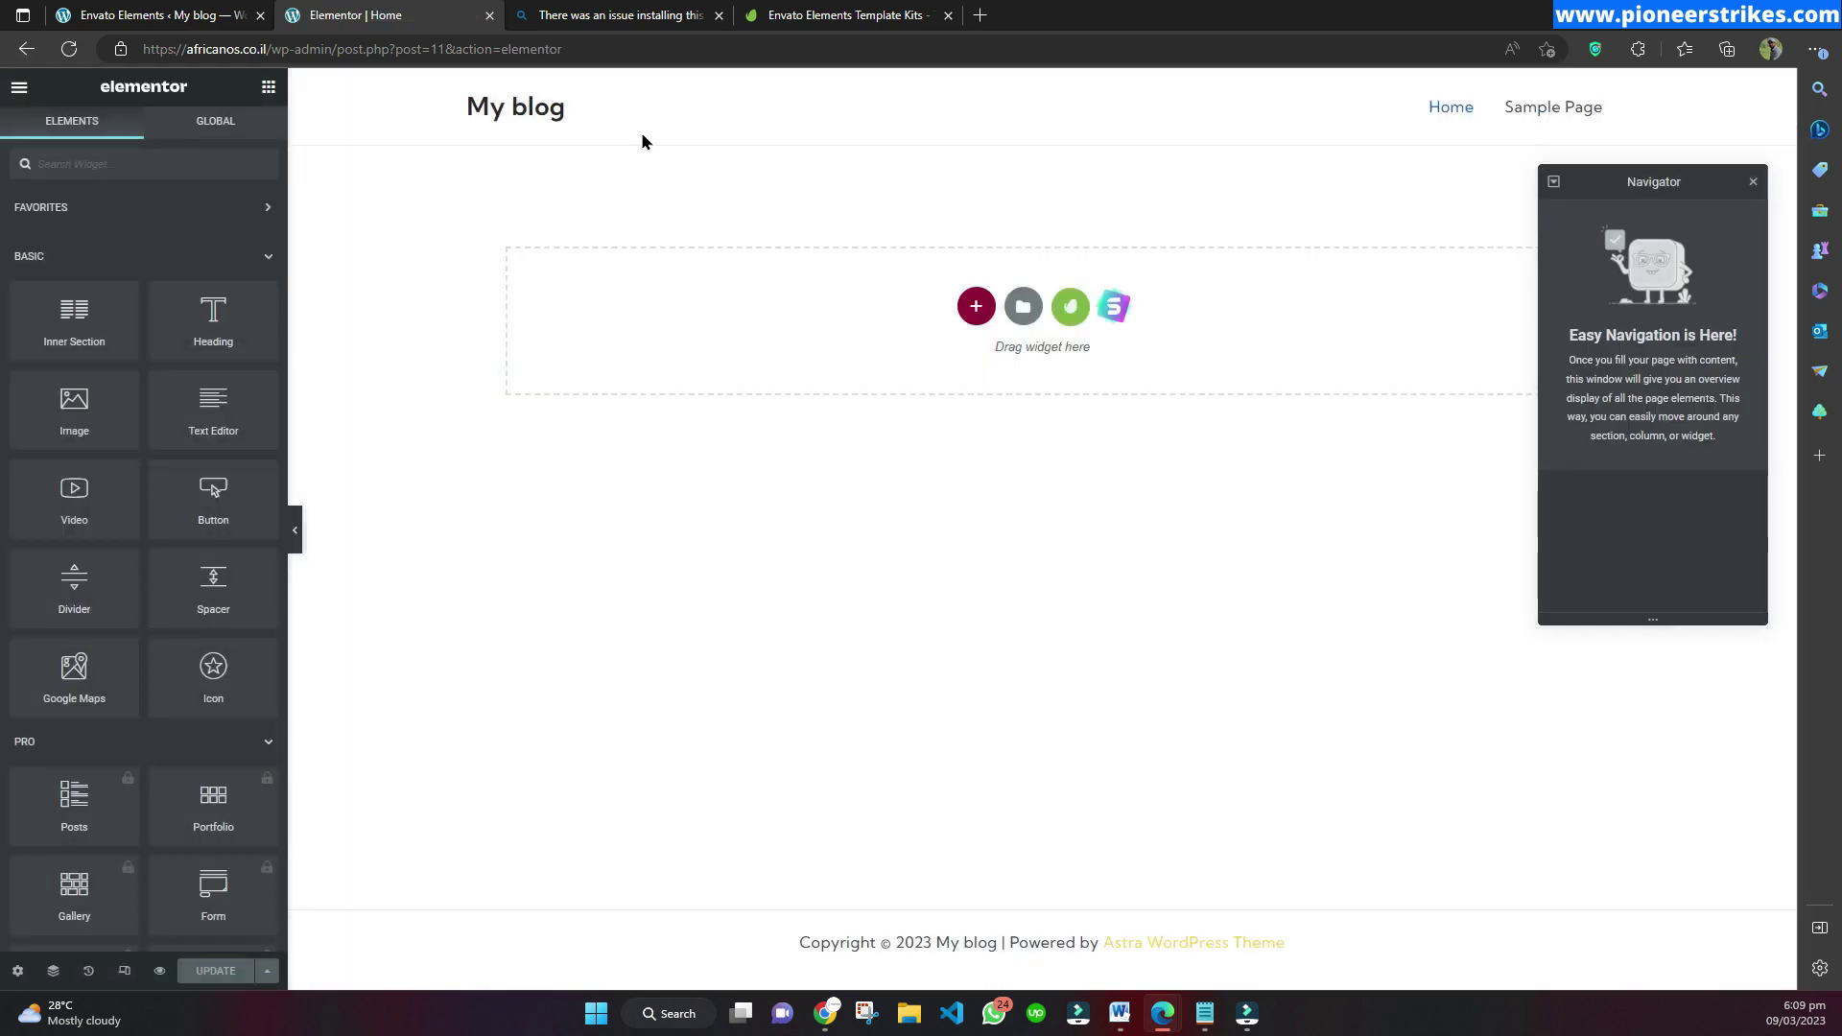
# Step: View the installed Traverse kit's templates and review its warning about four missing requirements
pyautogui.click(1071, 308)
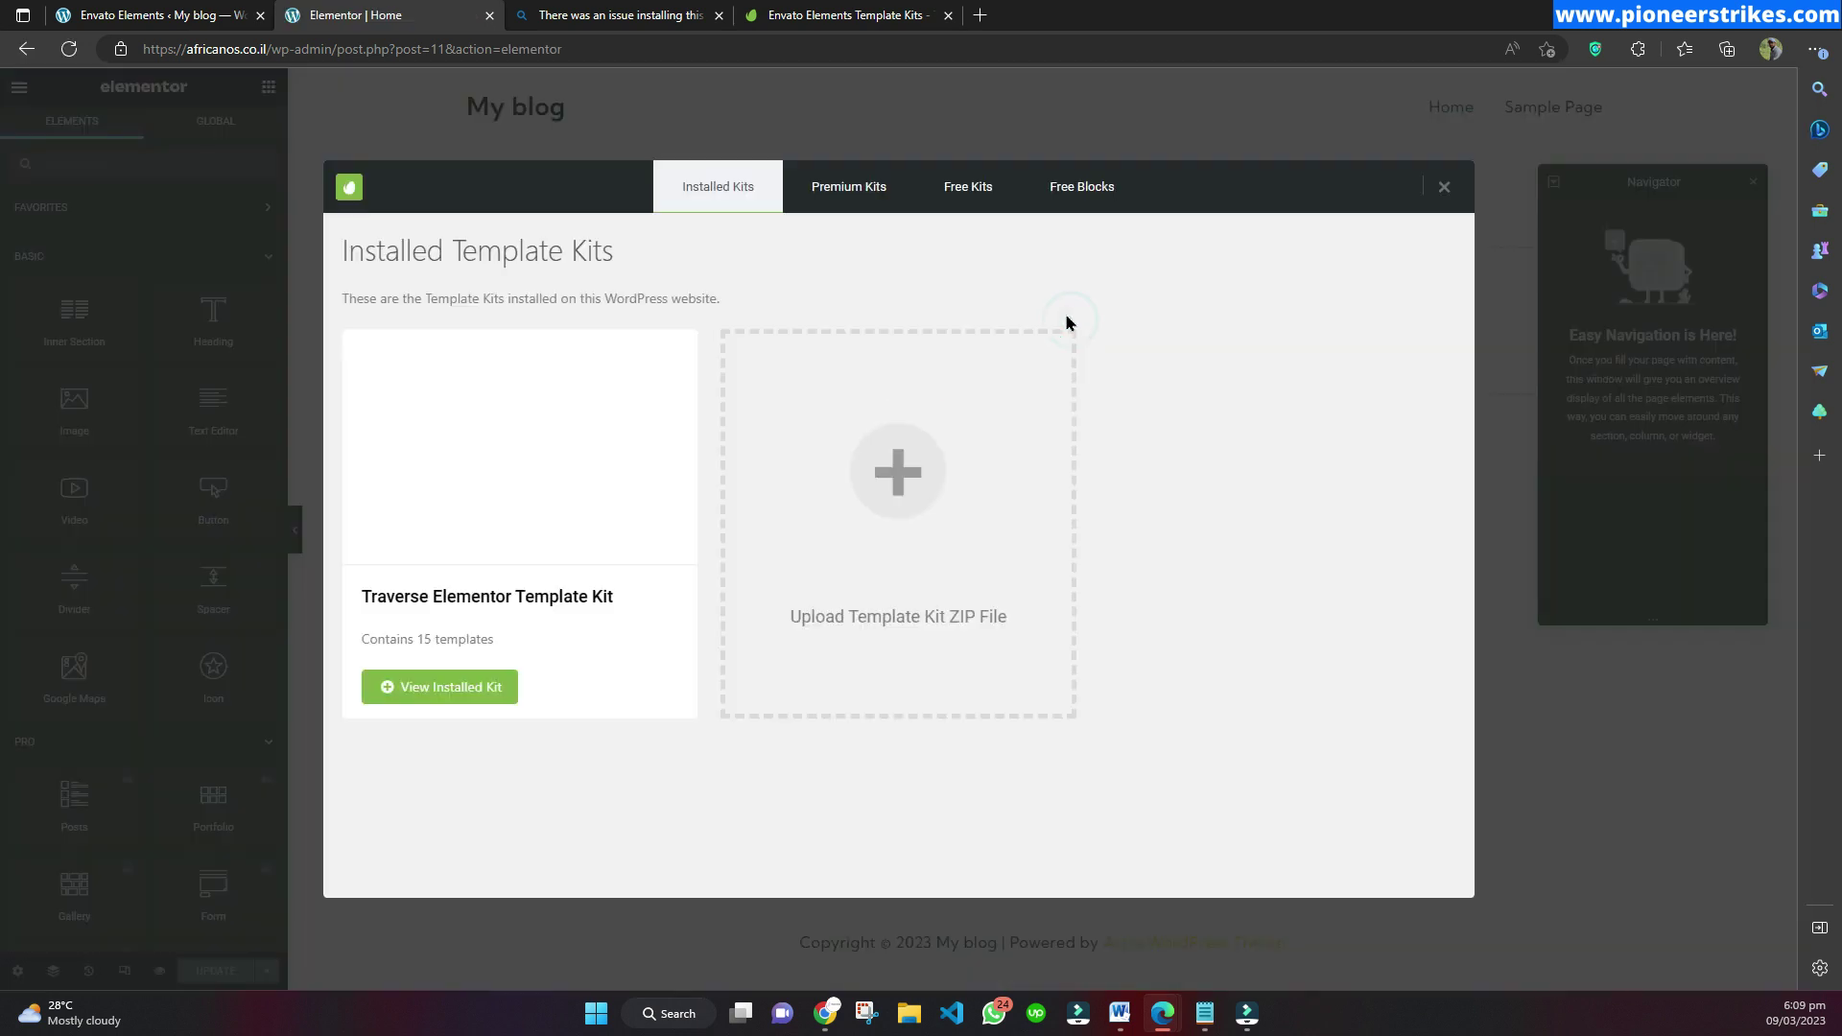
pyautogui.click(469, 685)
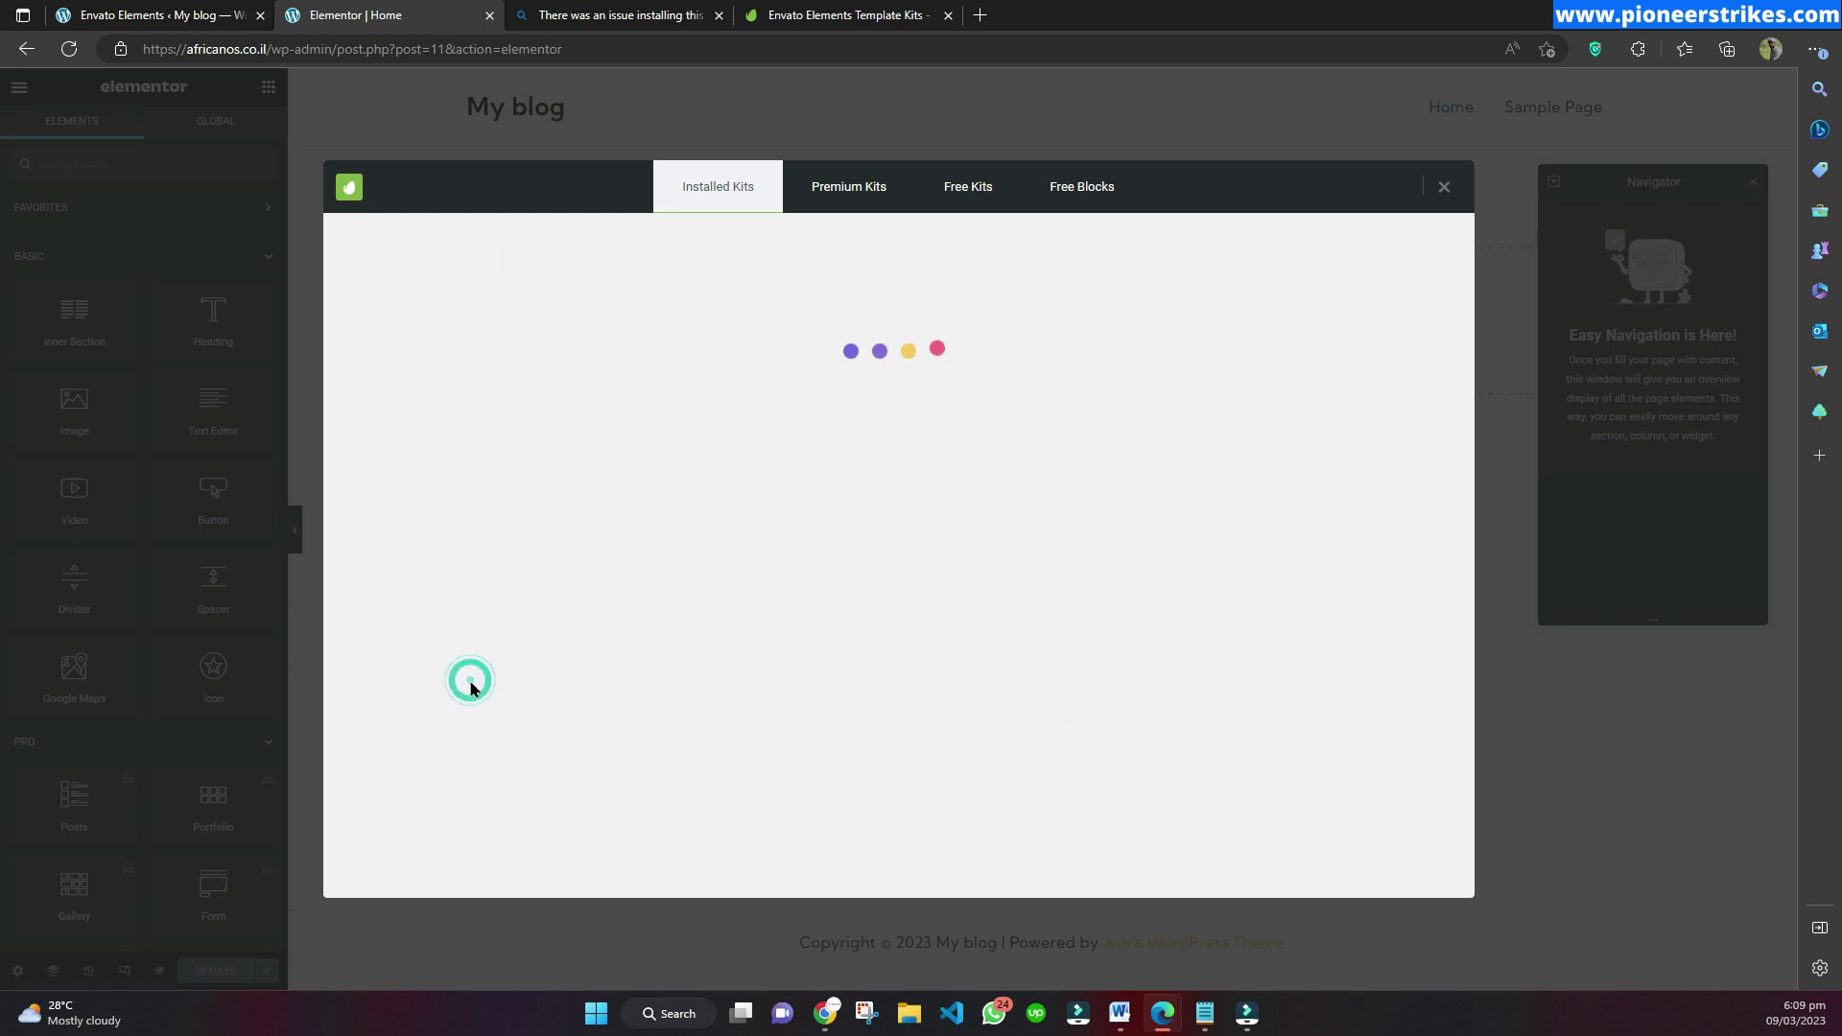
pyautogui.moveTo(342, 276); pyautogui.dragTo(913, 281)
pyautogui.click(926, 275)
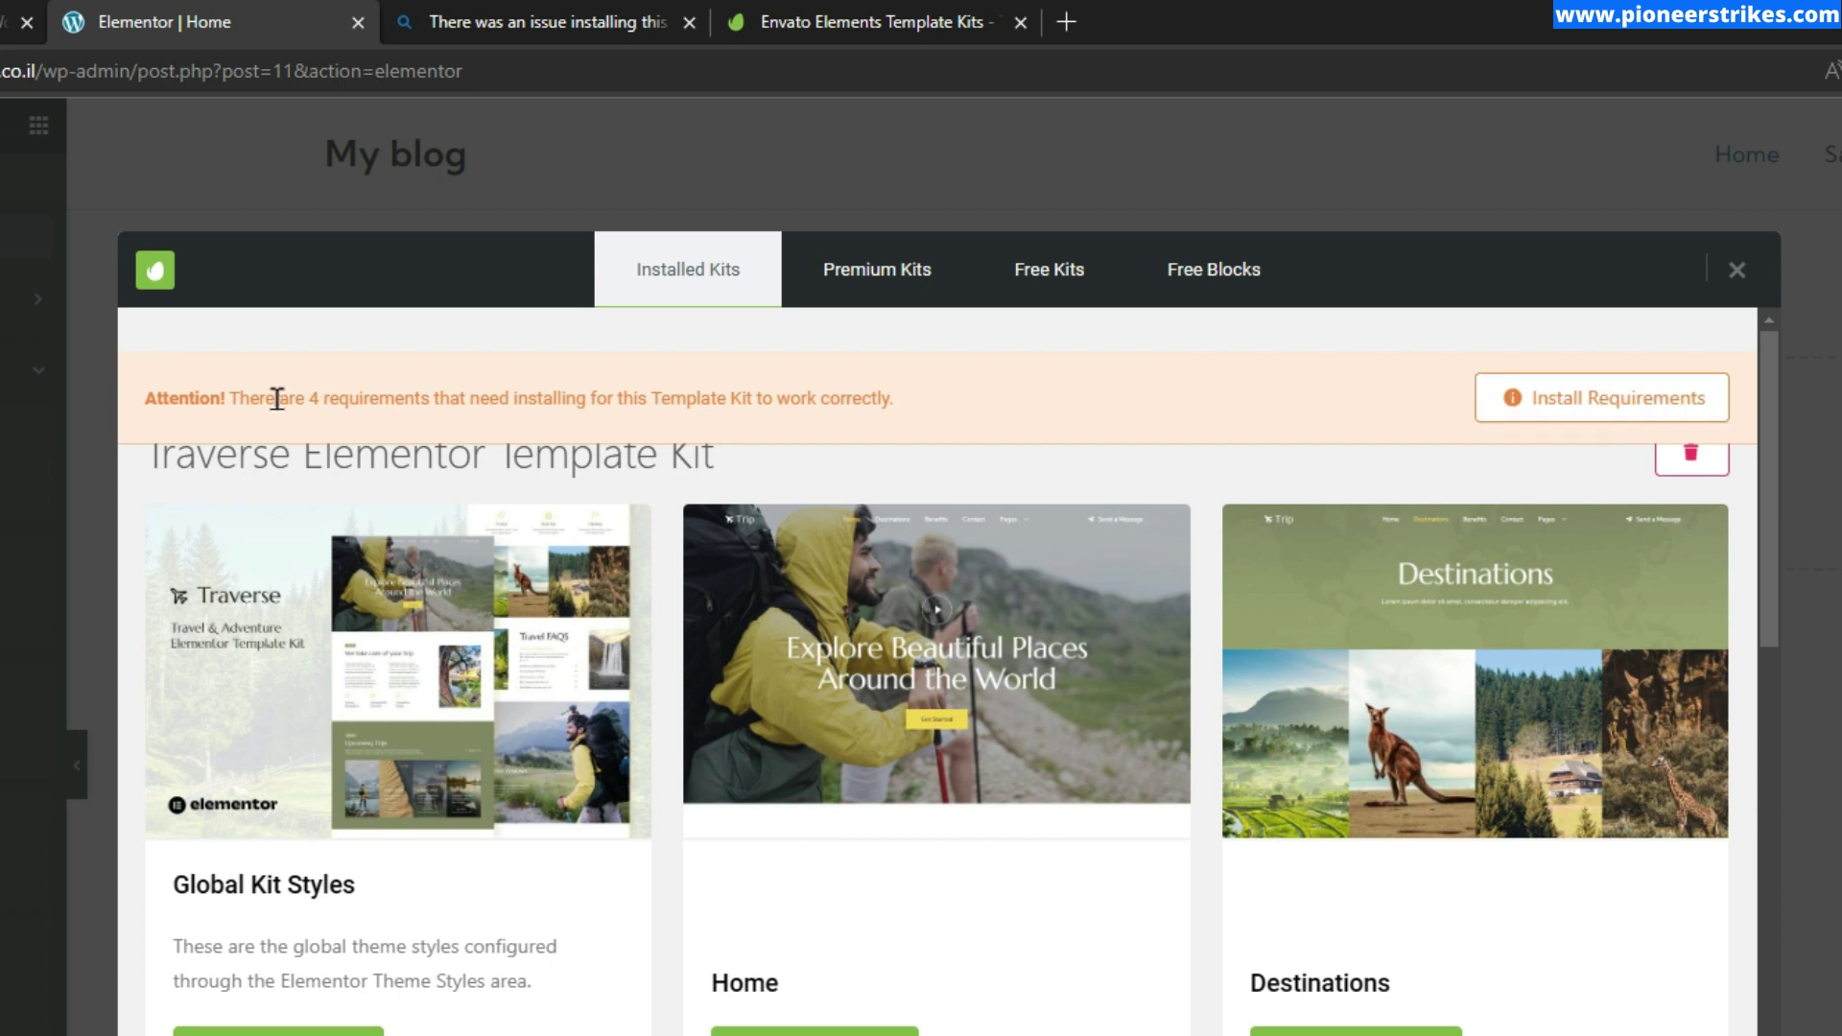
pyautogui.moveTo(278, 398); pyautogui.dragTo(892, 399)
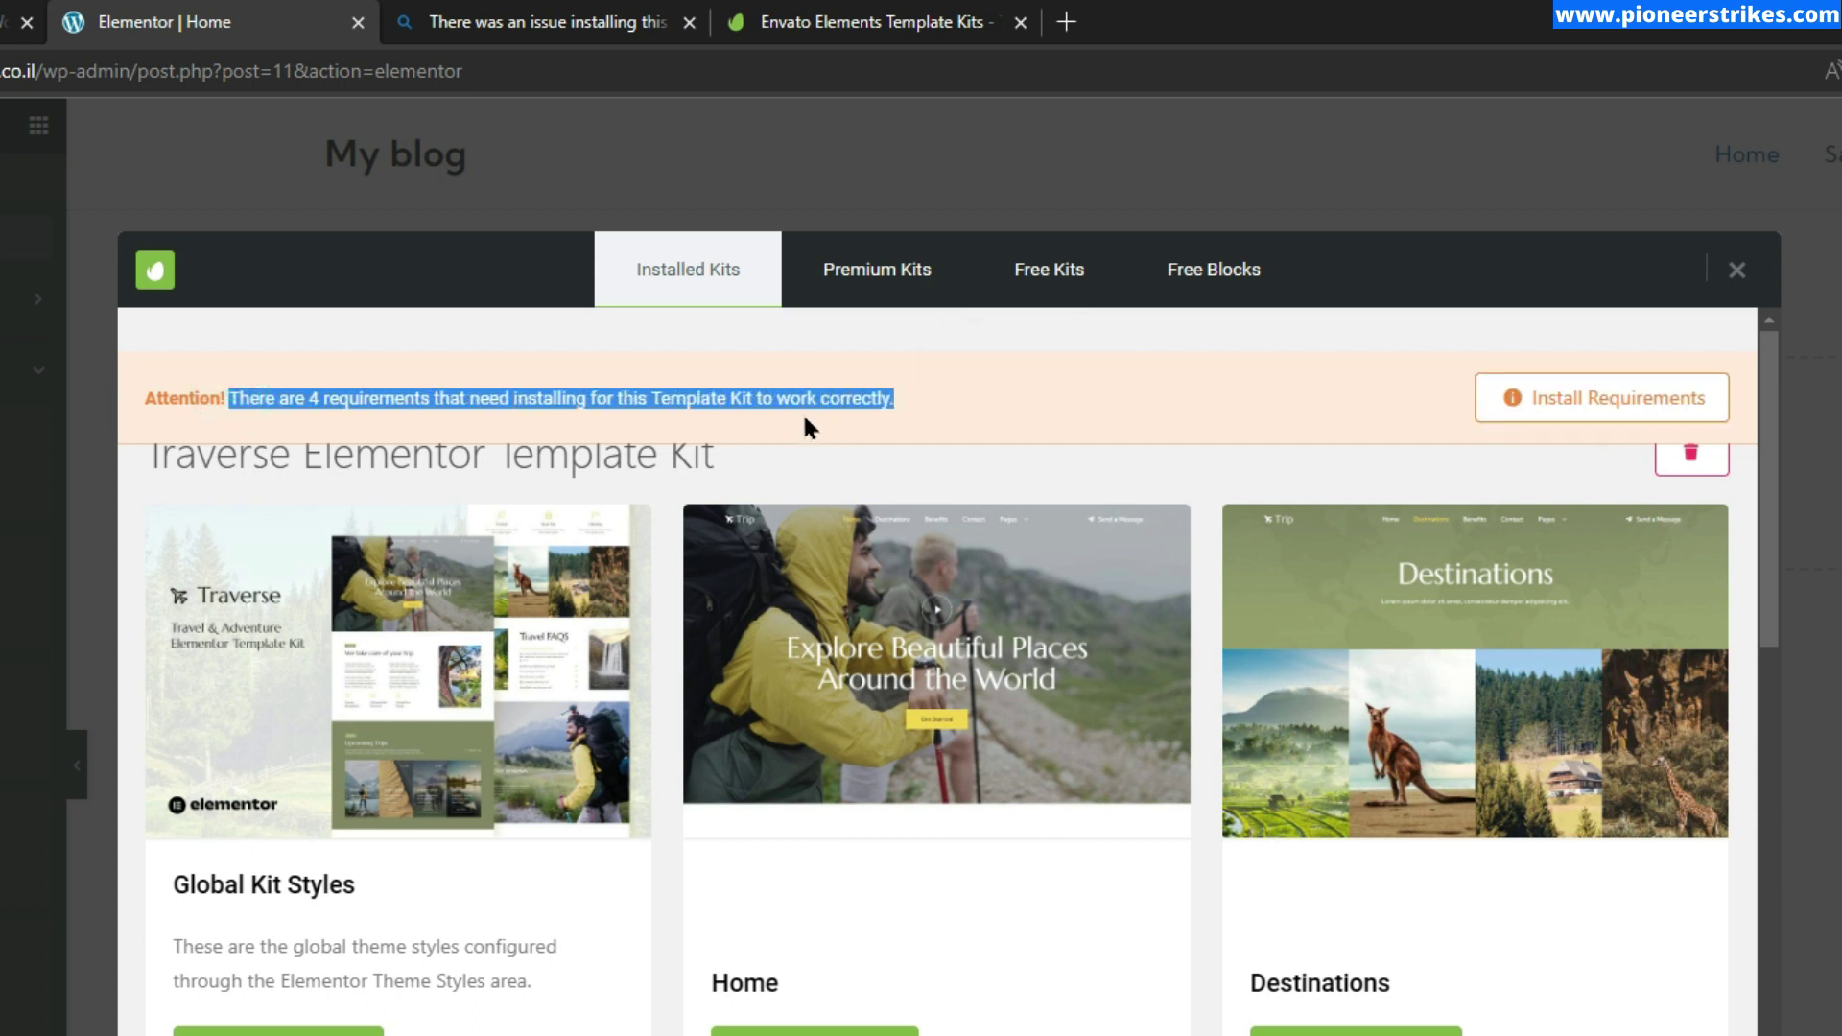
pyautogui.click(939, 415)
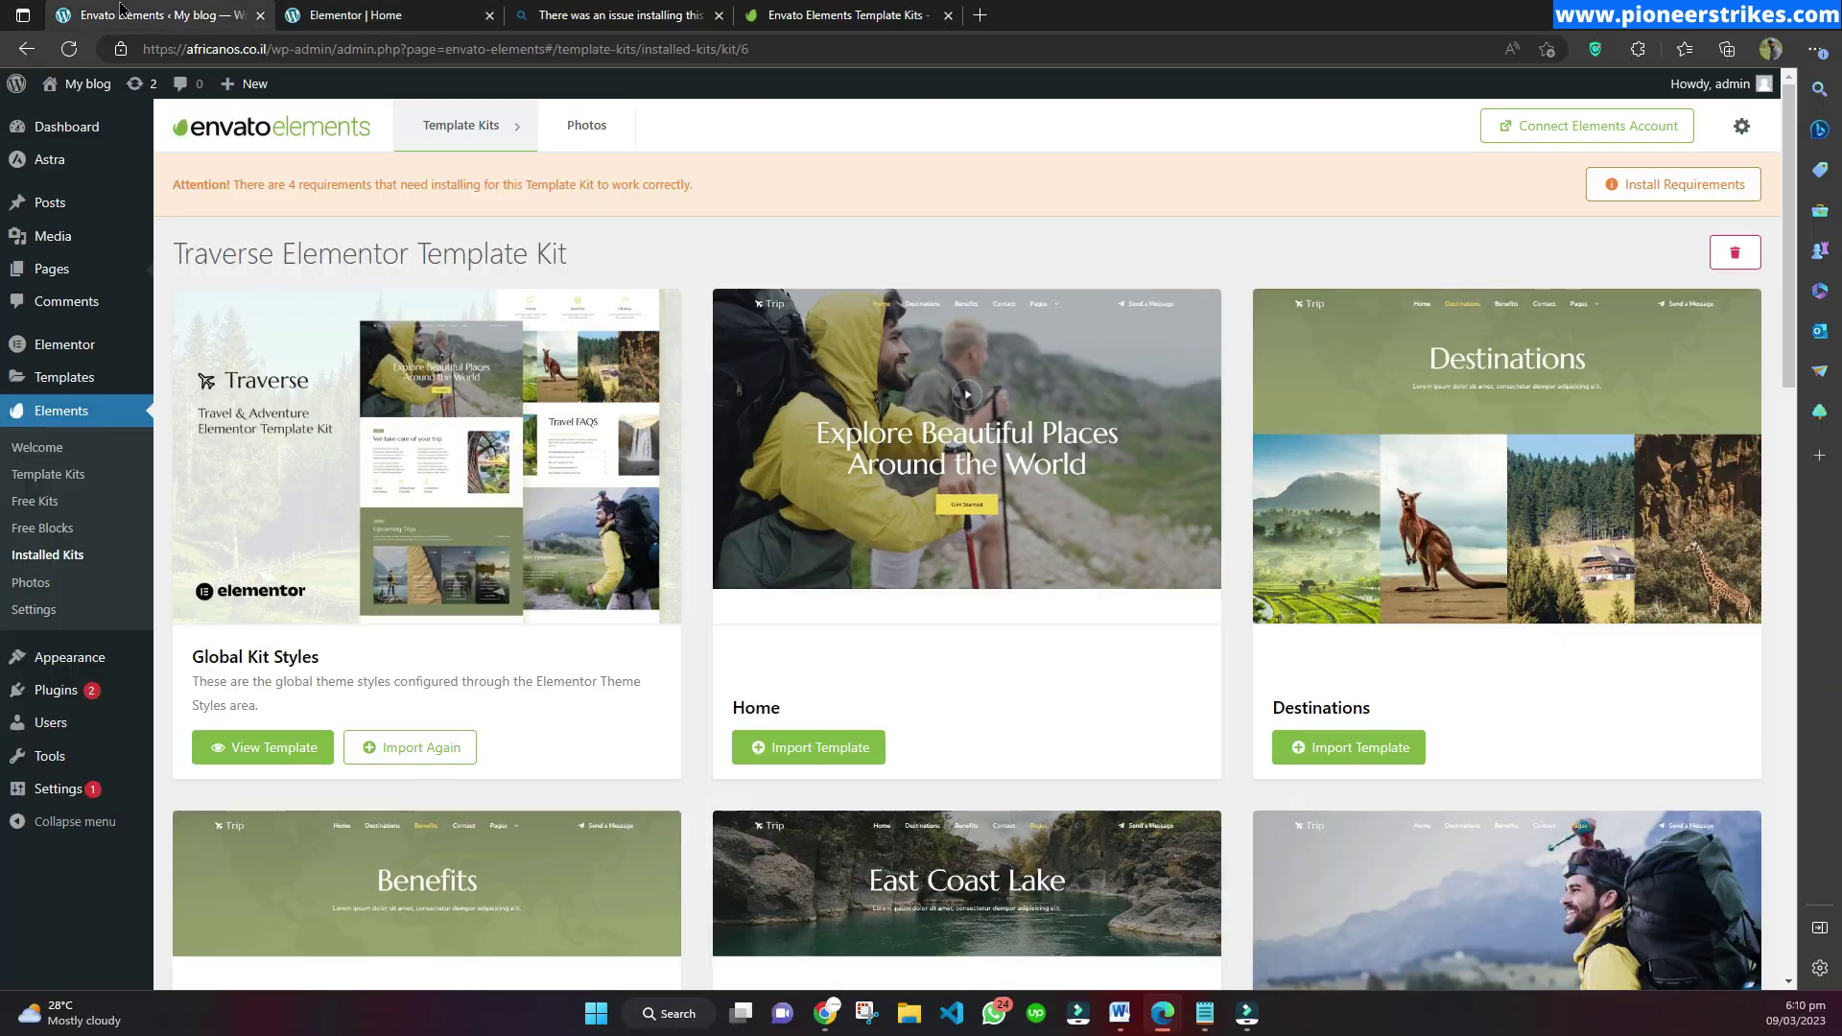
# Step: Install all four requirements: MetForm, ElementsKit Lite, and Elementor default colour and typography schemes
pyautogui.click(1691, 195)
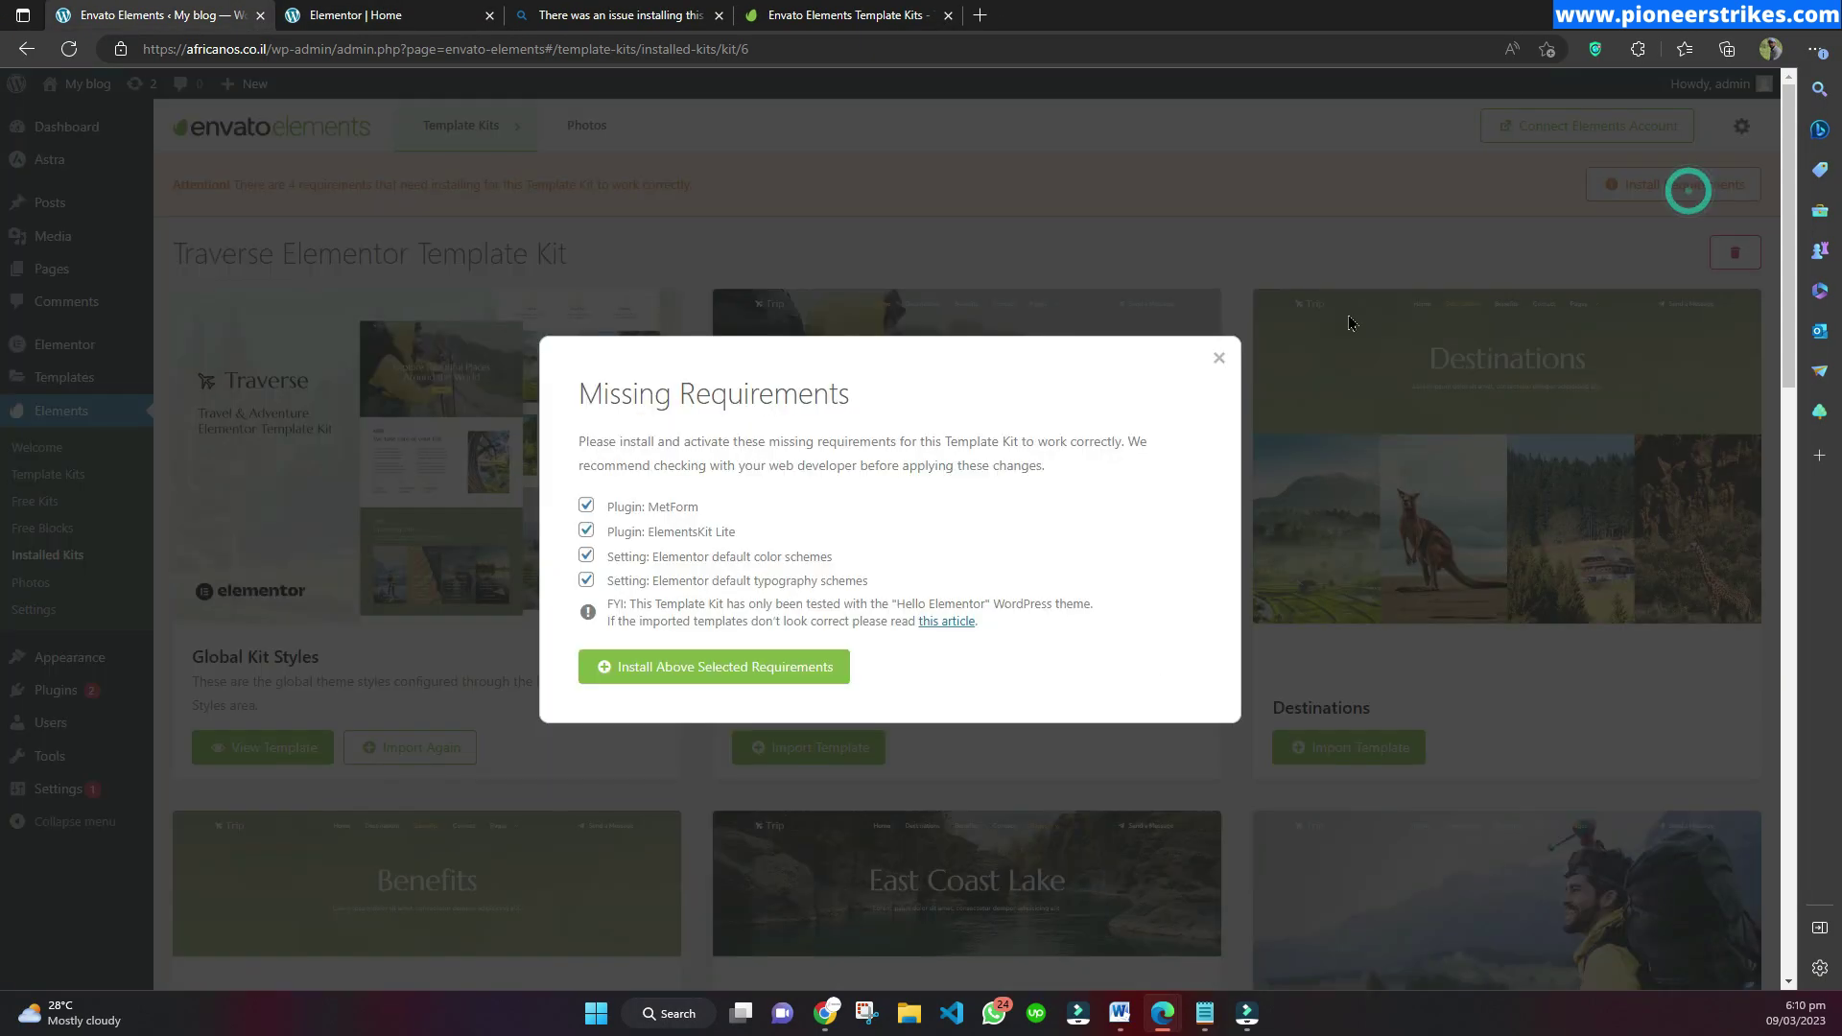
pyautogui.moveTo(609, 508); pyautogui.dragTo(897, 589)
pyautogui.click(793, 511)
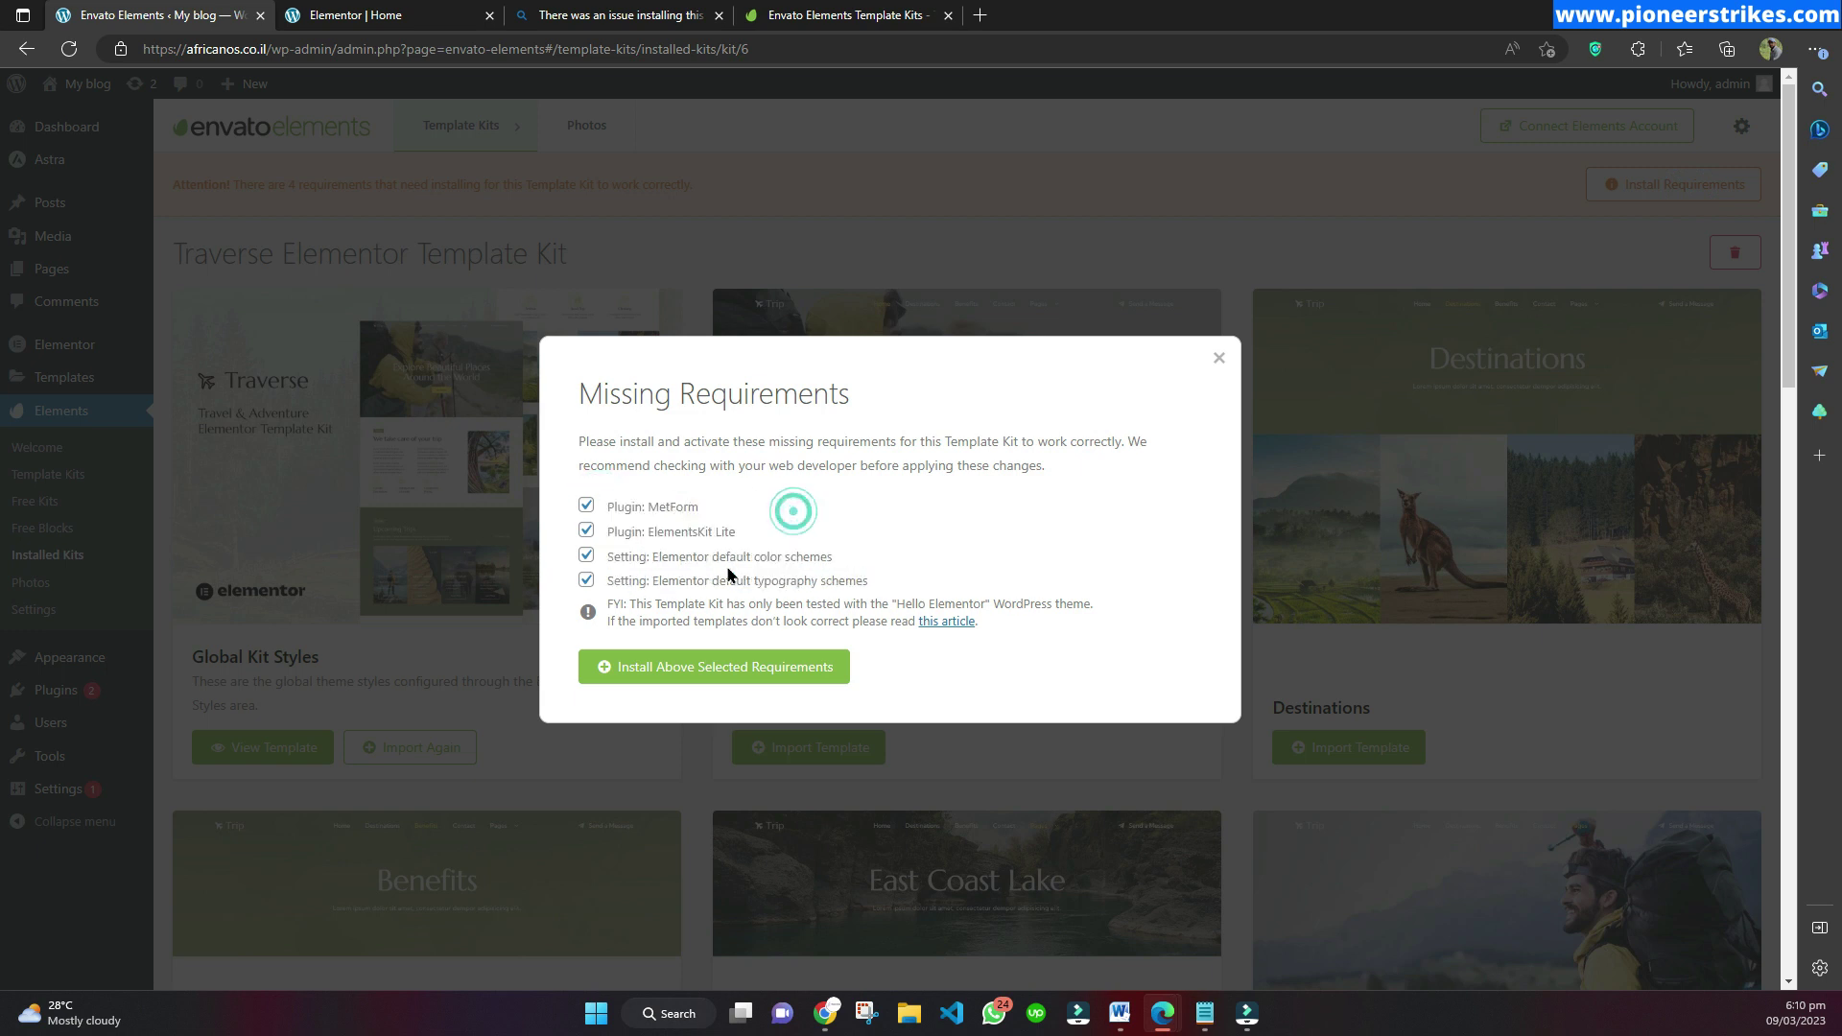
pyautogui.click(682, 669)
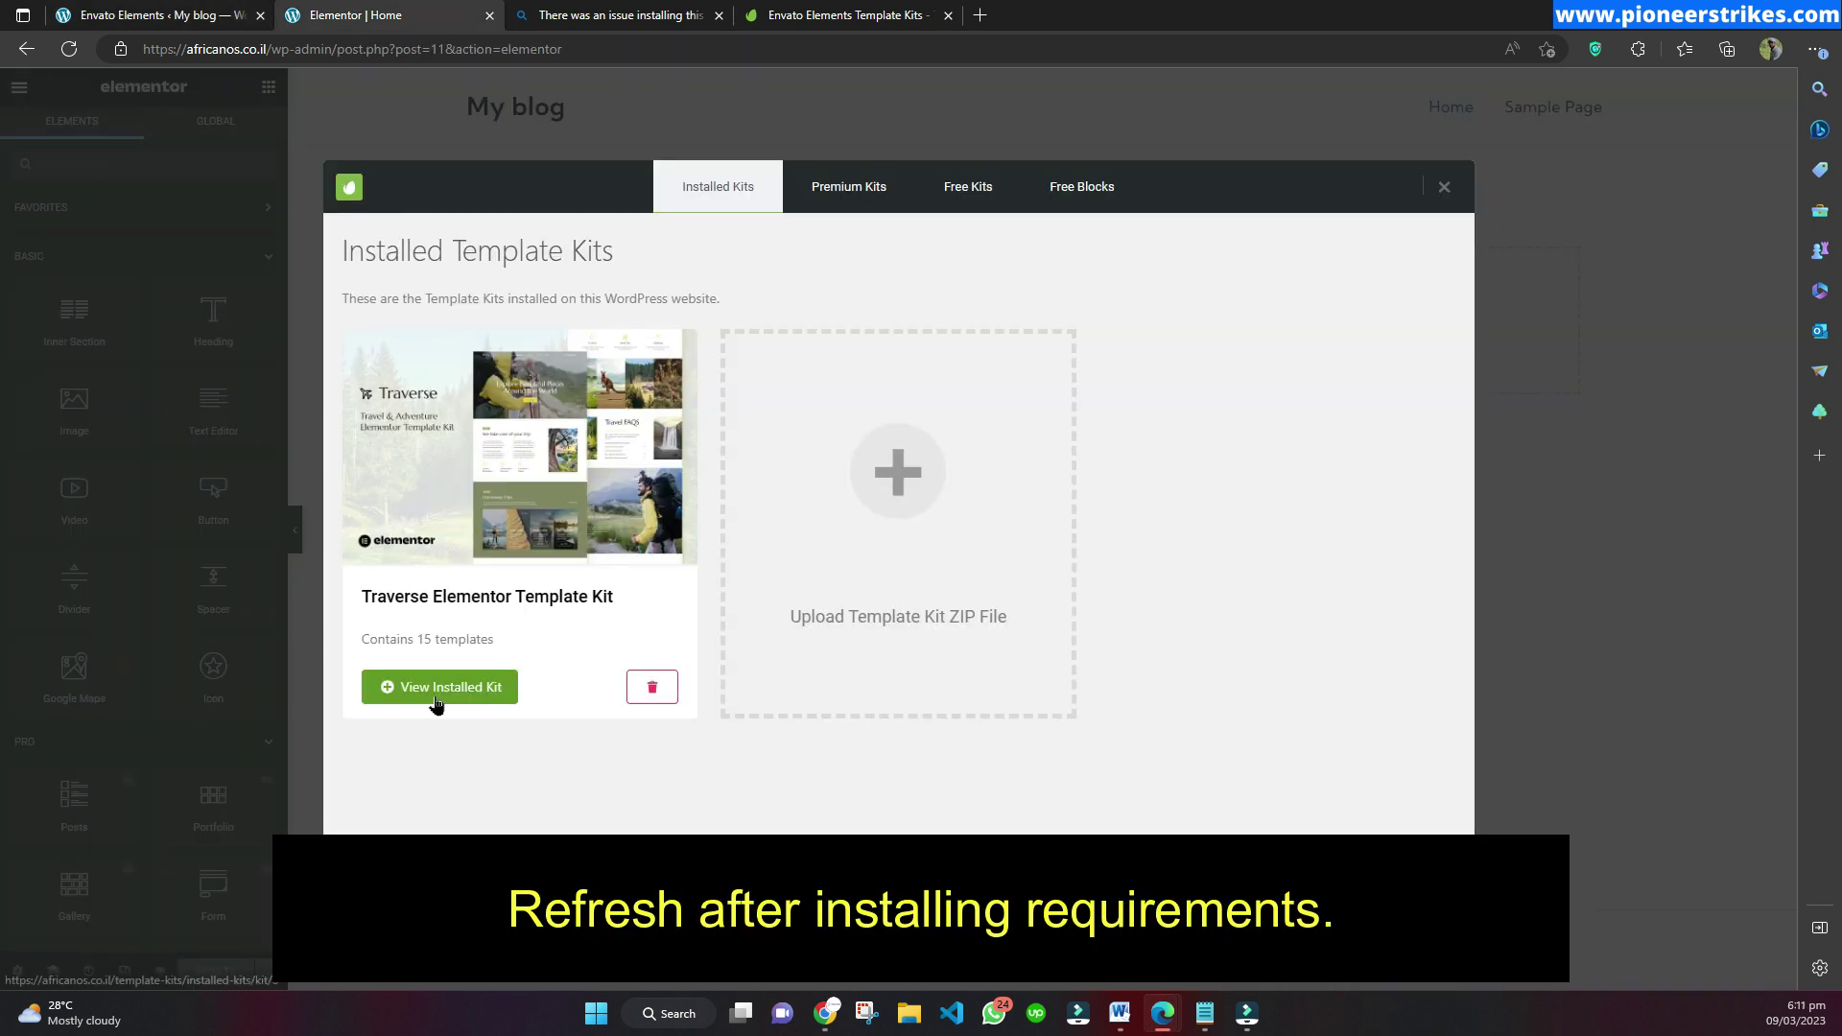
# Step: Insert the Traverse kit's Home template into the Home page
pyautogui.click(435, 696)
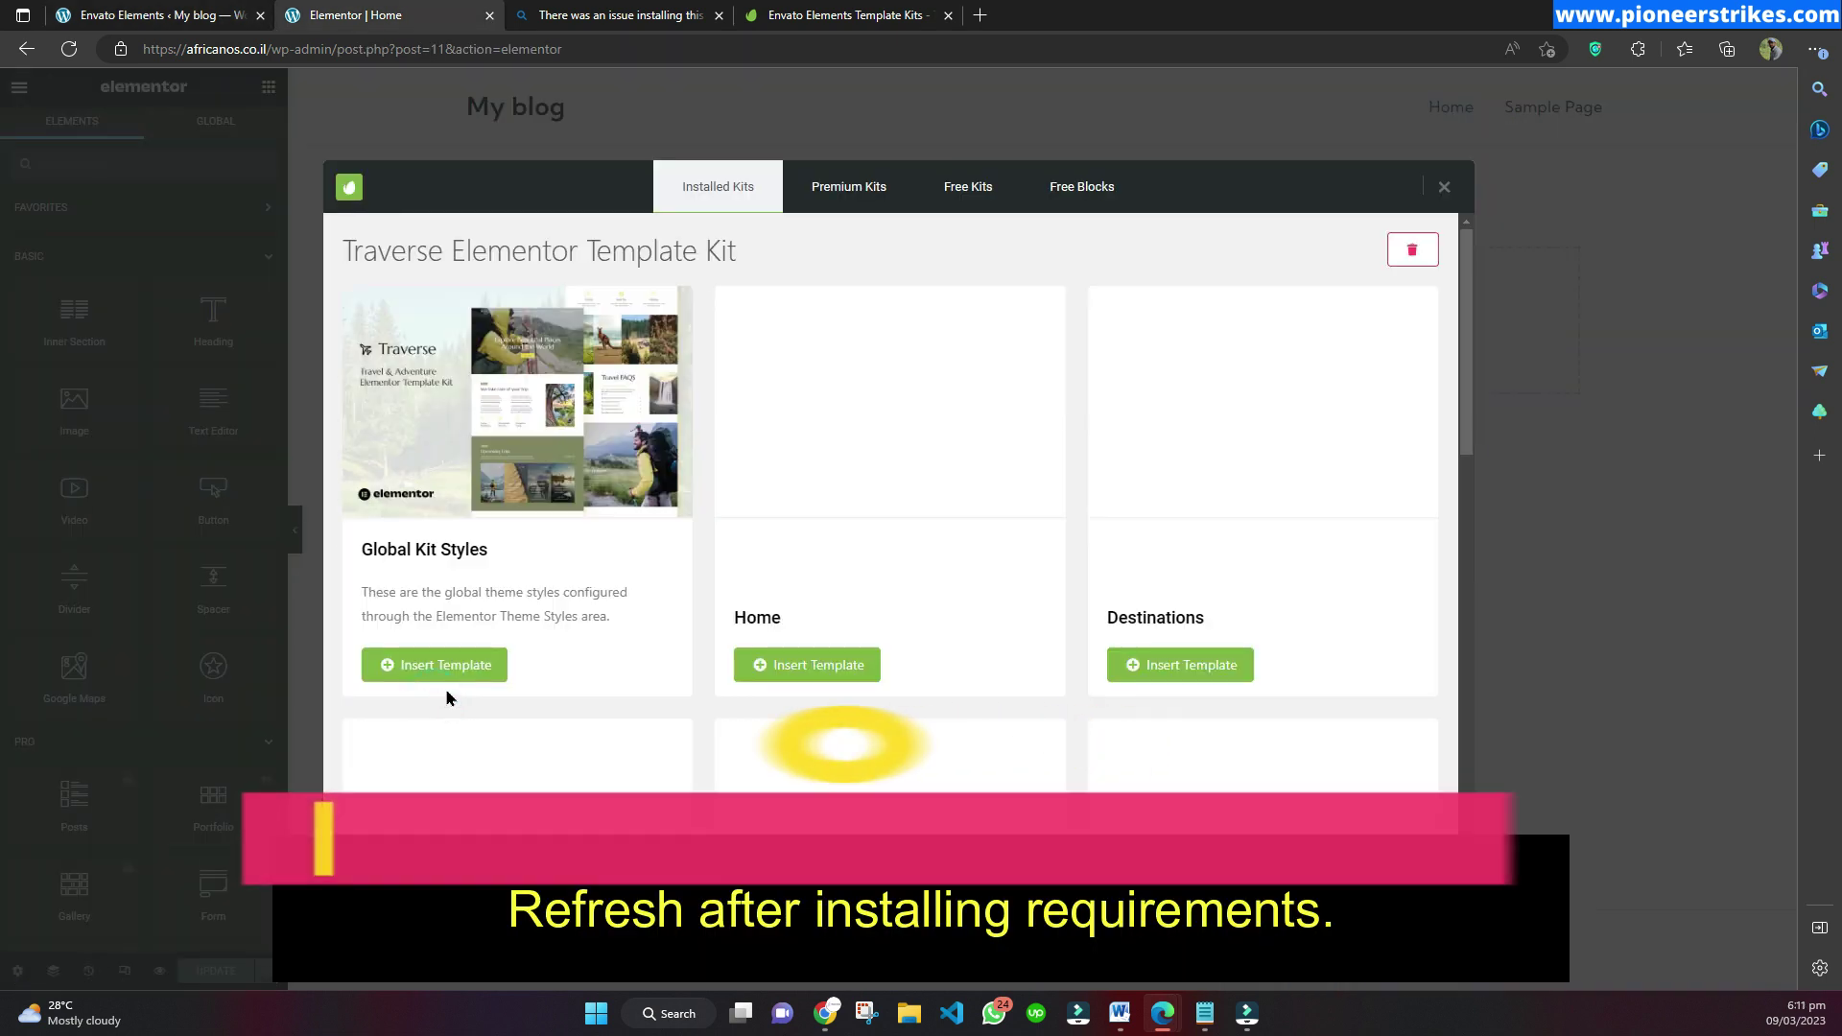
pyautogui.click(826, 662)
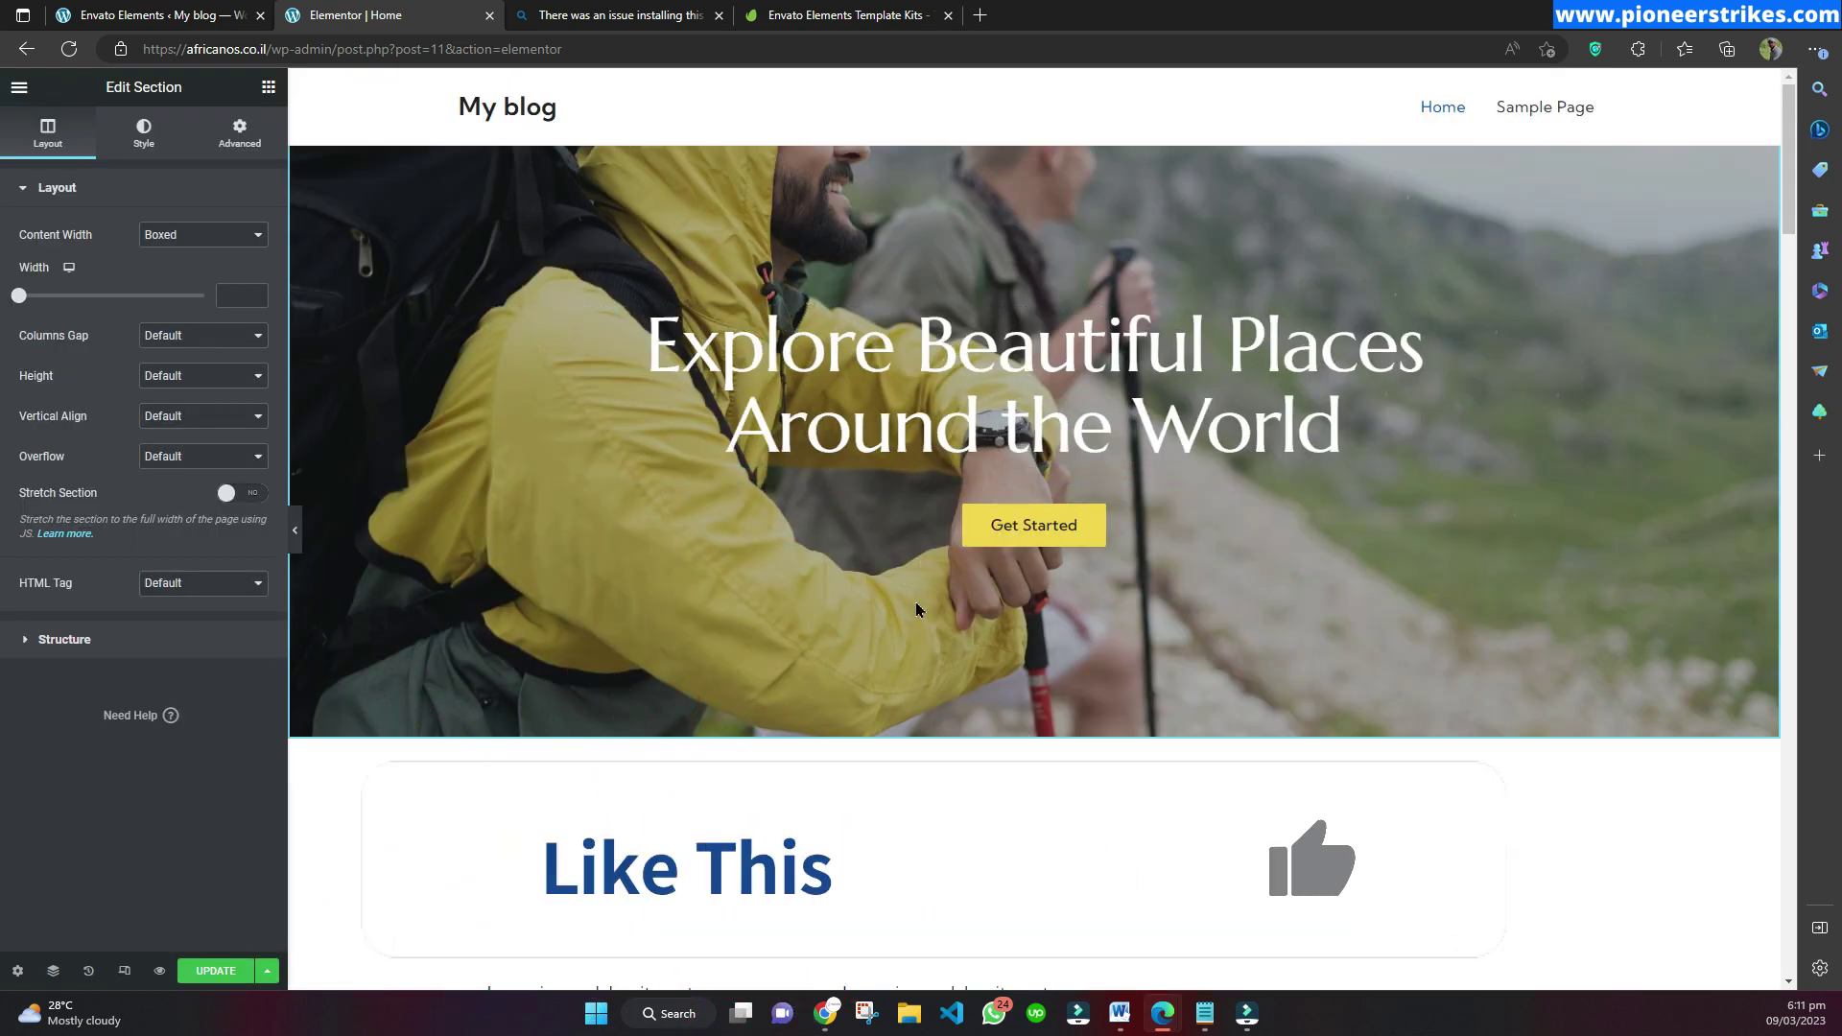
pyautogui.scroll(-10, 930, 561)
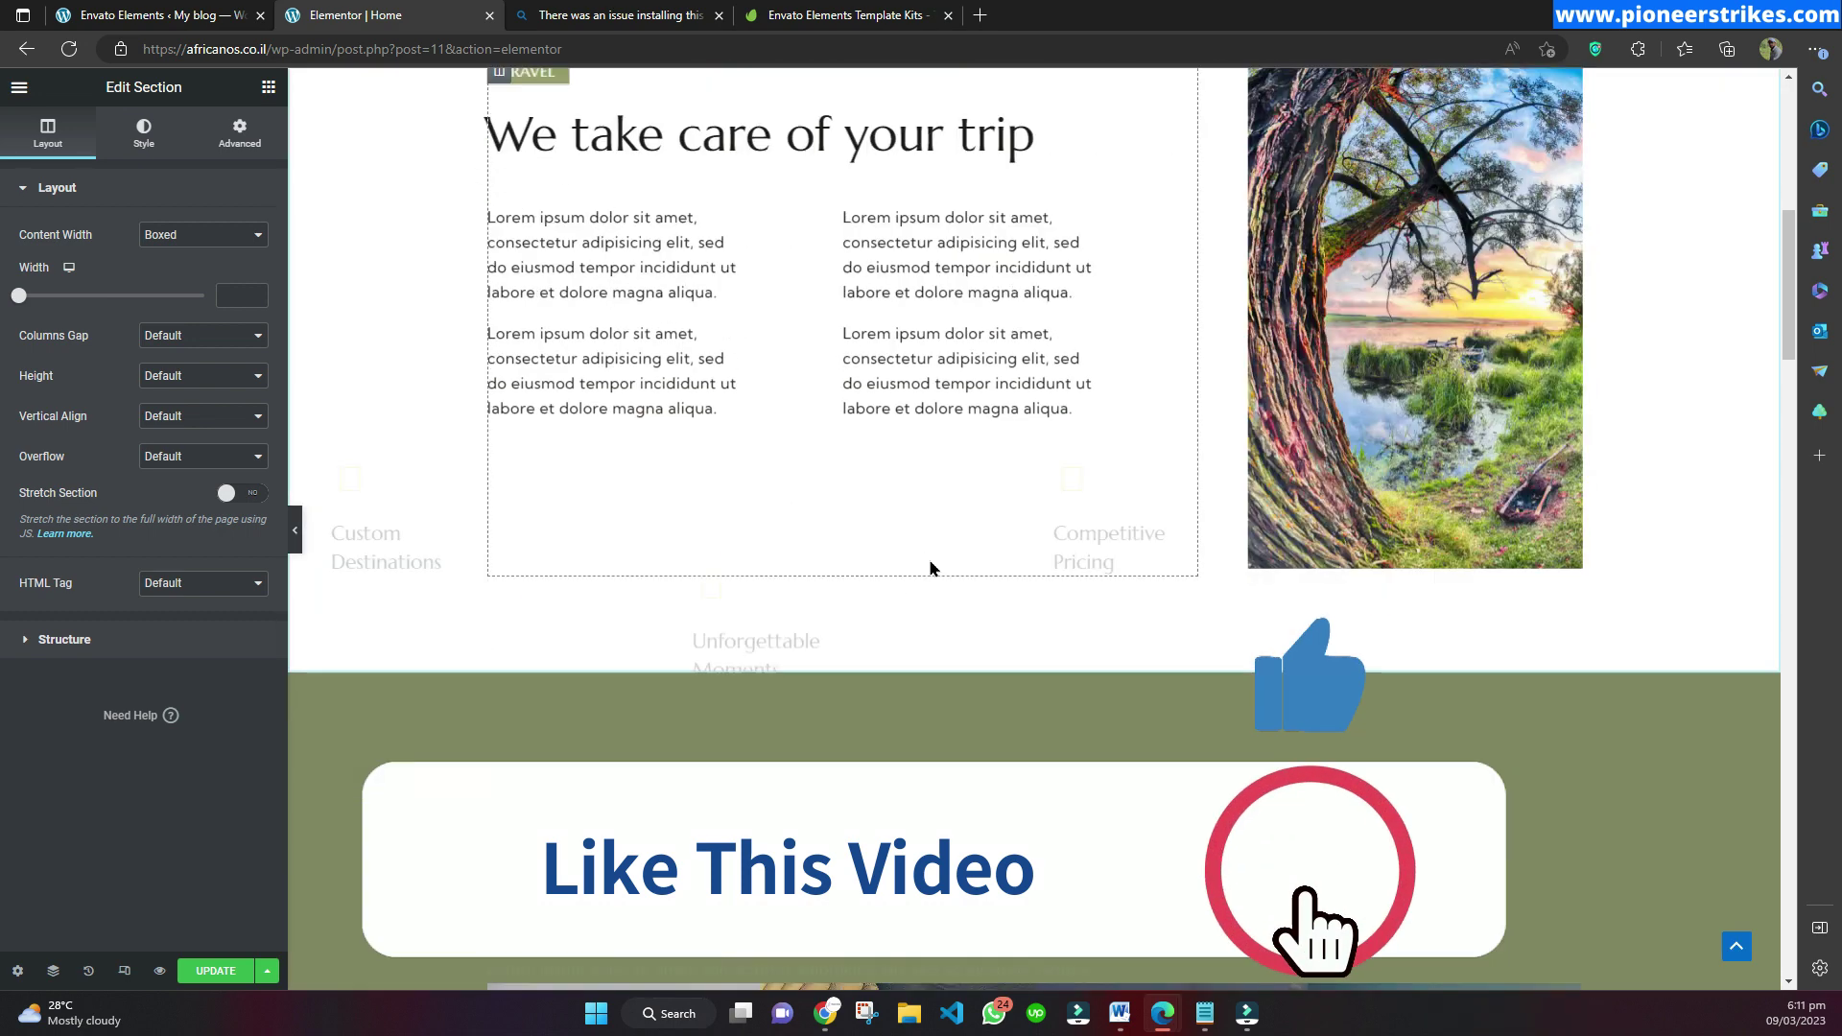
pyautogui.scroll(-15, 930, 568)
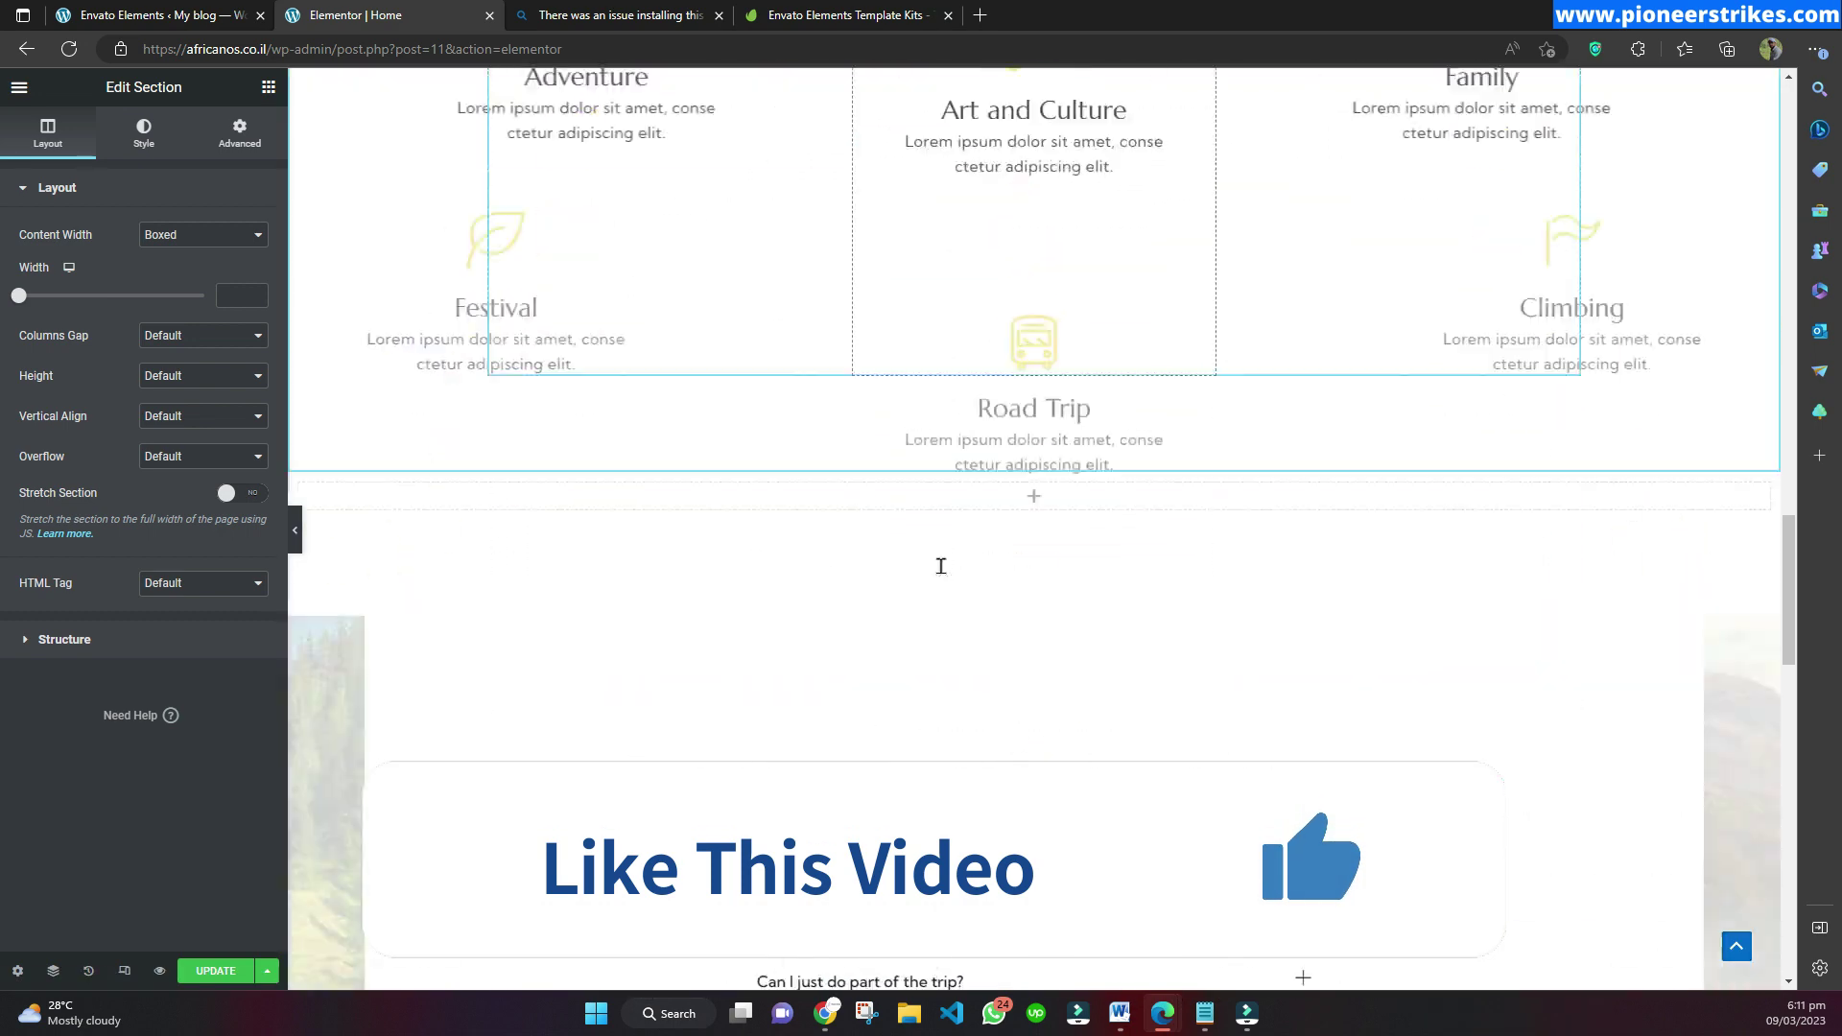
pyautogui.scroll(-8, 941, 574)
pyautogui.scroll(15, 941, 573)
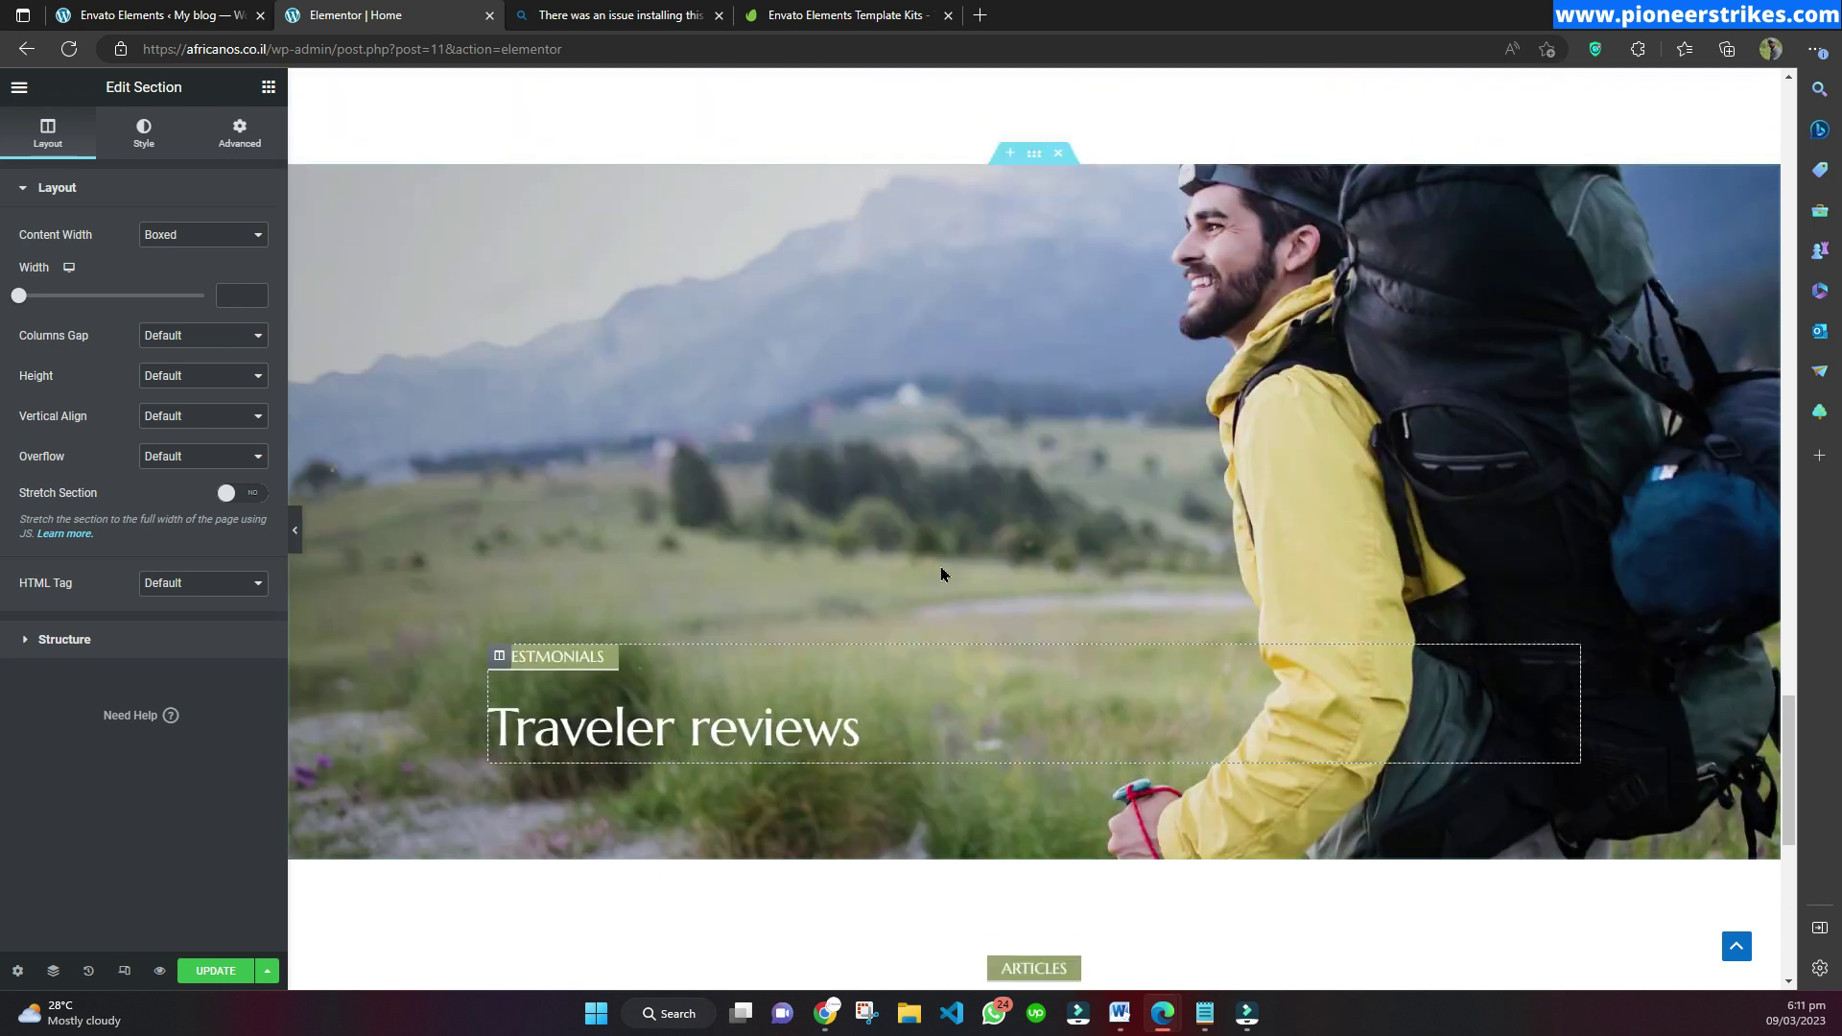
pyautogui.scroll(15, 942, 574)
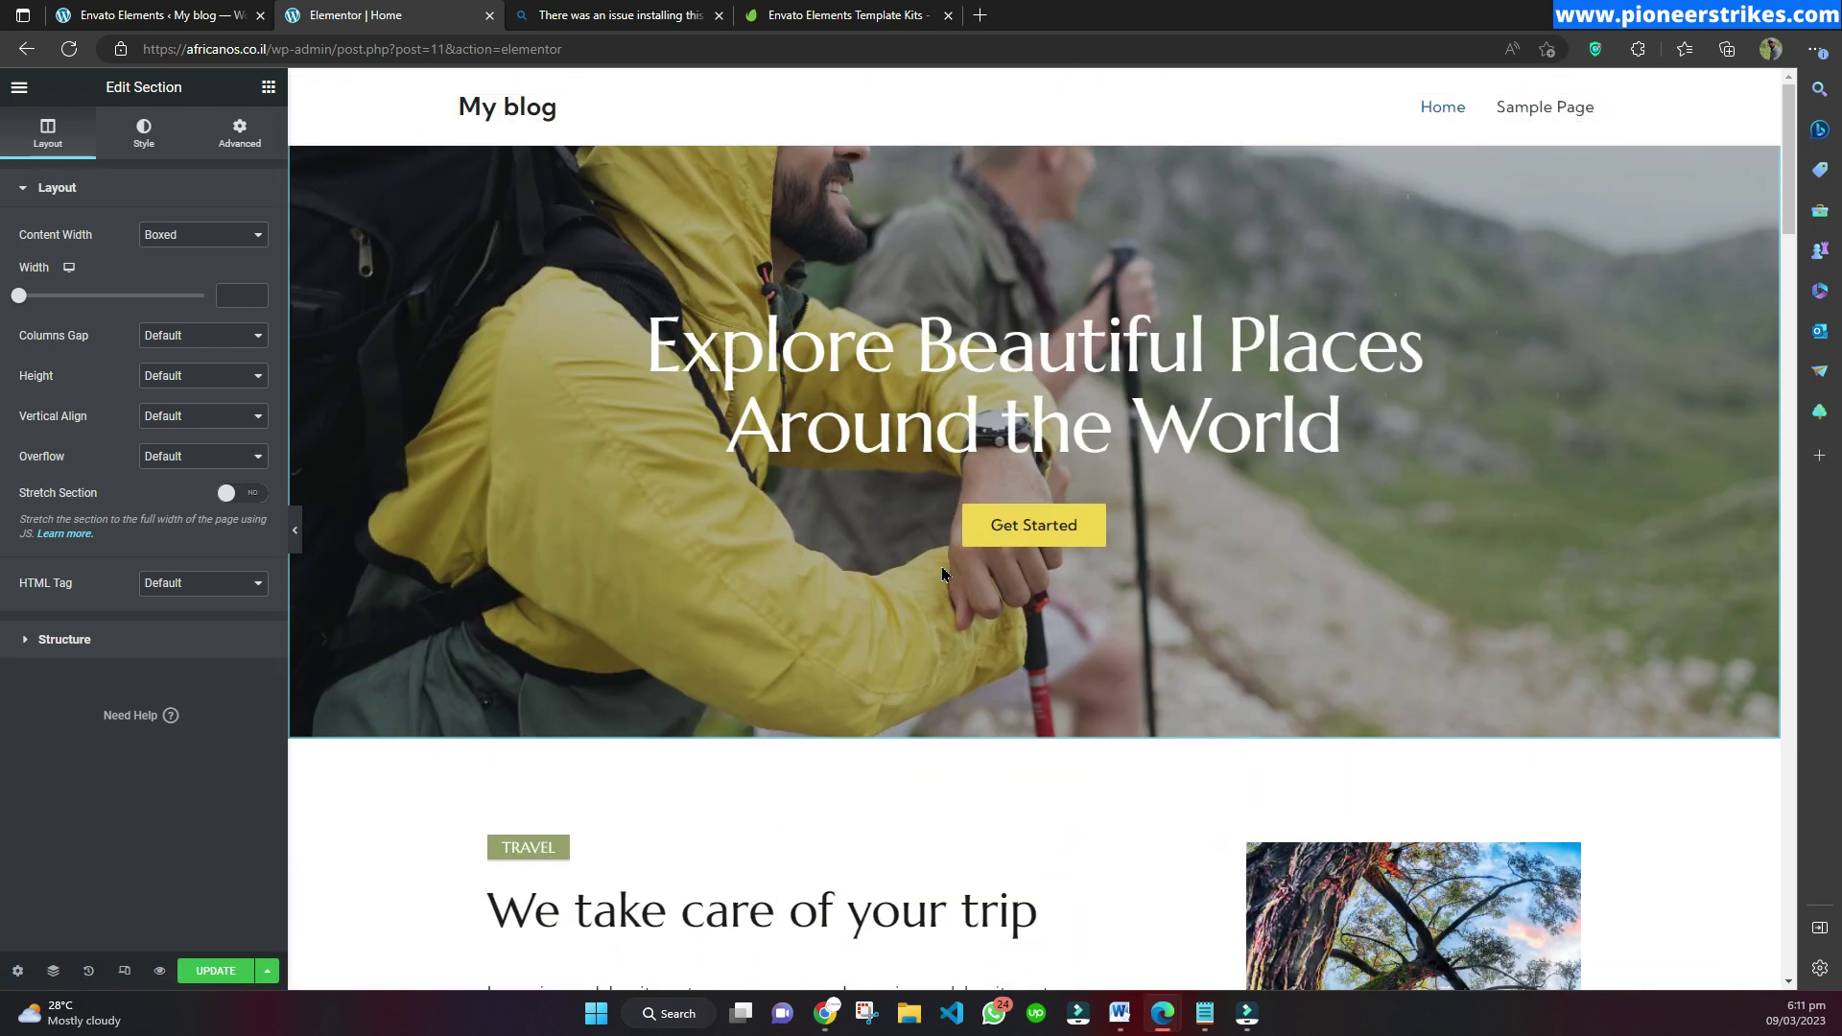